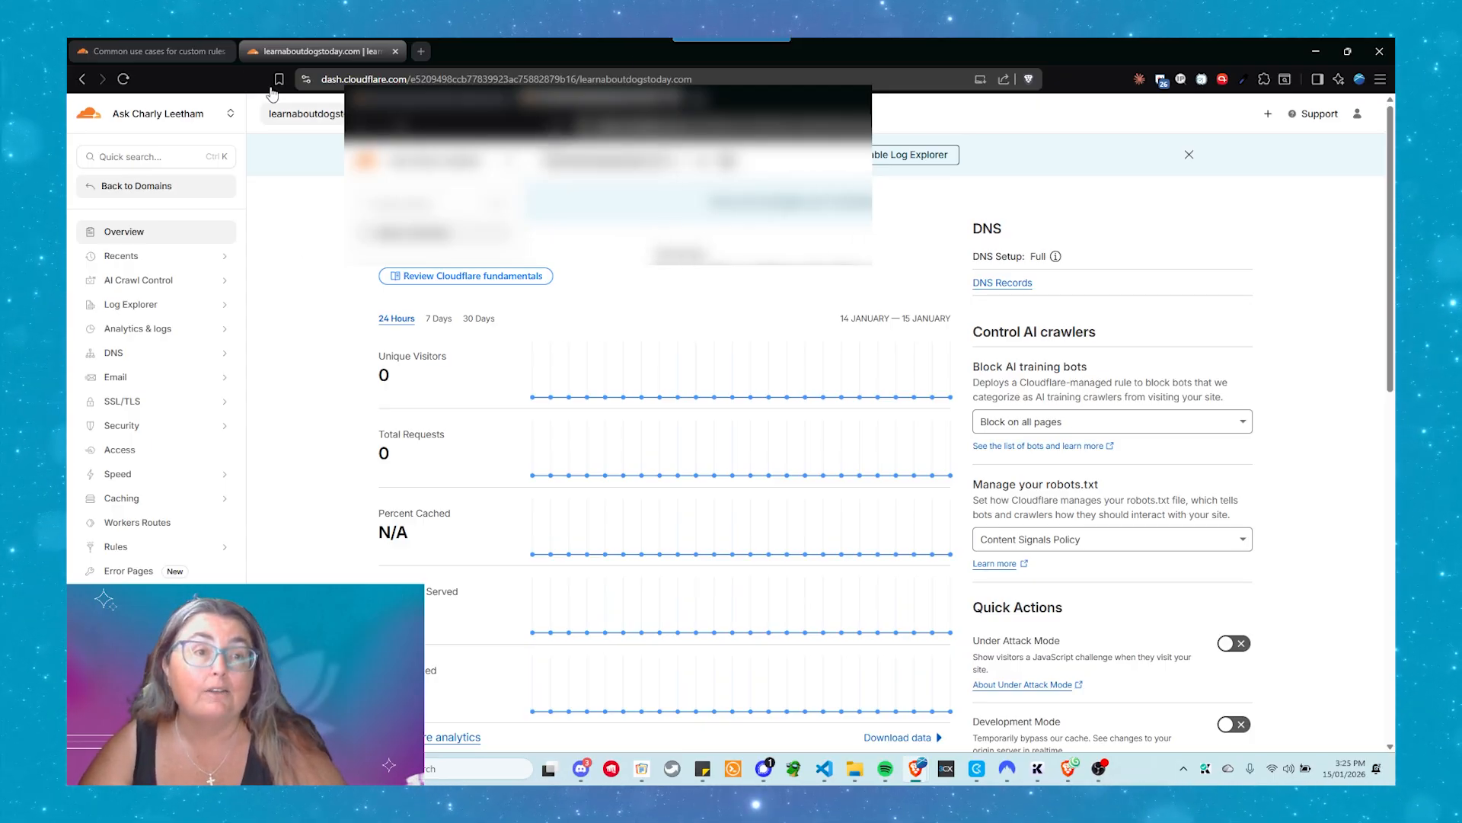
Review the list of common use cases for WAF custom rules in the Cloudflare Docs
left_click(152, 52)
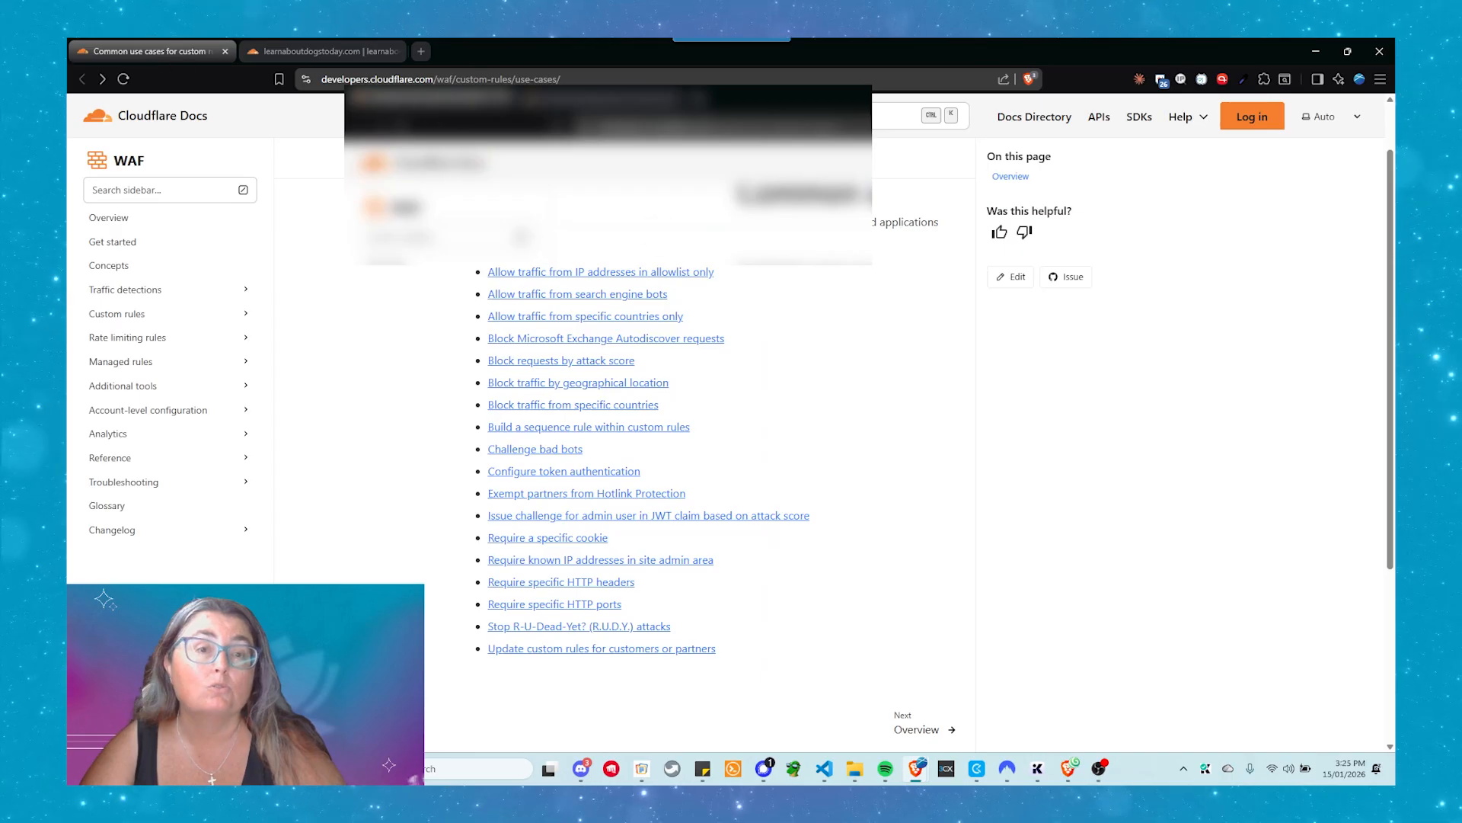
scroll(625, 243, "up", 1)
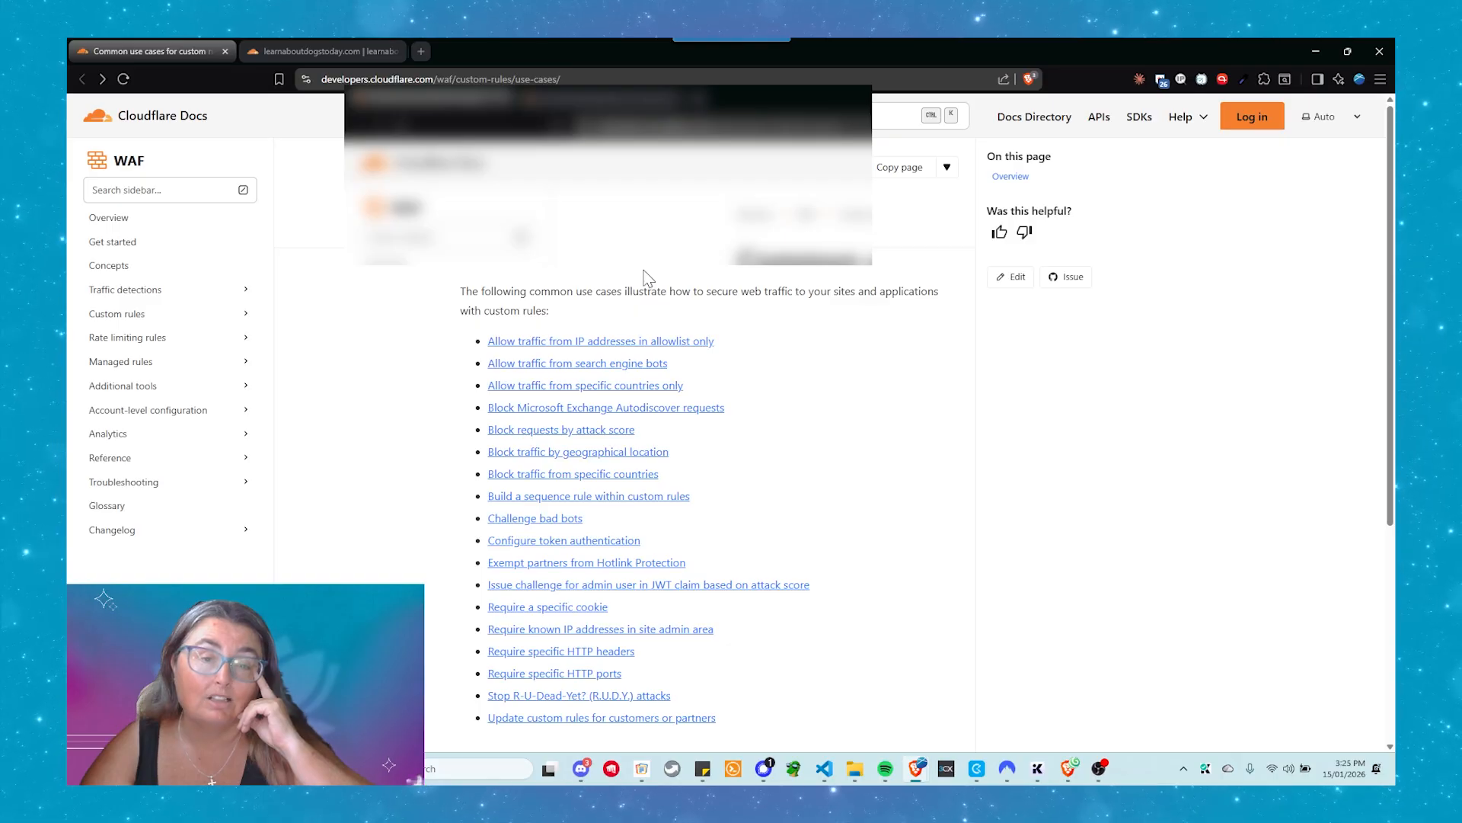
scroll(645, 277, "down", 1)
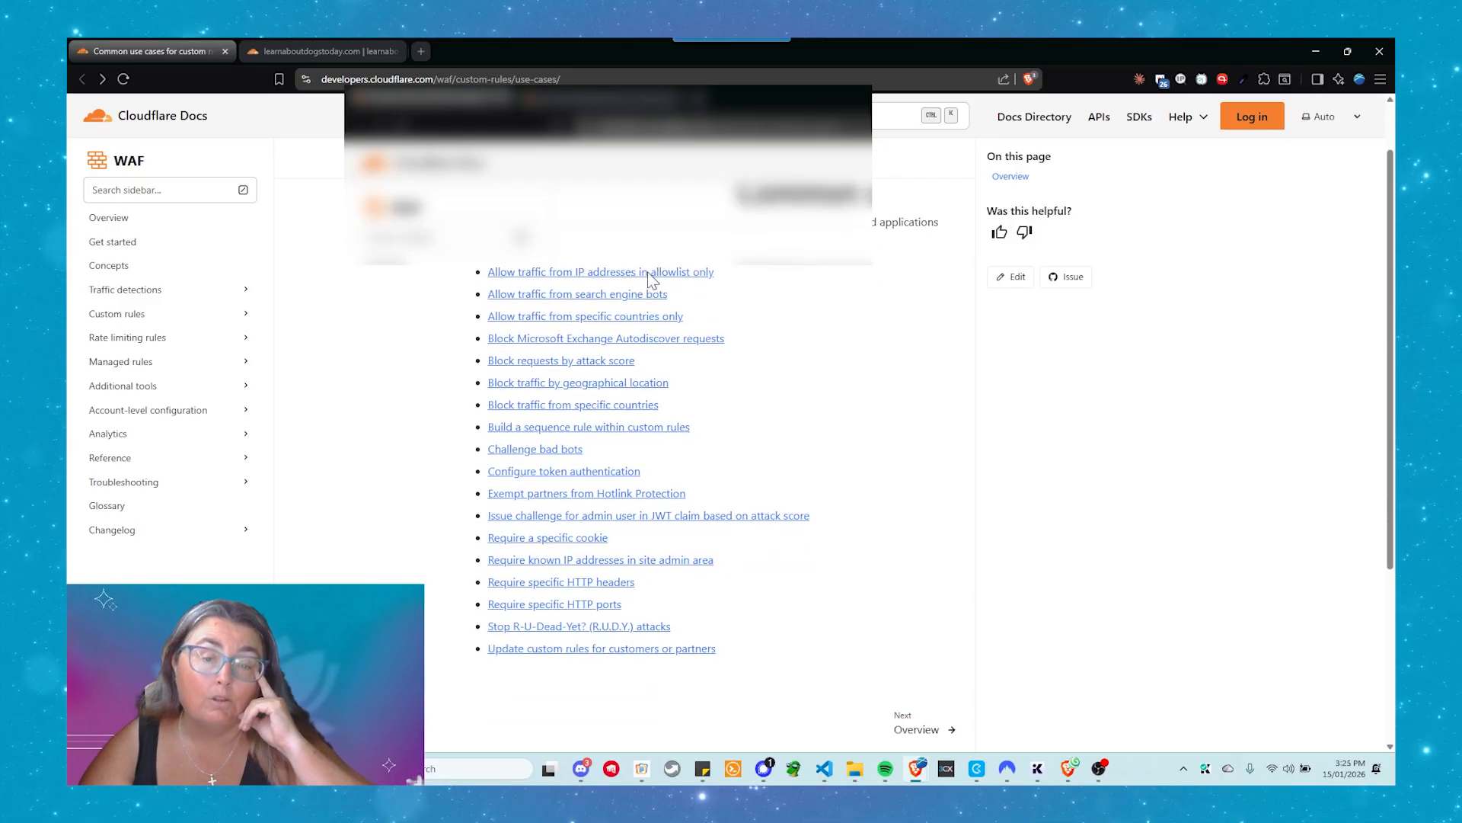
scroll(648, 276, "up", 1)
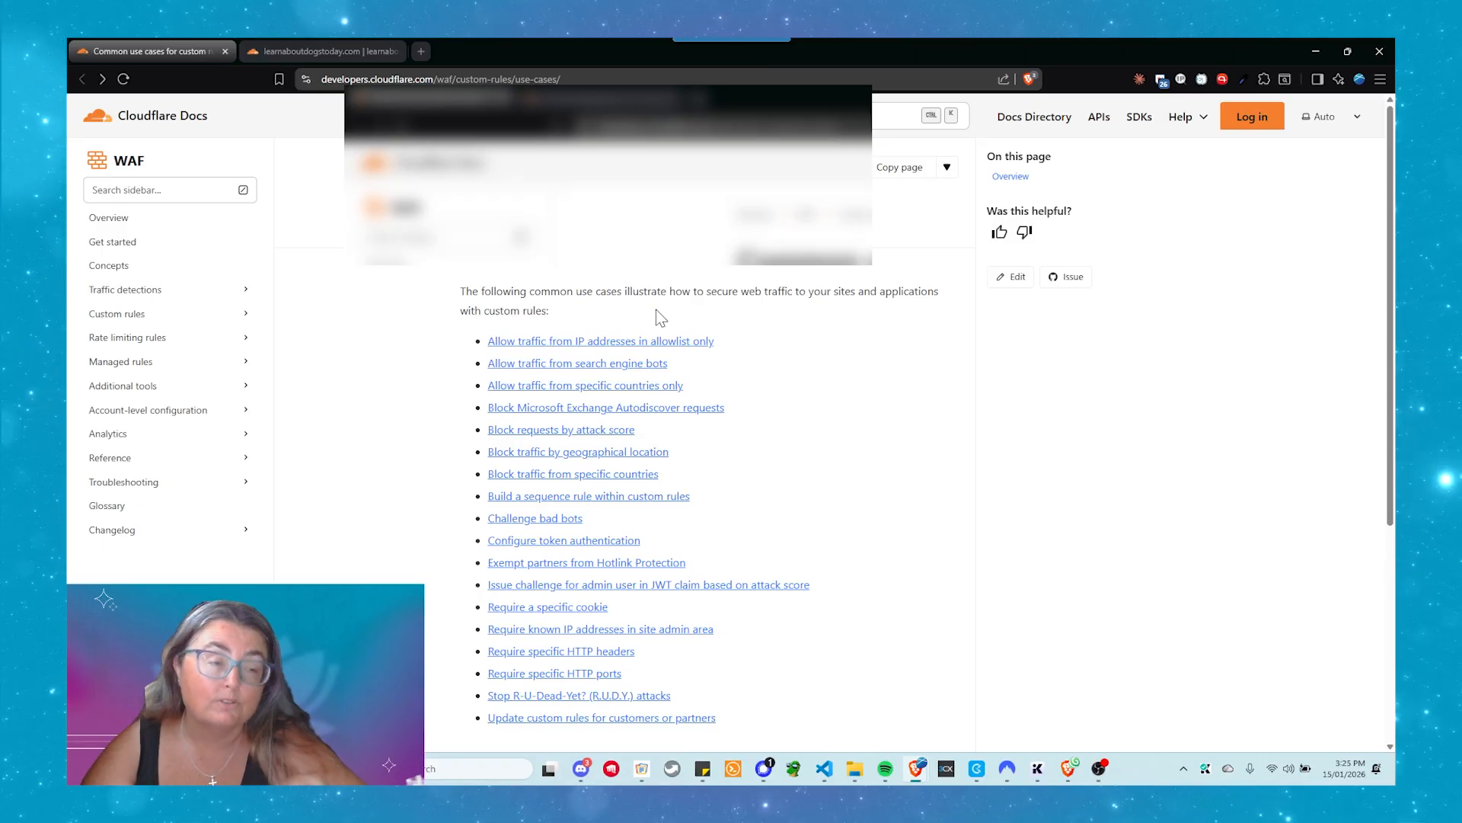
Read the Challenge bad bots use case, including its plan note and suggested rules, and return to the use case list
left_click(557, 525)
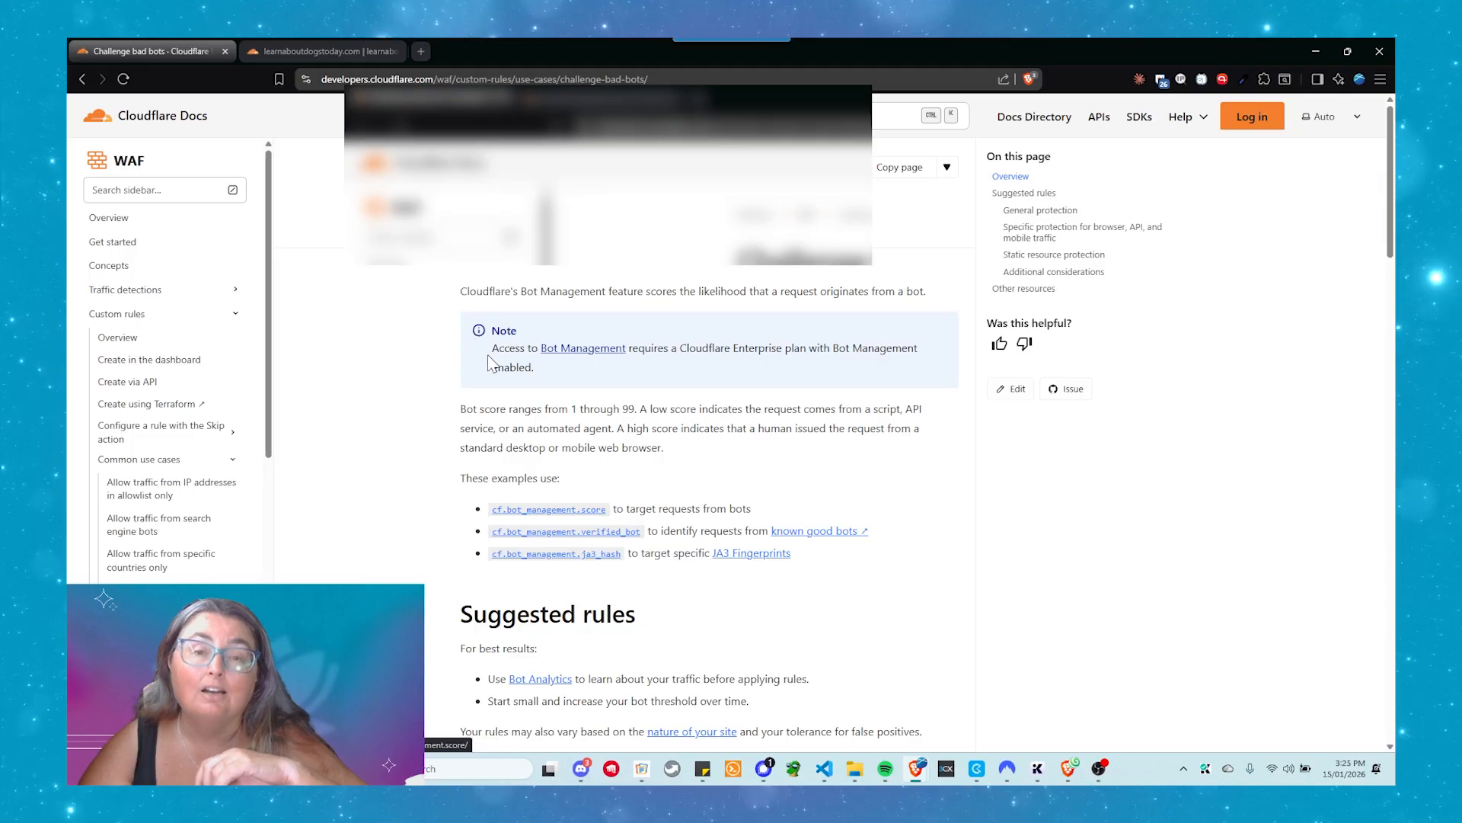
scroll(486, 434, "down", 1)
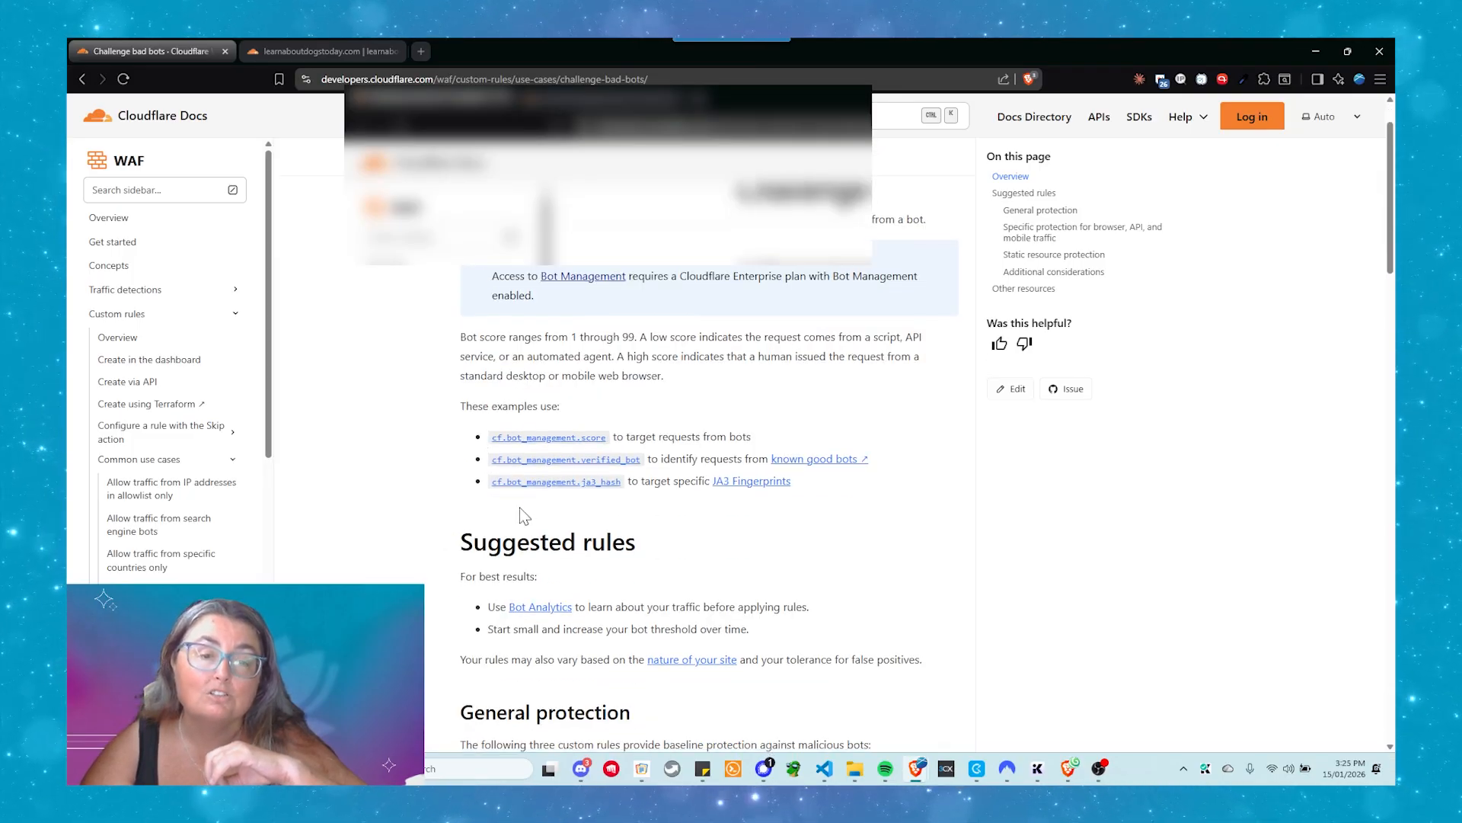
scroll(526, 521, "down", 2)
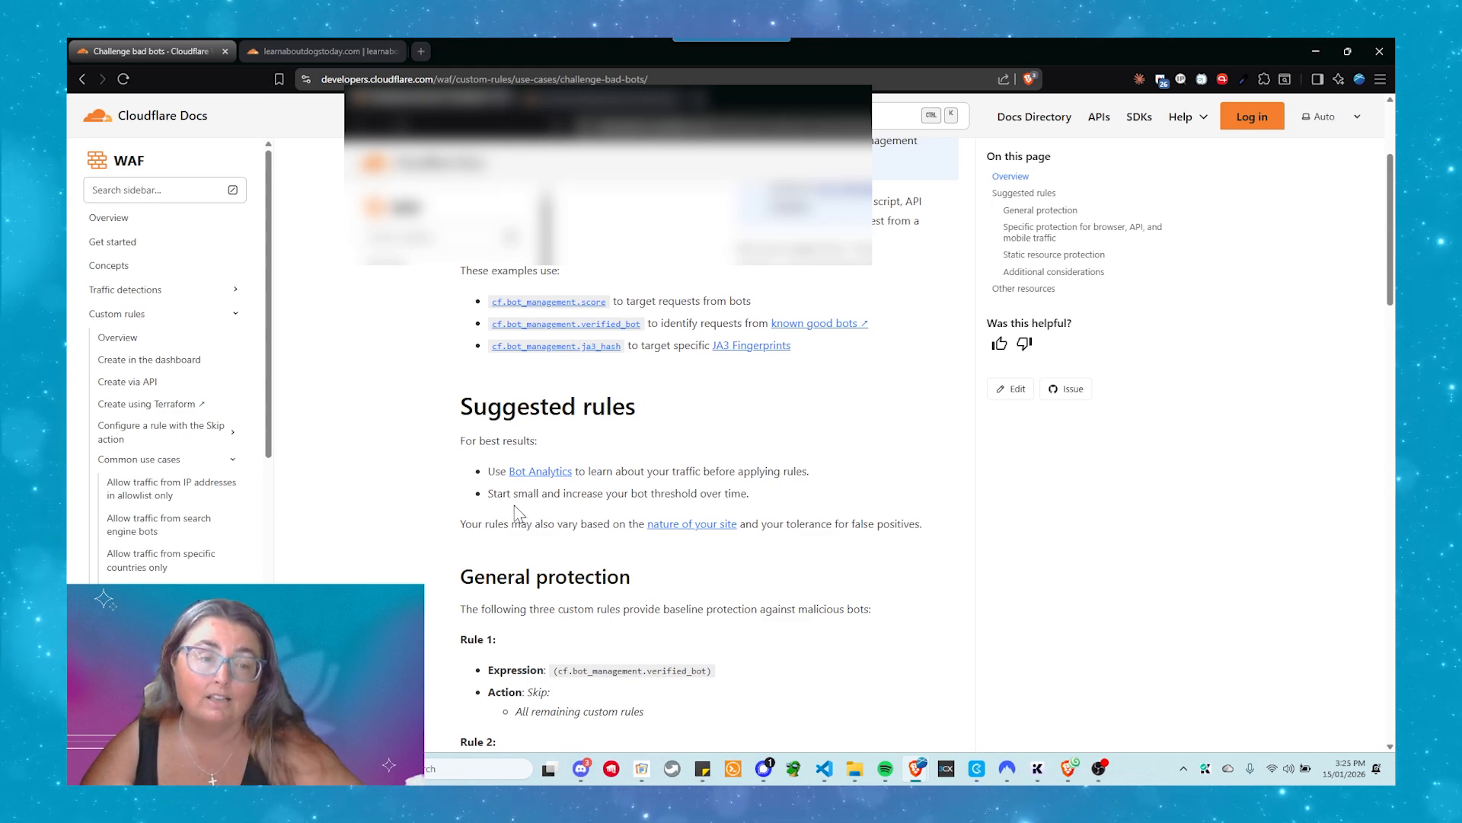
scroll(516, 512, "up", 3)
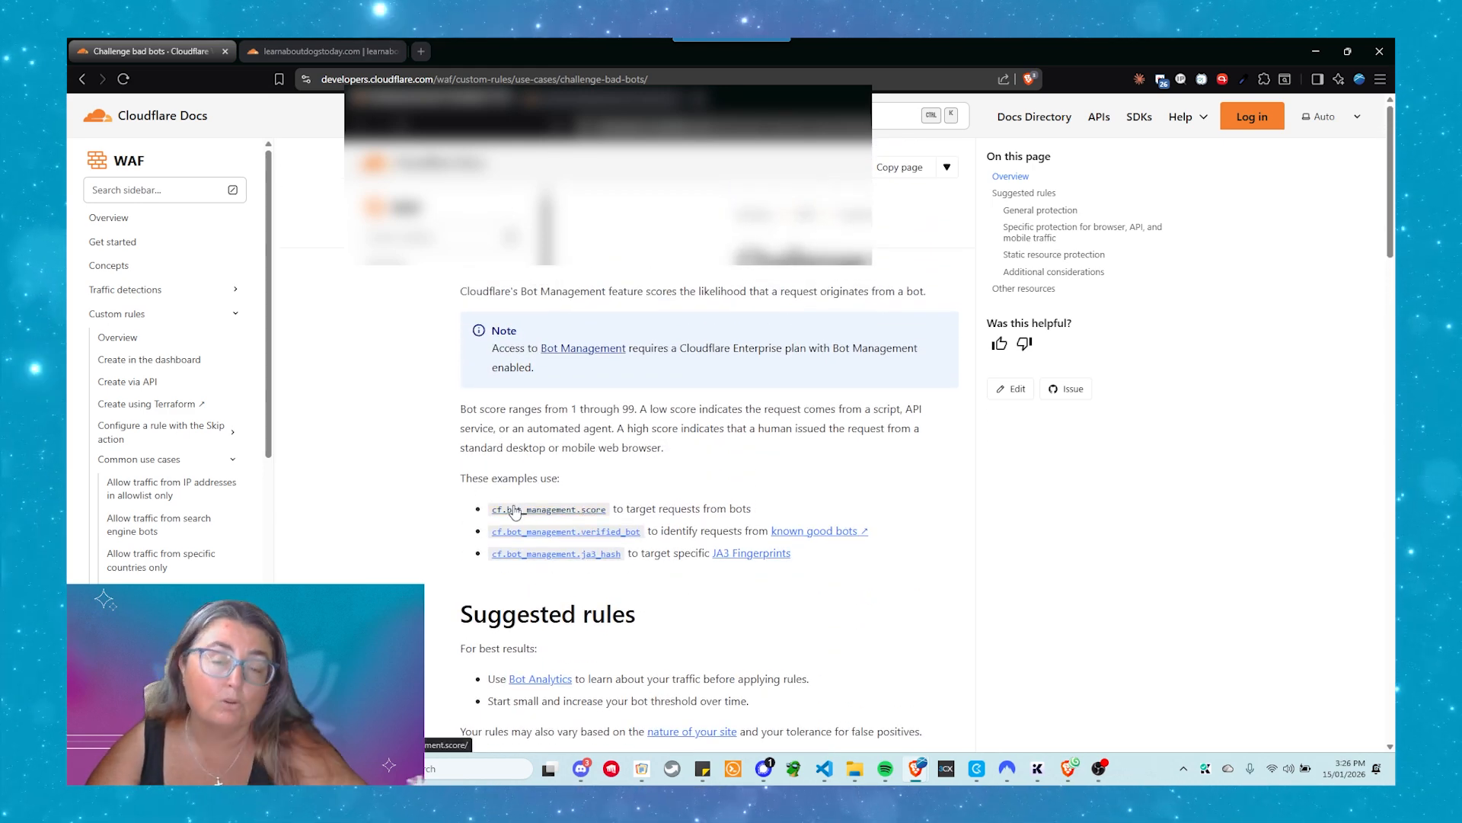
left_click(83, 79)
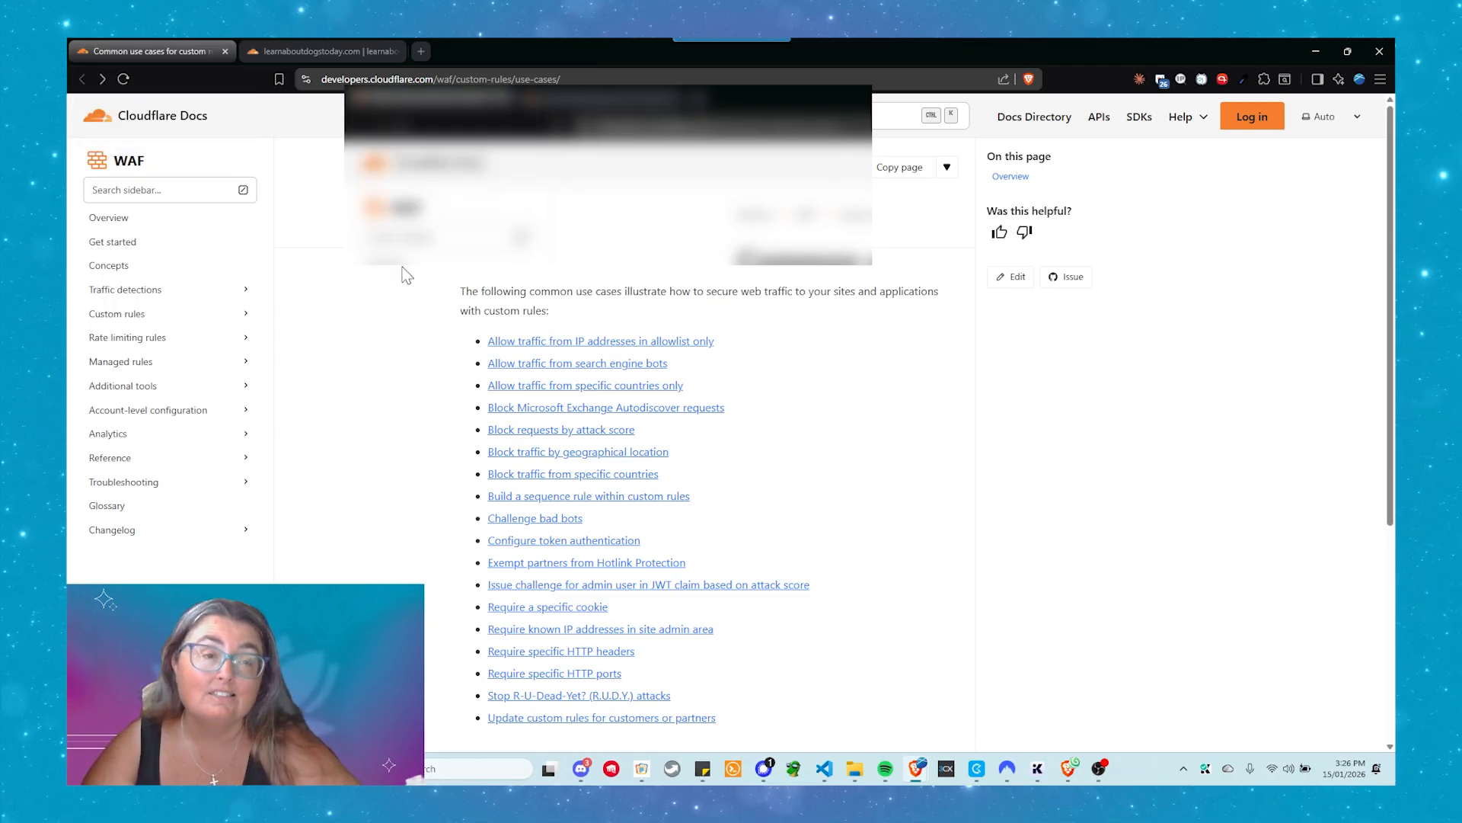
Switch to the learnaboutdogstoday.com dashboard and review its Block AI training bots setting
left_click(285, 54)
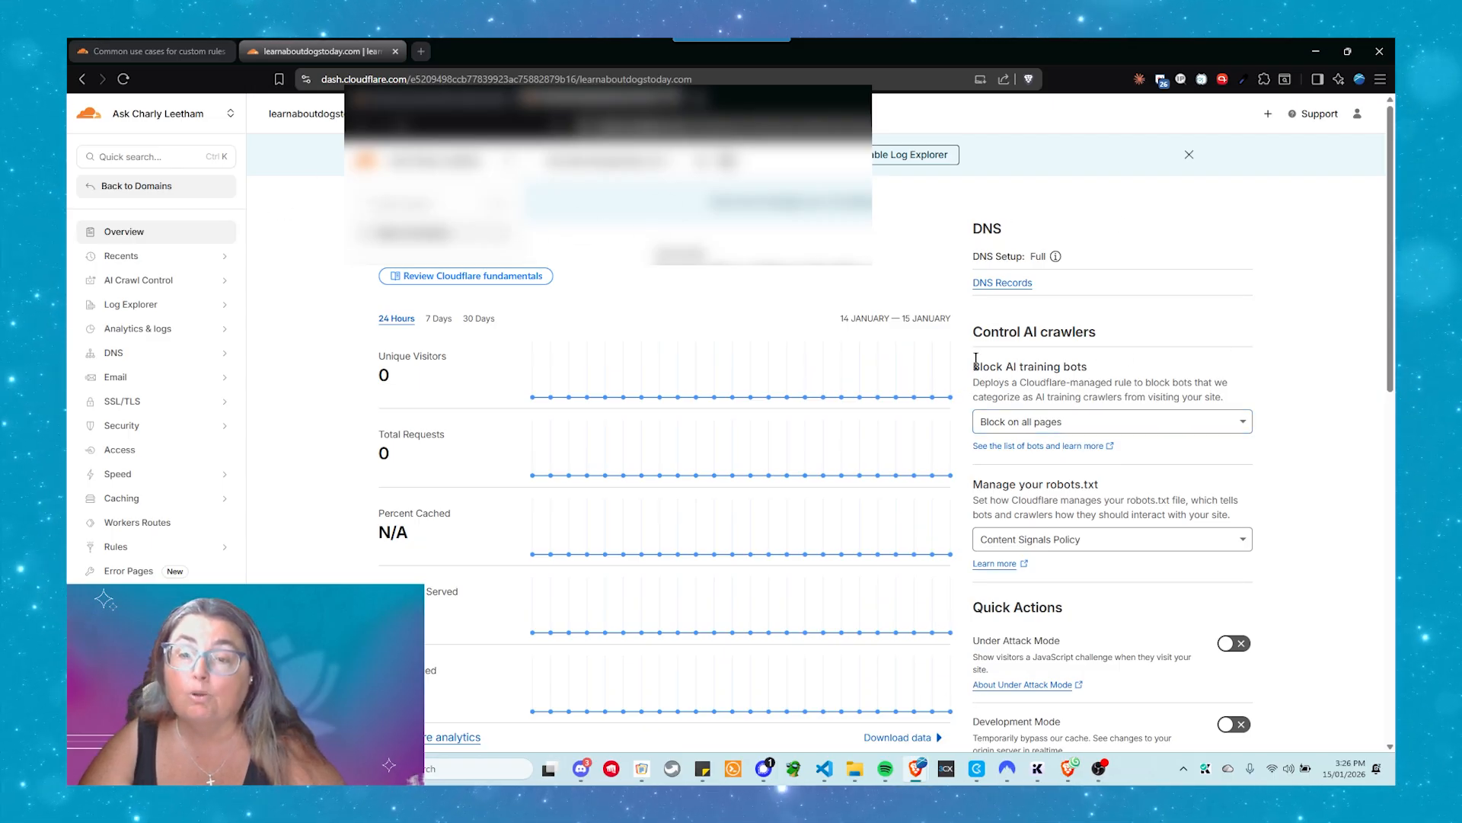
left_click_drag(973, 367, 1090, 373)
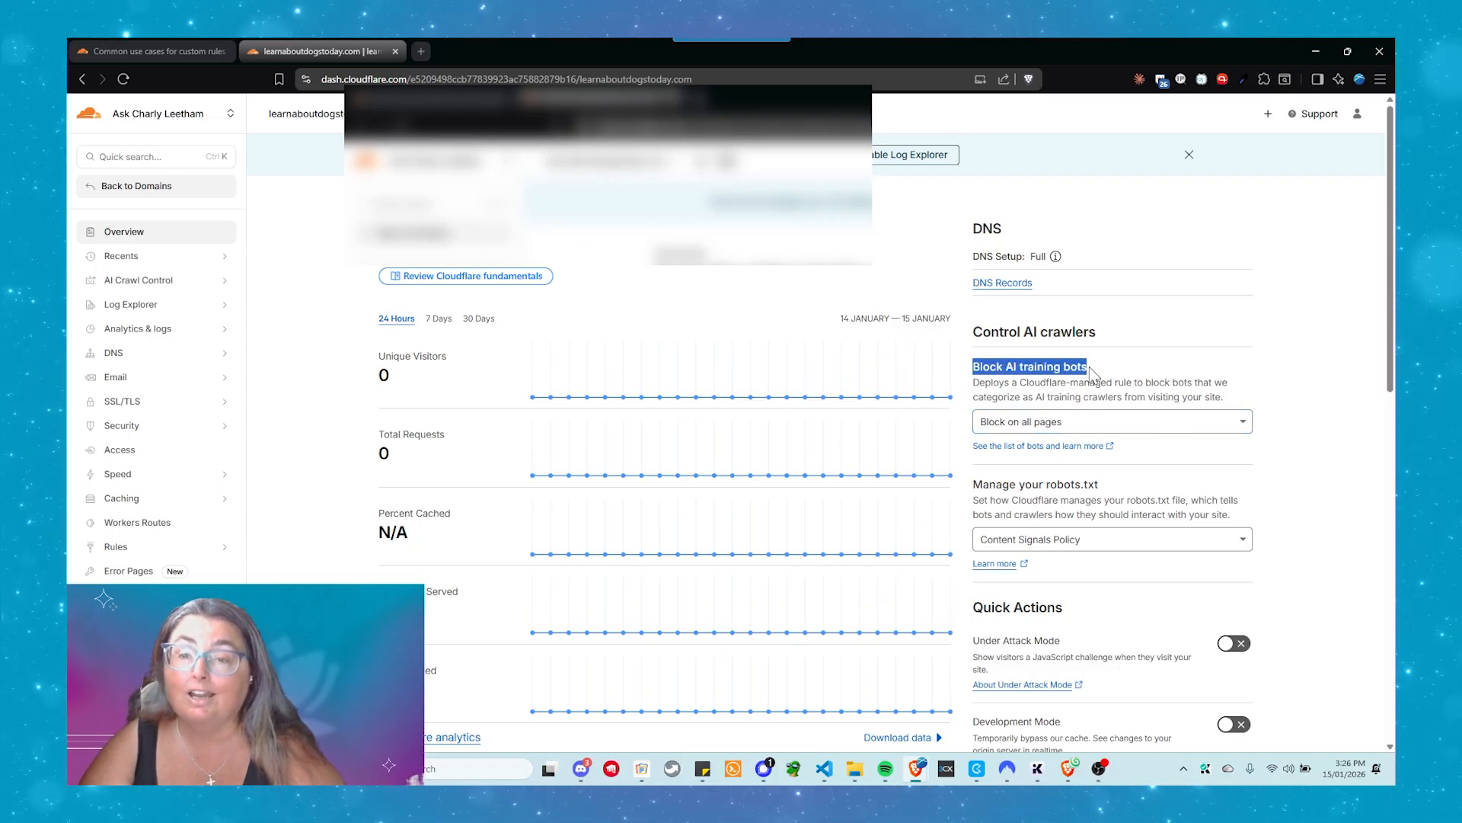
left_click(1153, 378)
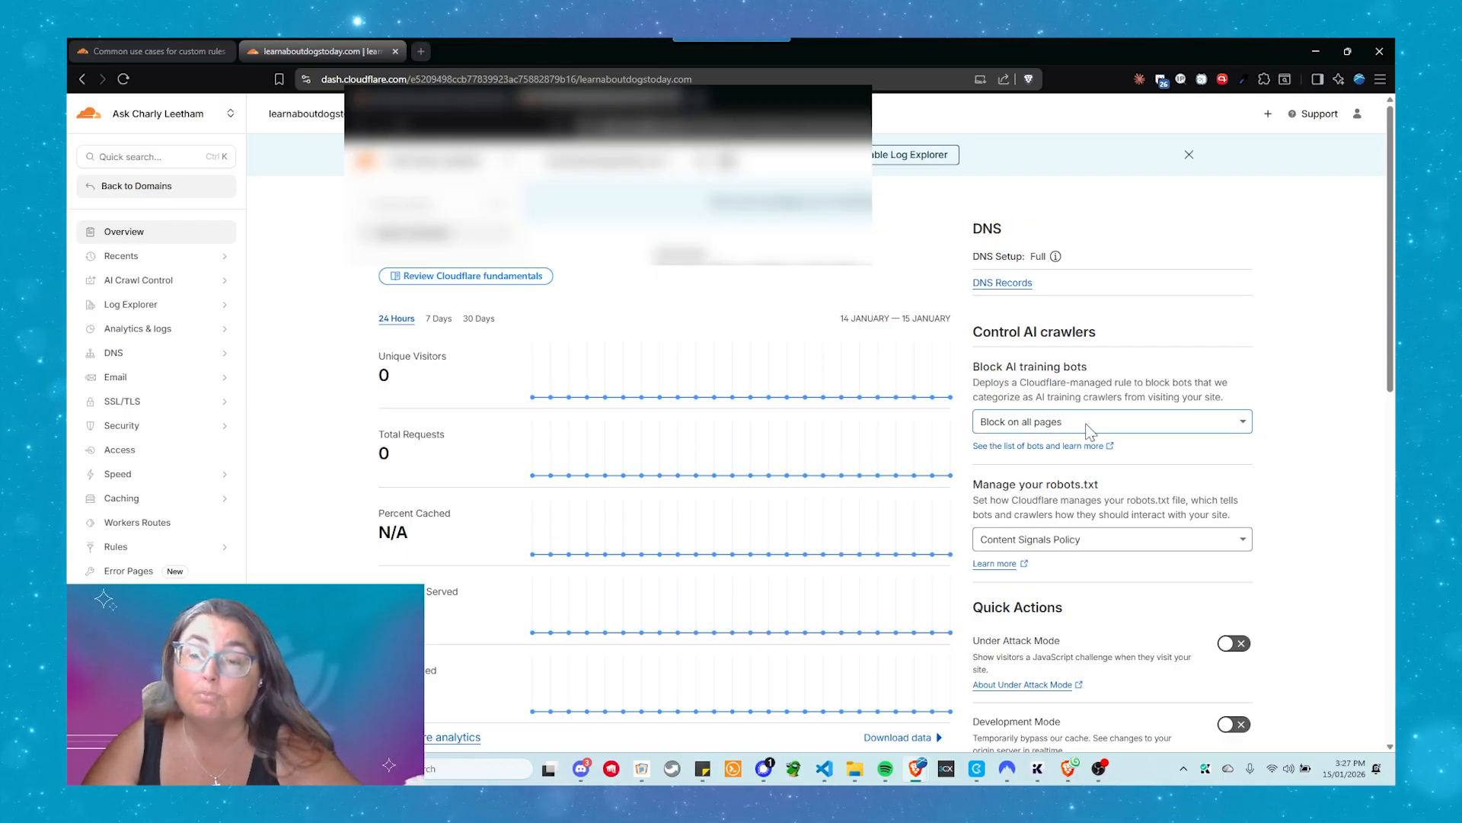
scroll(1132, 444, "down", 1)
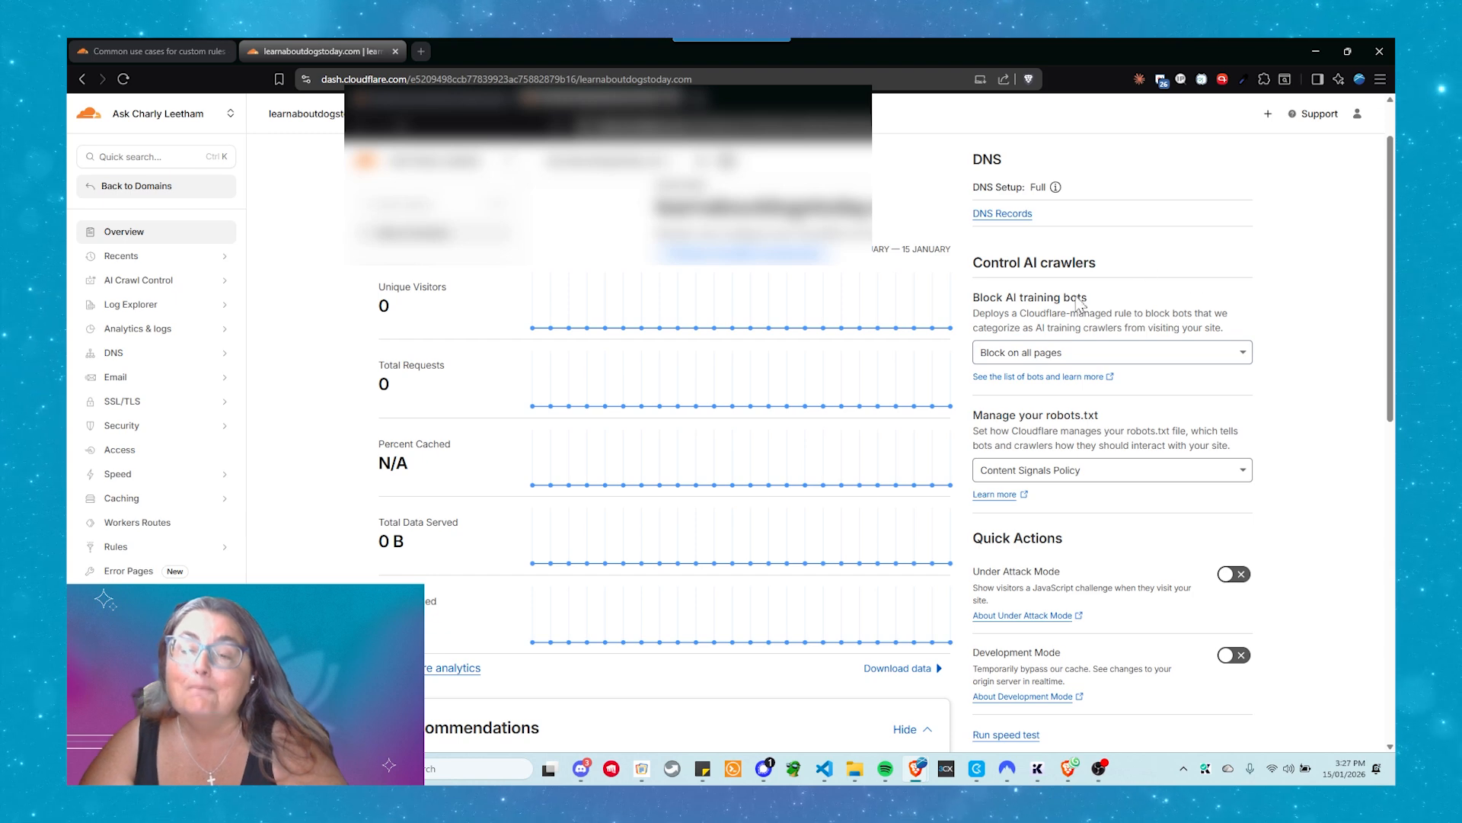
Examine the available robots.txt management options and the quick actions on the domain overview, keeping Content Signals Policy selected
left_click(1104, 480)
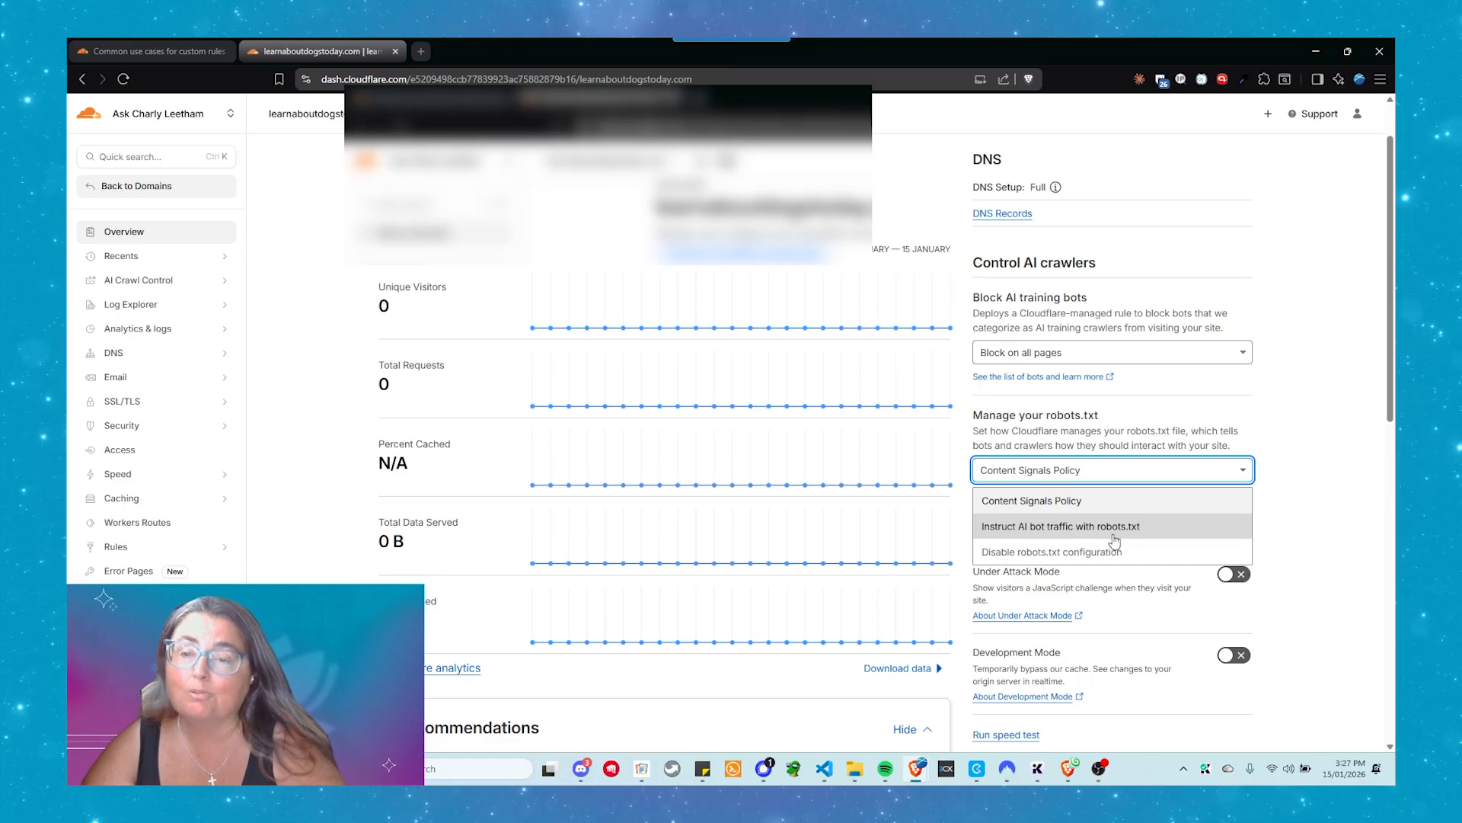
left_click(1102, 474)
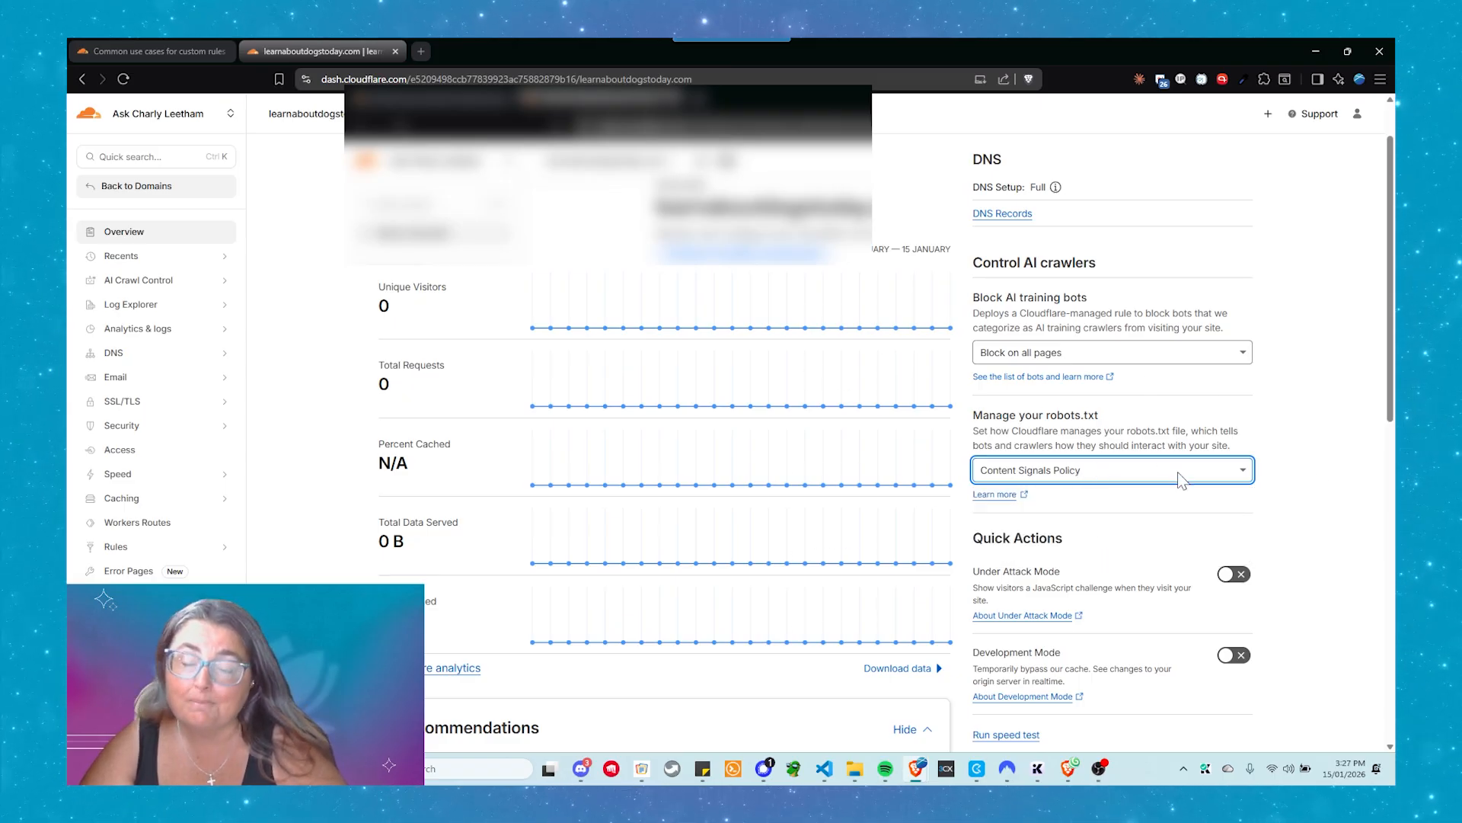
left_click(1098, 476)
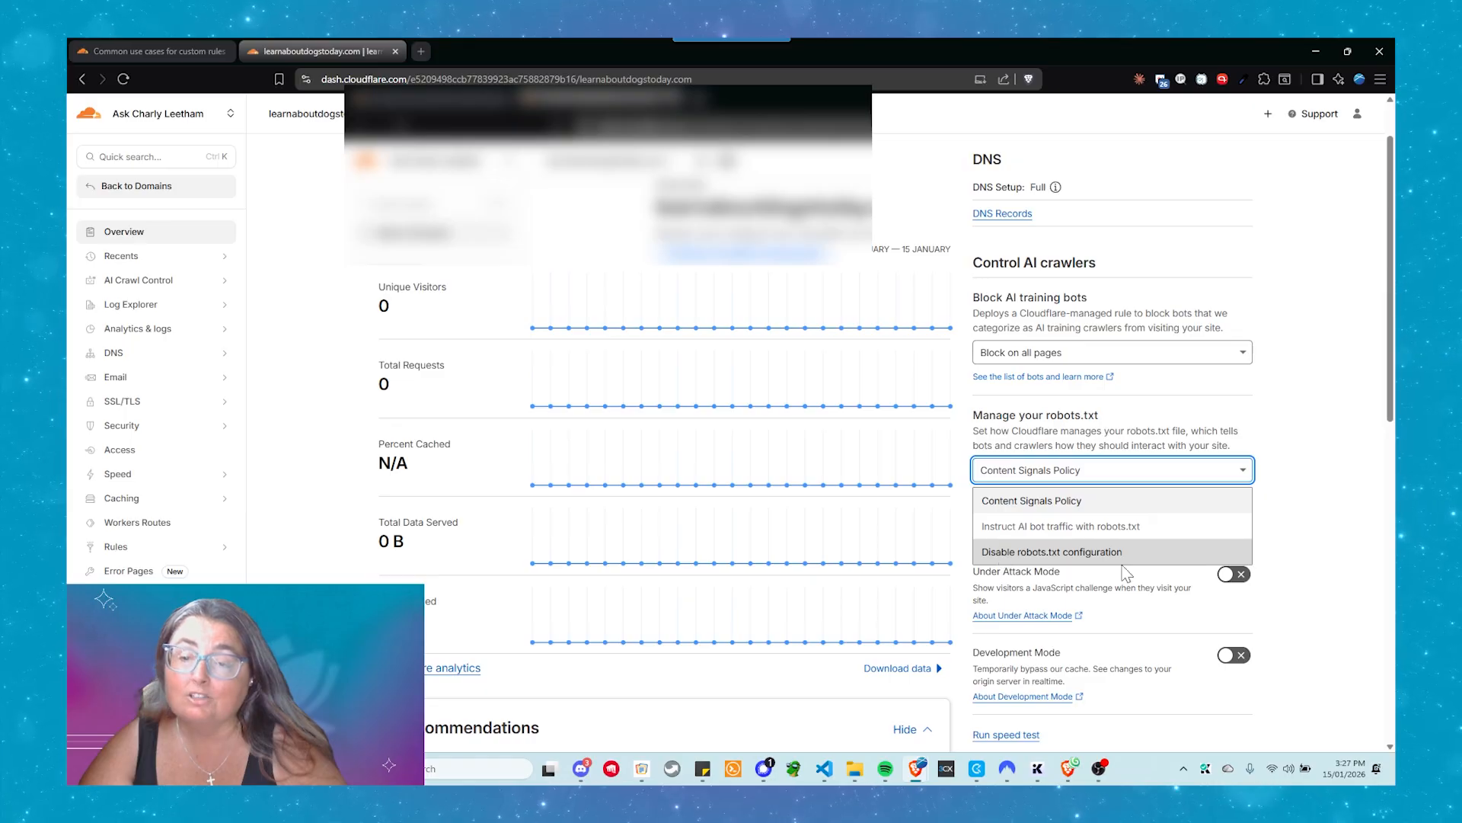
left_click(1106, 472)
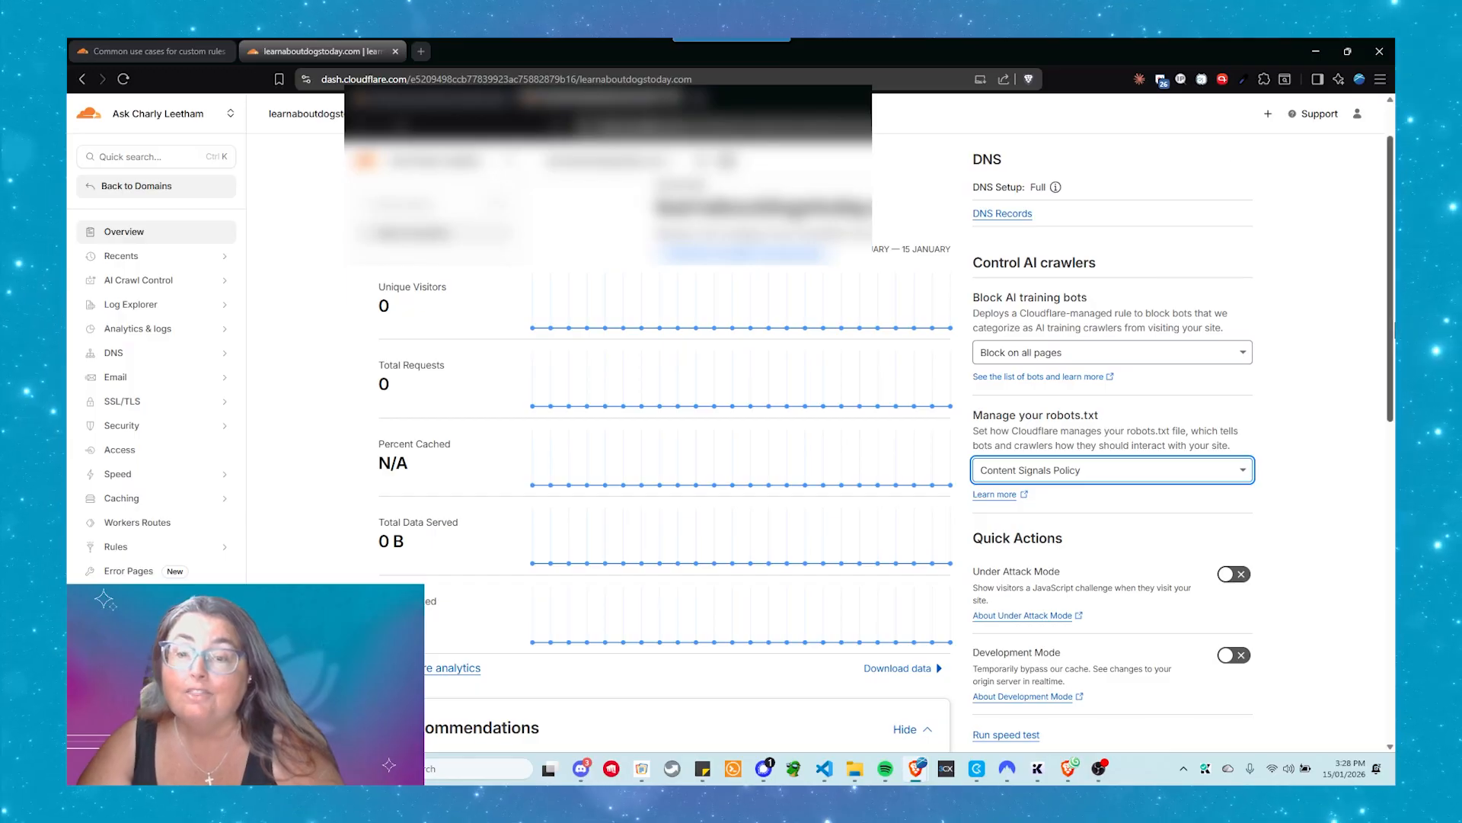
scroll(1331, 431, "down", 2)
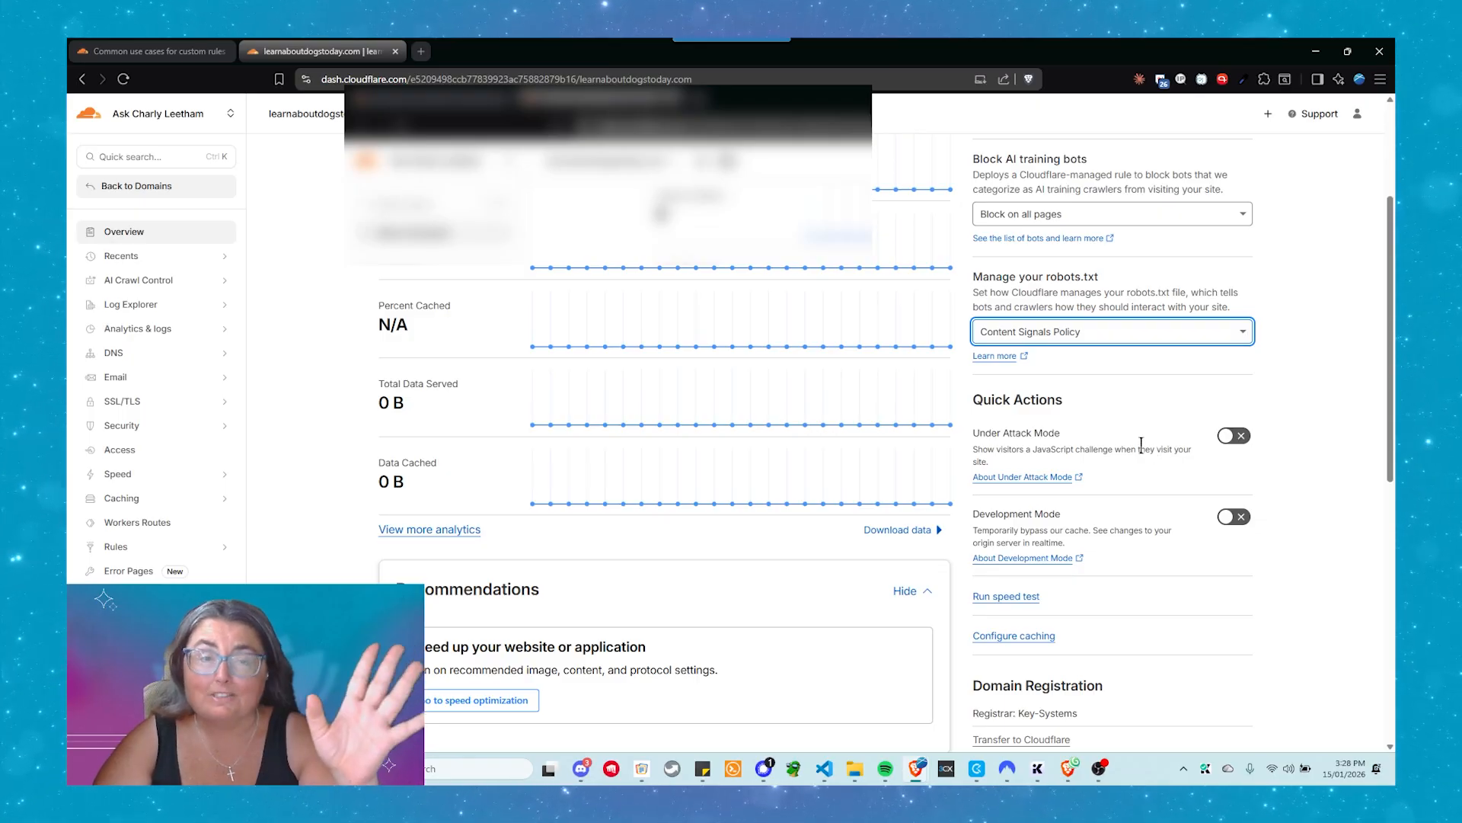
scroll(1141, 441, "up", 3)
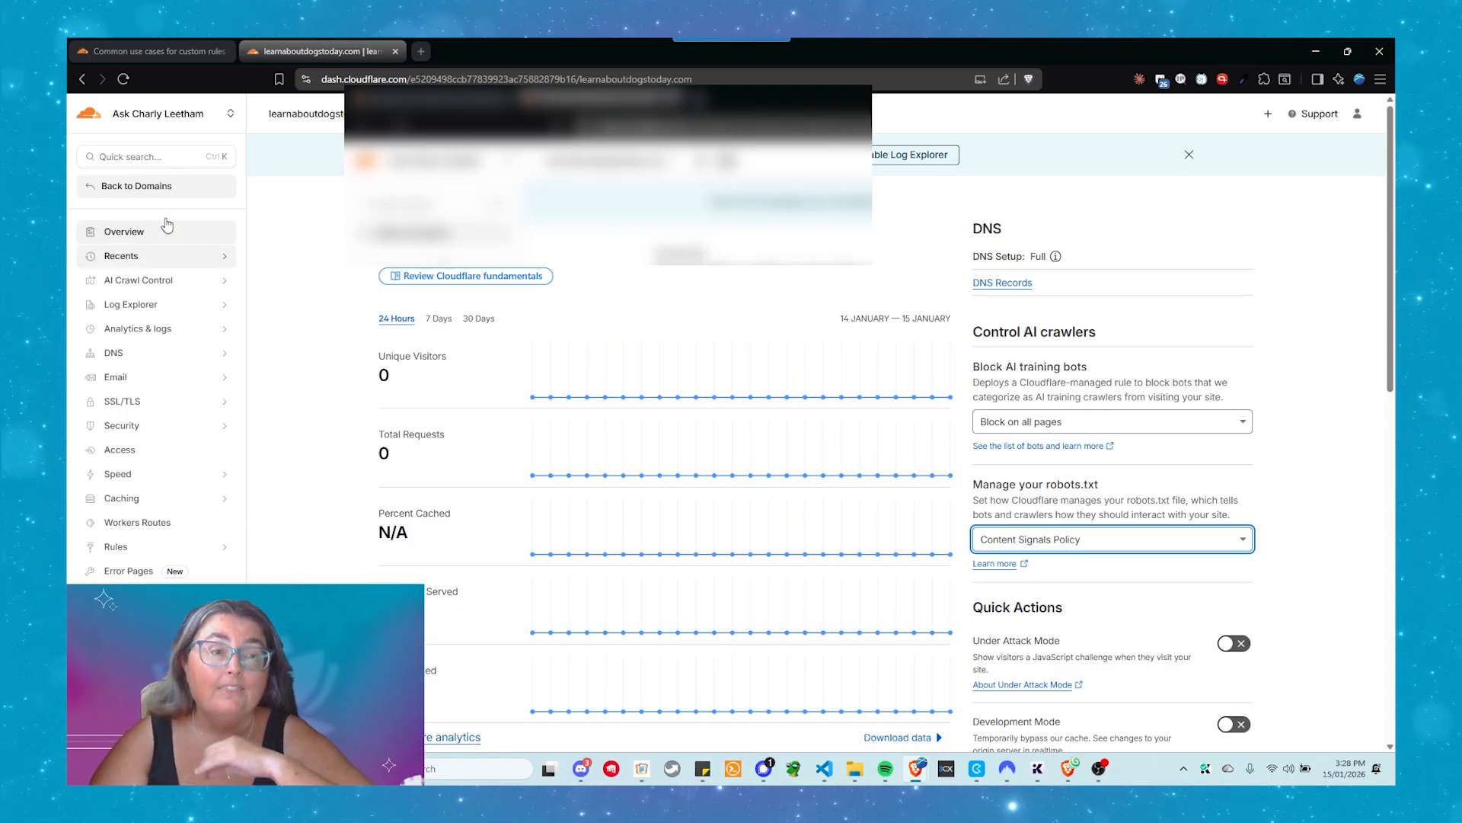
Open the Security rules page for the learnaboutdogstoday.com domain
left_click(160, 426)
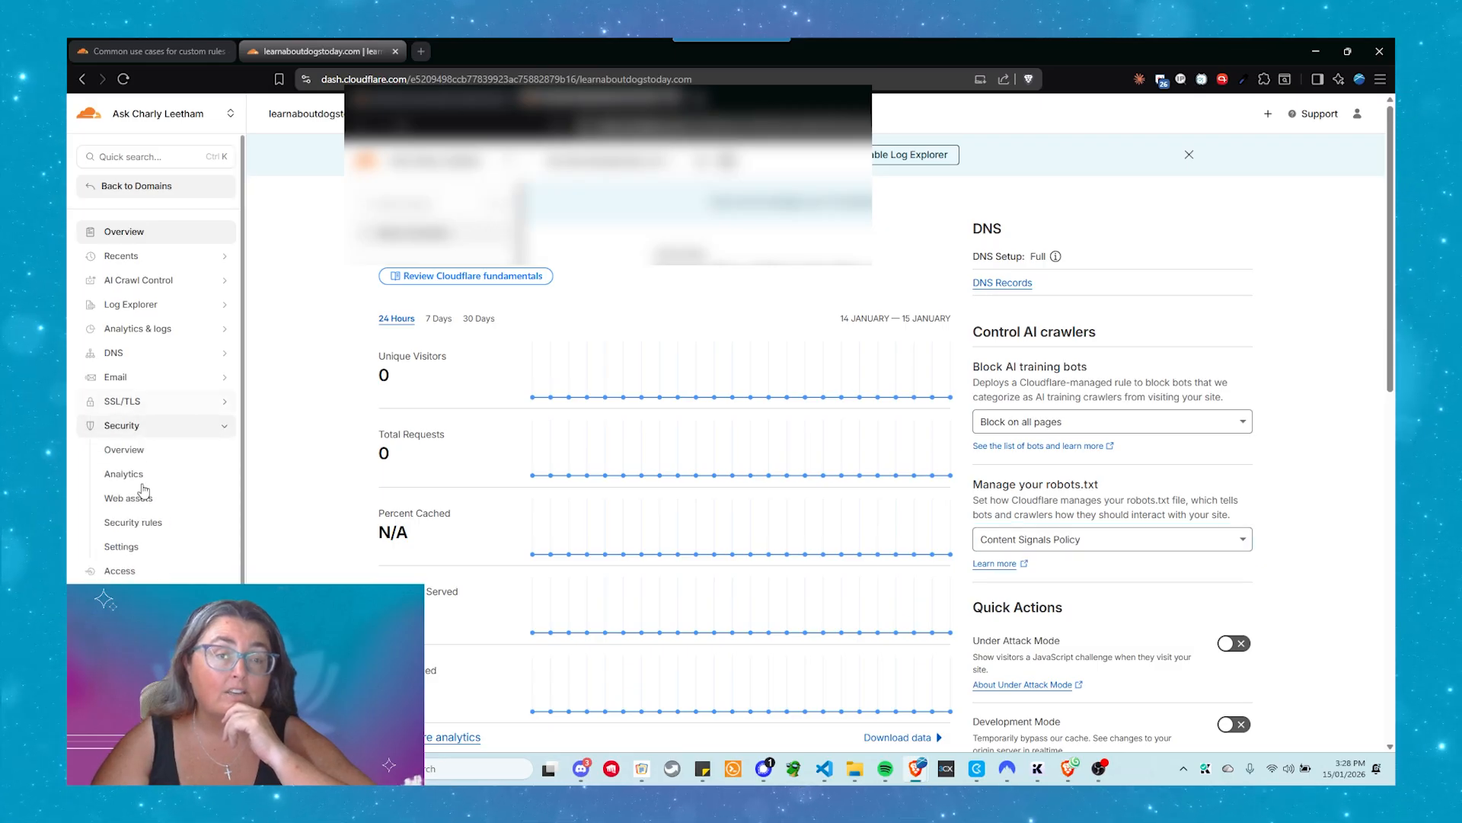
left_click(169, 523)
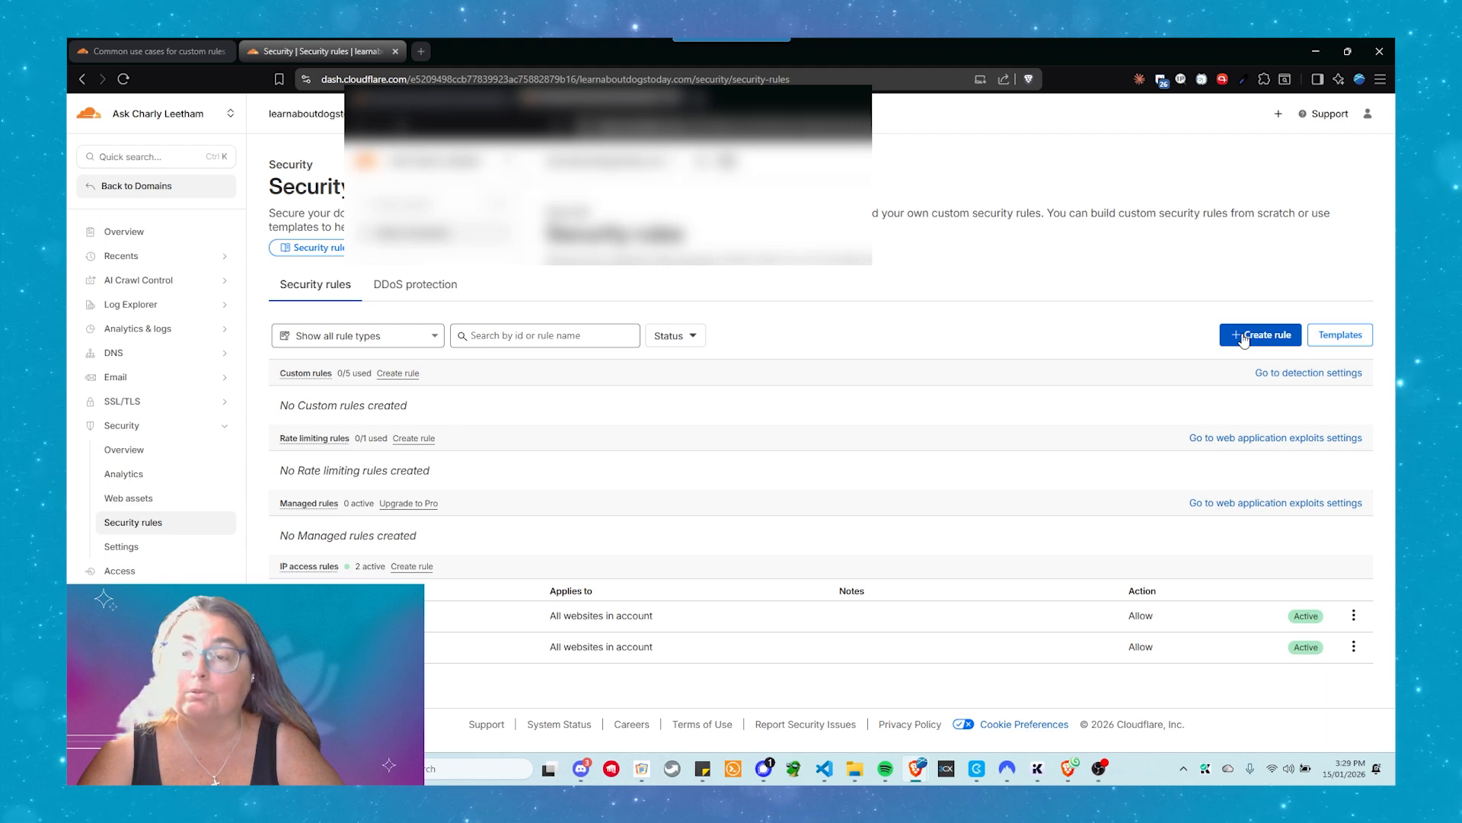
mouse_move(309, 376)
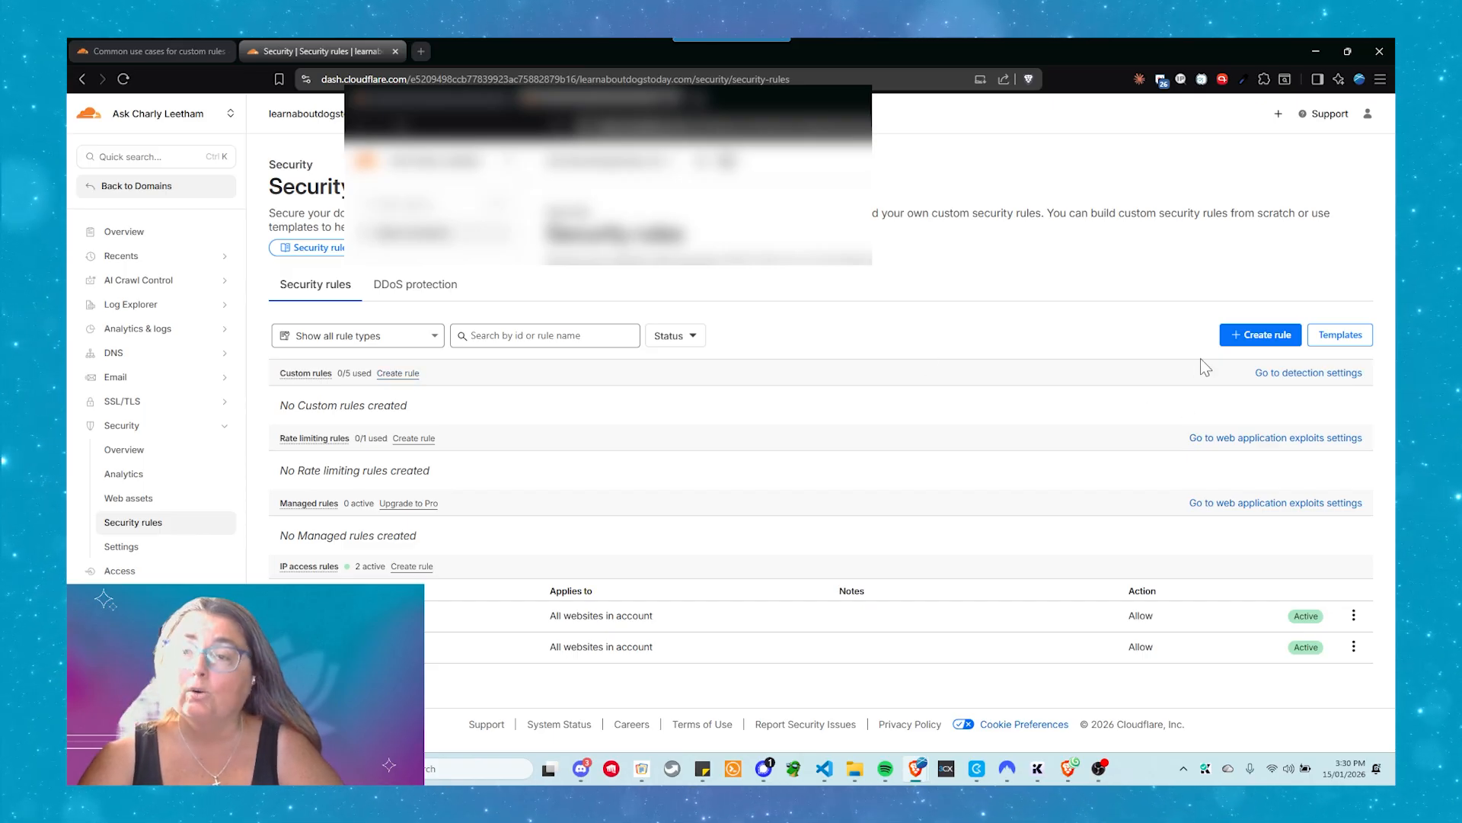
left_click(1261, 339)
left_click(1152, 368)
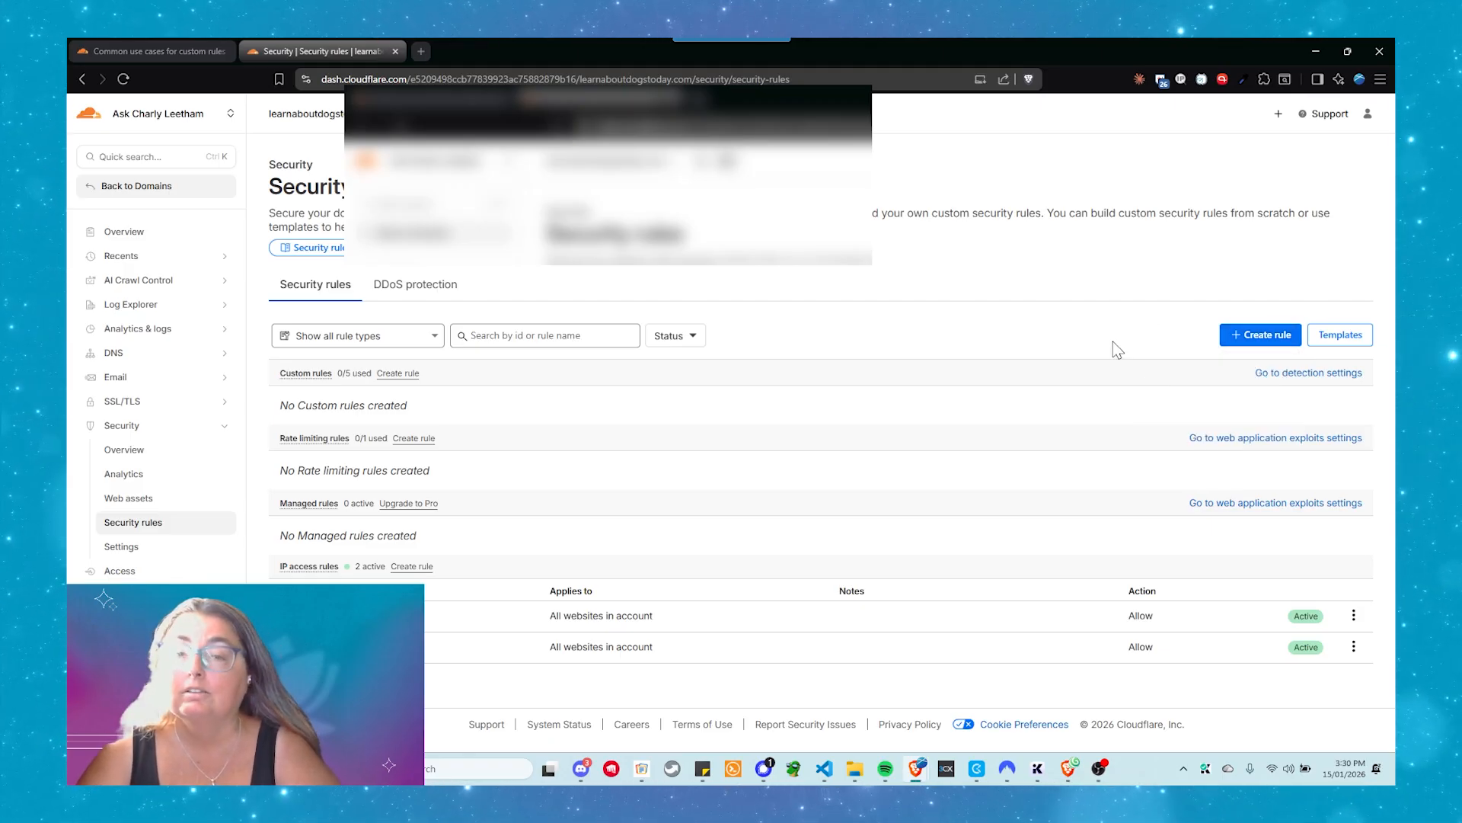
left_click(1226, 346)
left_click(1182, 372)
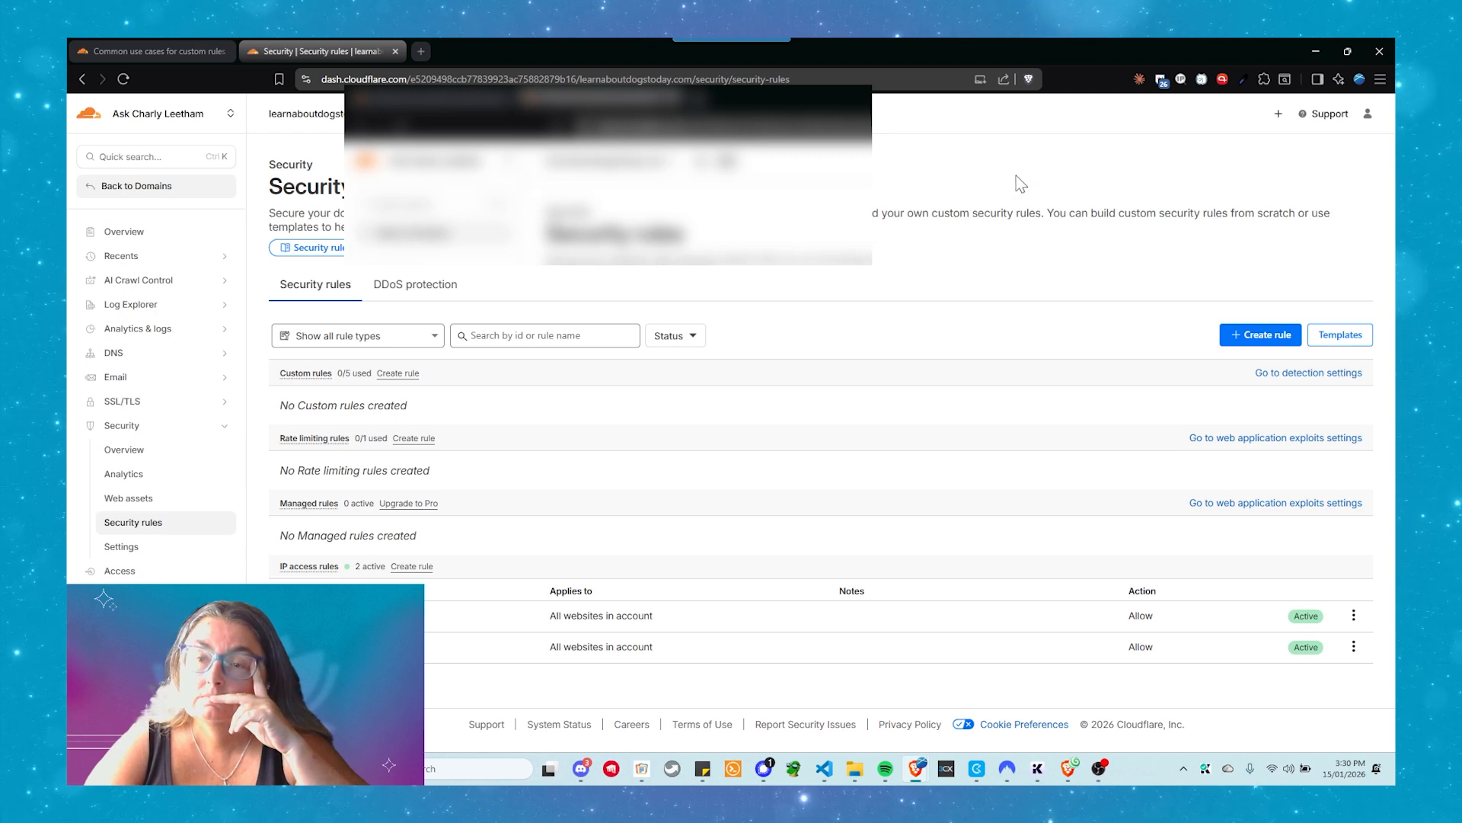
Start creating a new security rule of the custom rules type
left_click(1229, 339)
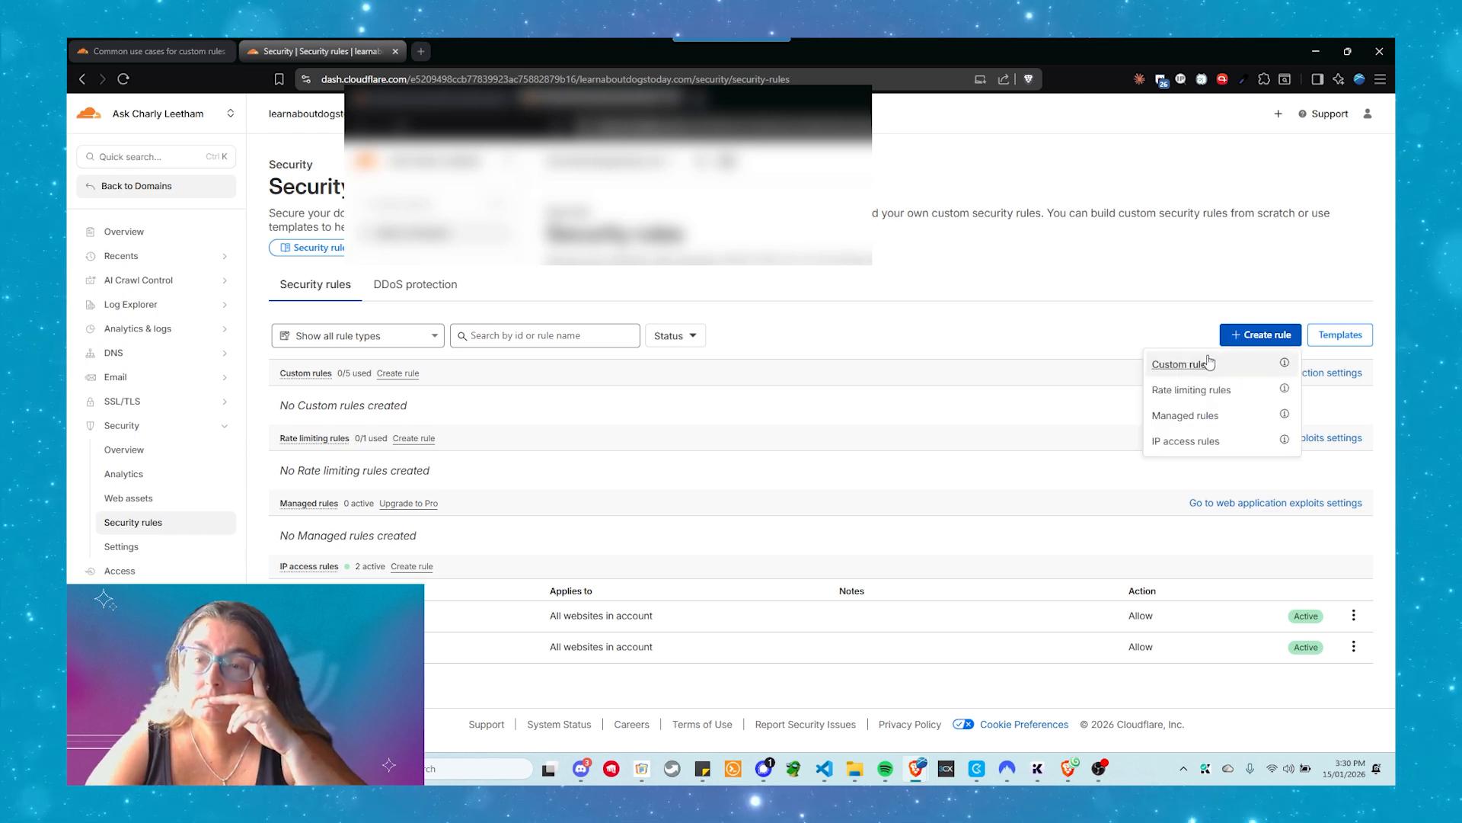
left_click(1204, 365)
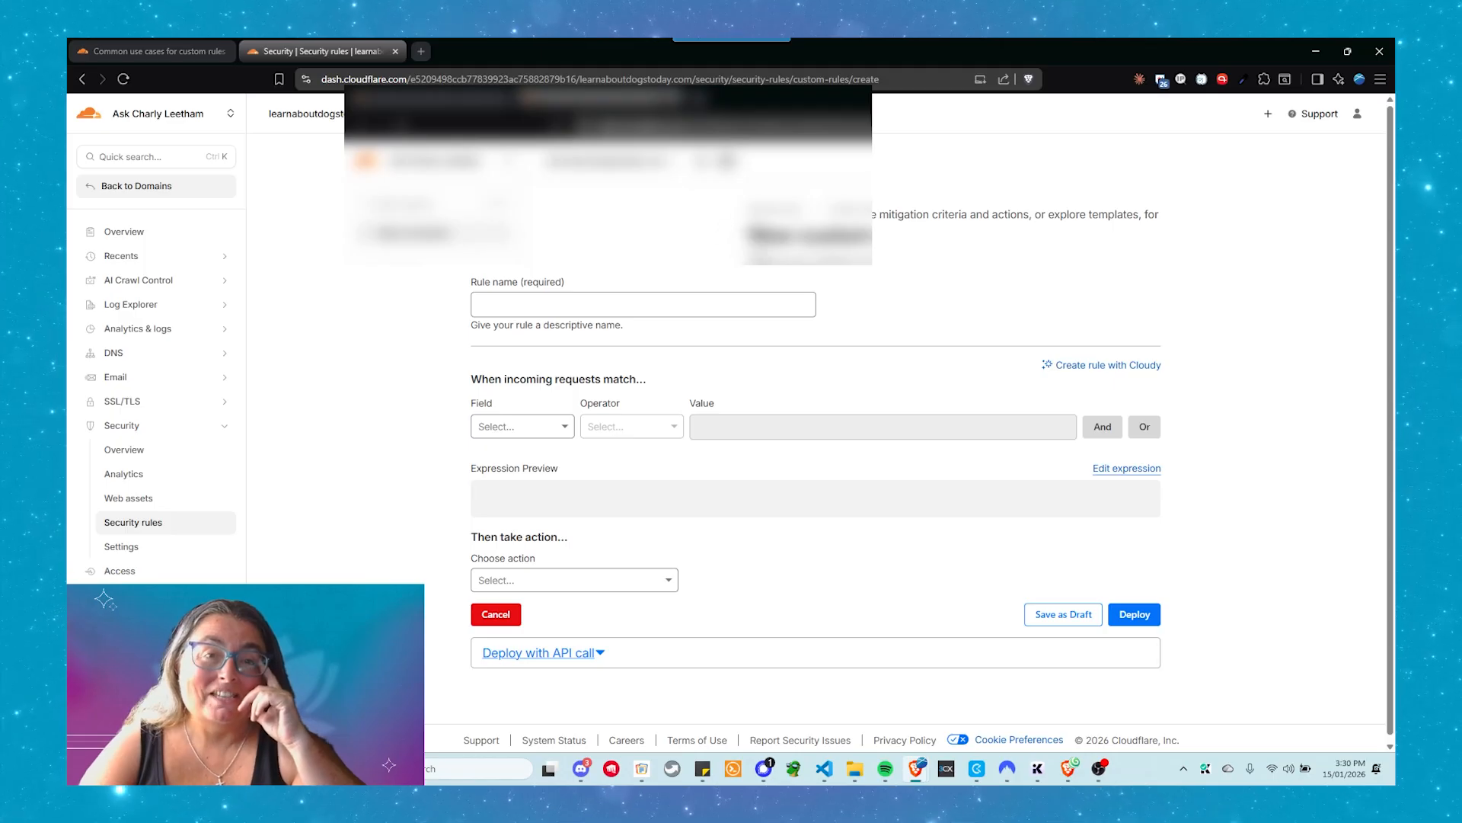
left_click(587, 309)
left_click(677, 280)
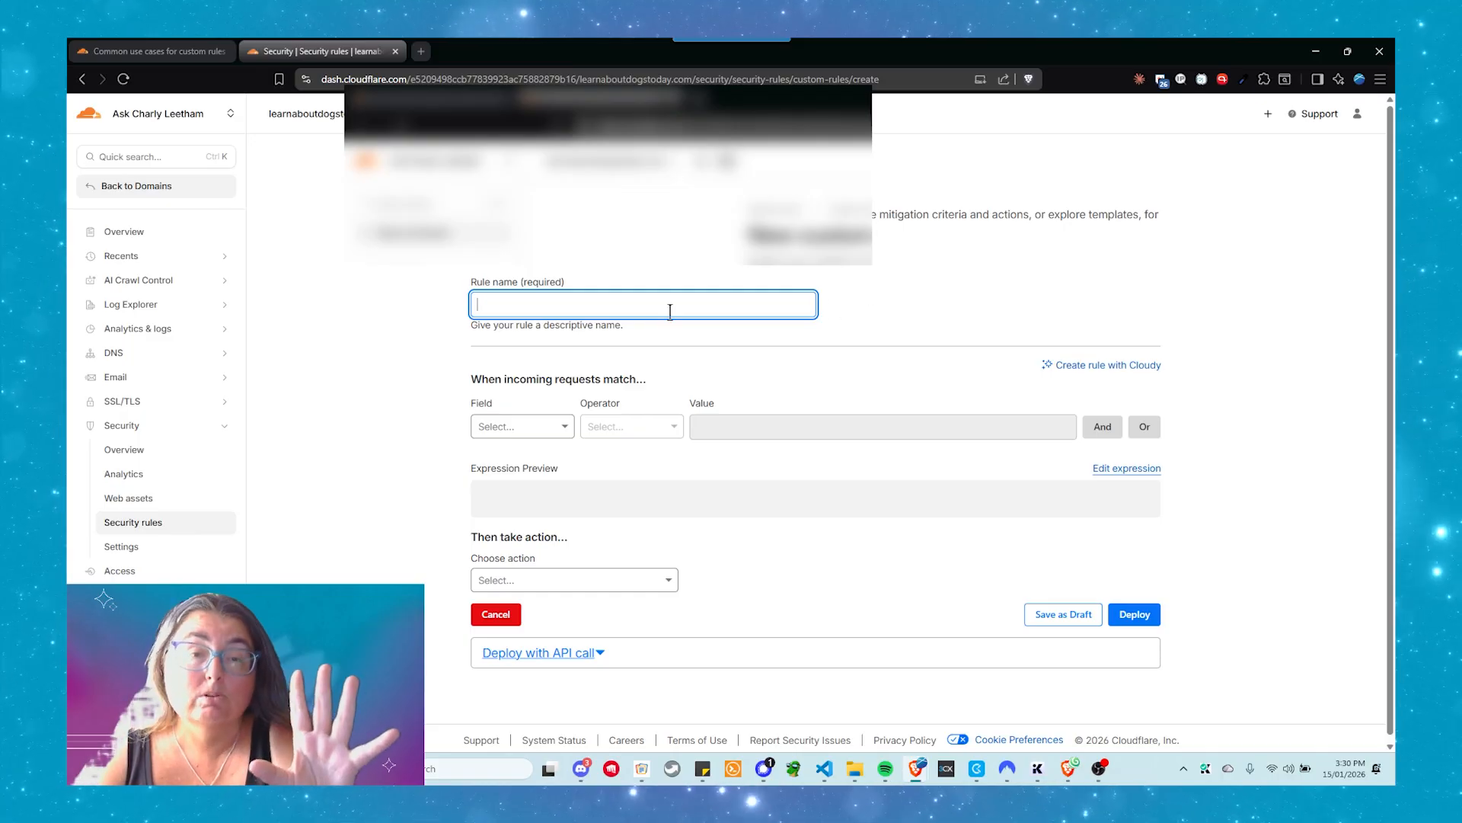
Have the Cloudy AI assistant generate a rule expression from the prompt "Allow all good bots"
left_click(1080, 367)
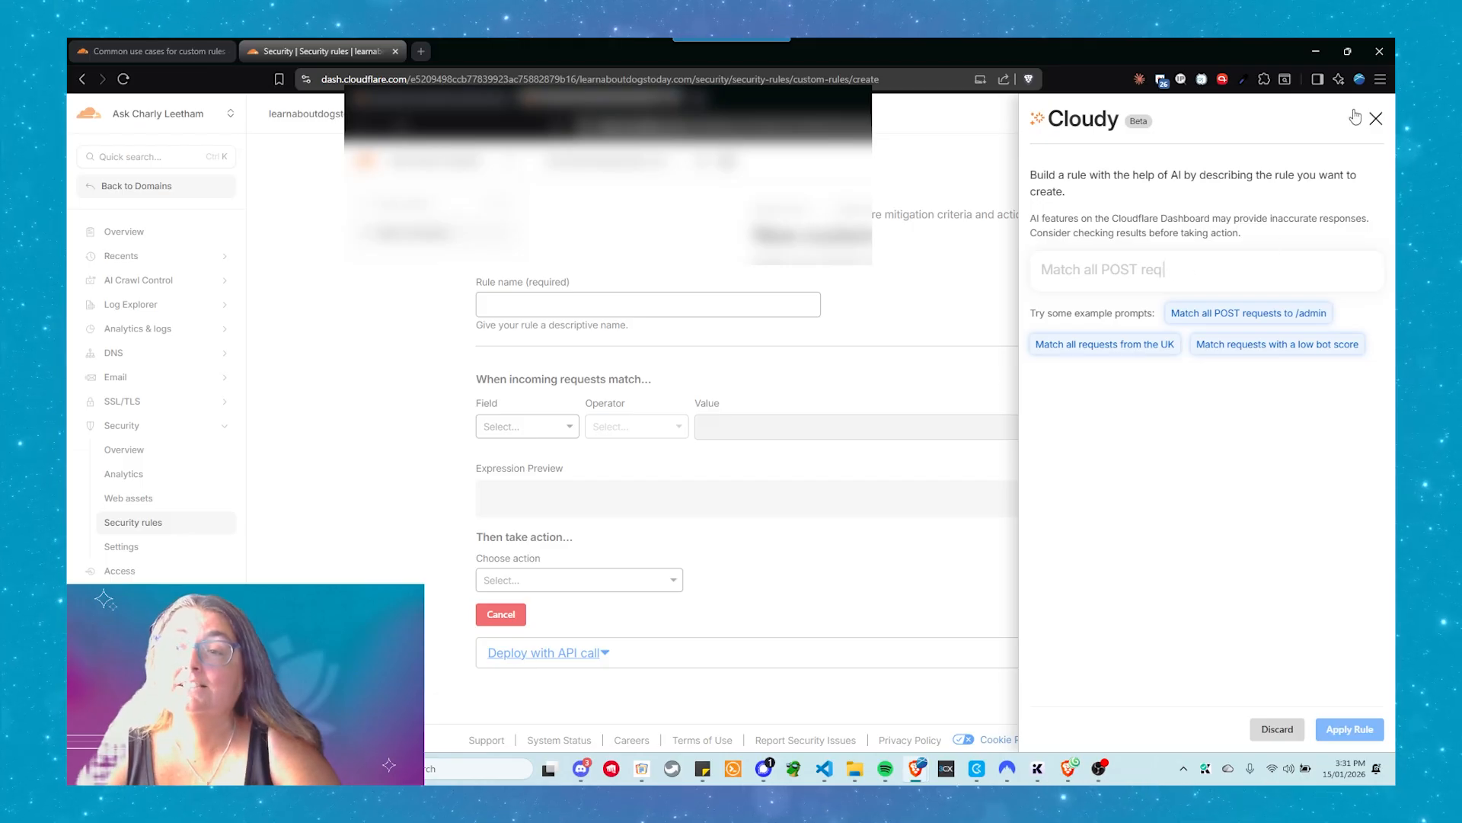
left_click(1079, 276)
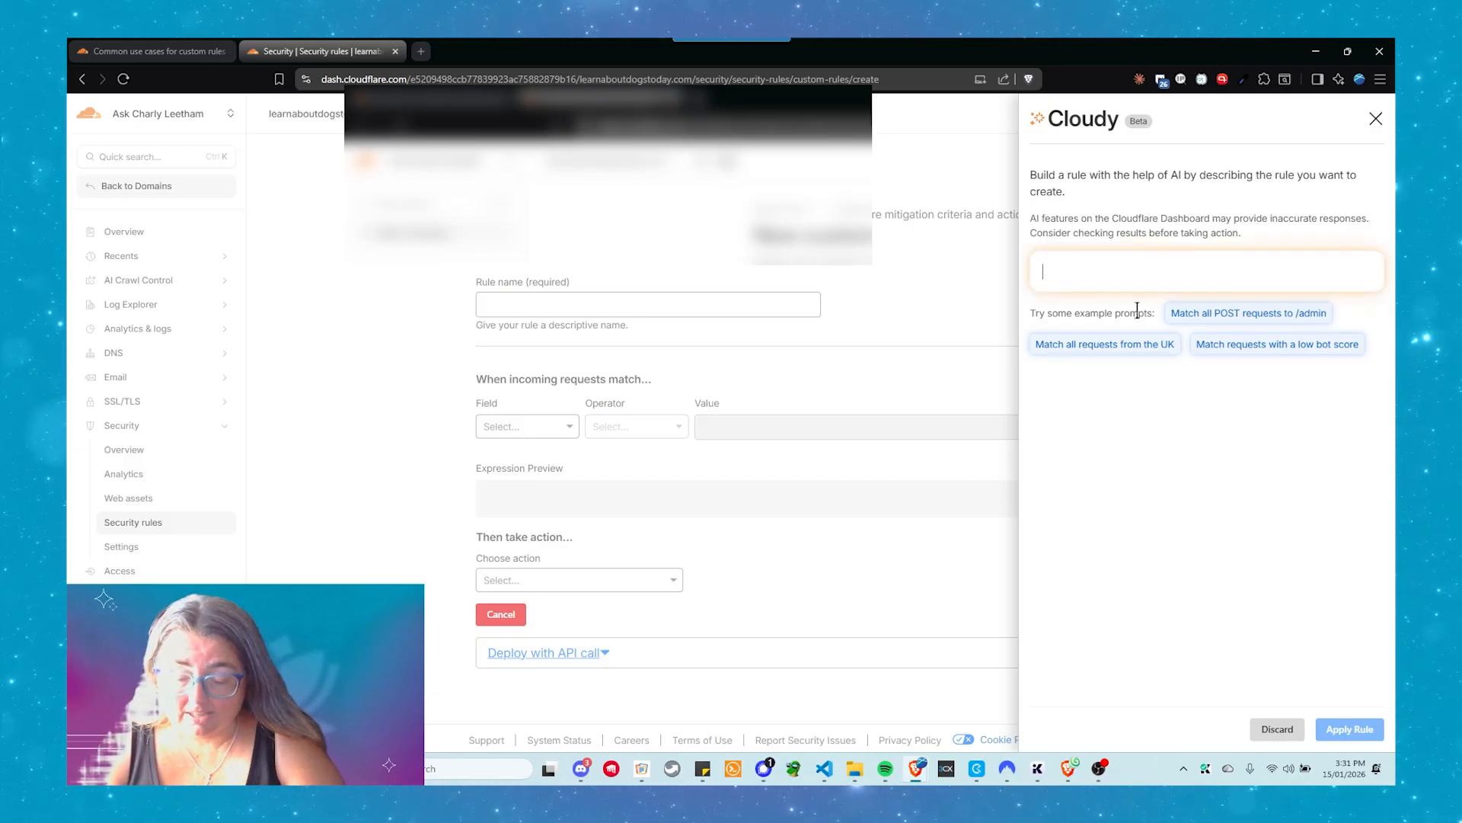
type("Allow")
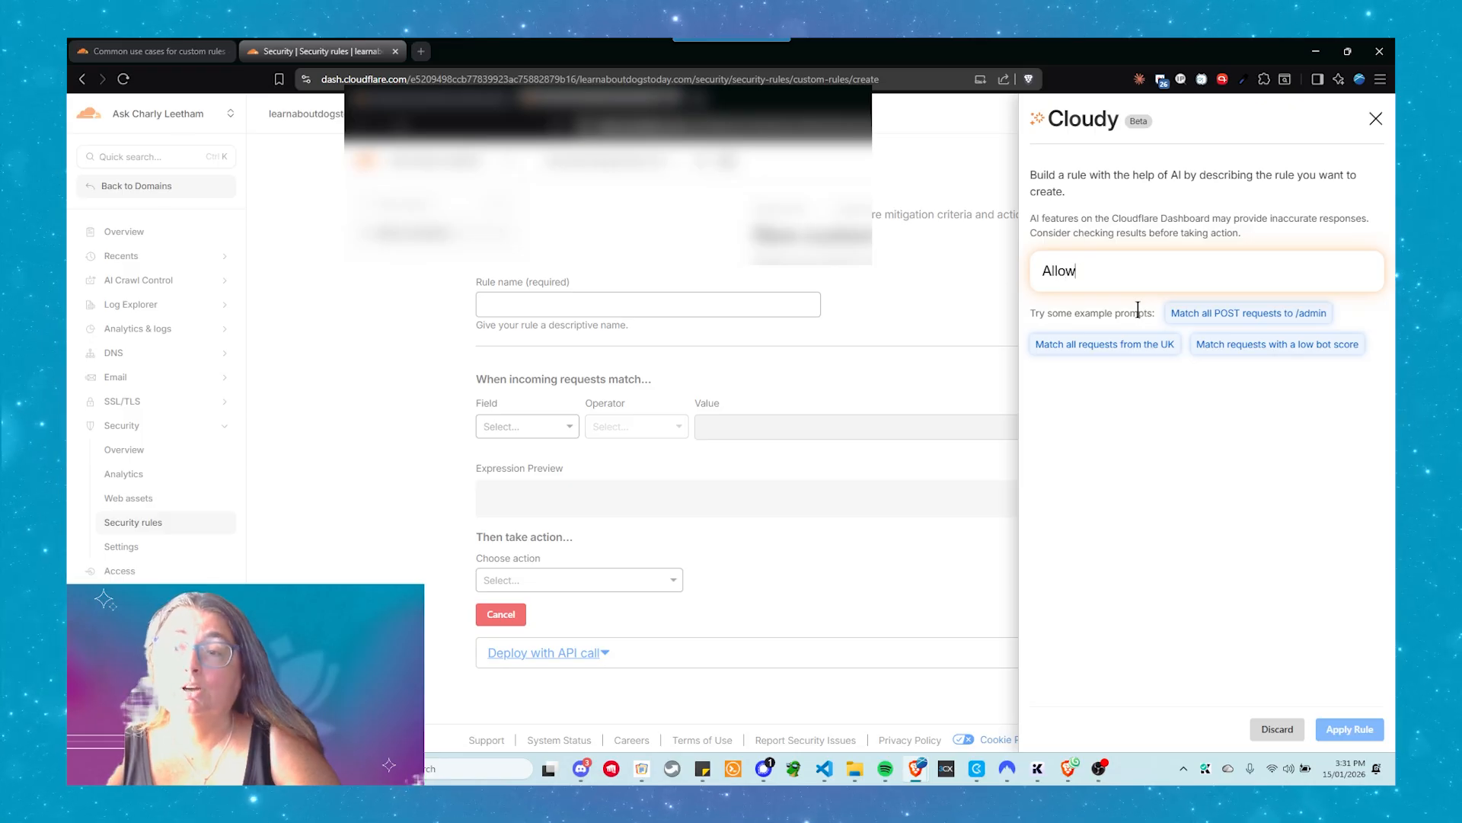
type(" all good bots")
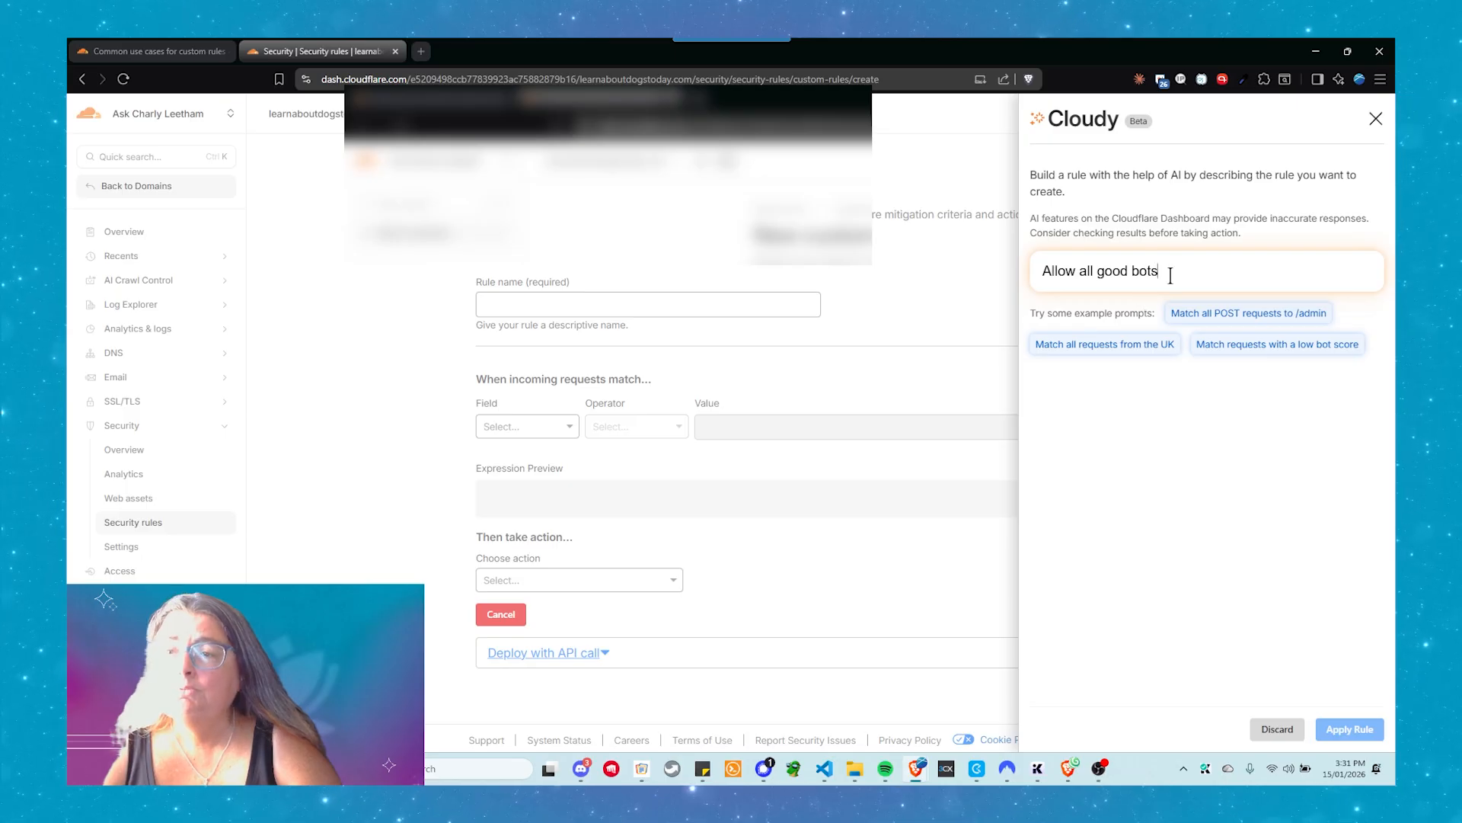
key("Return")
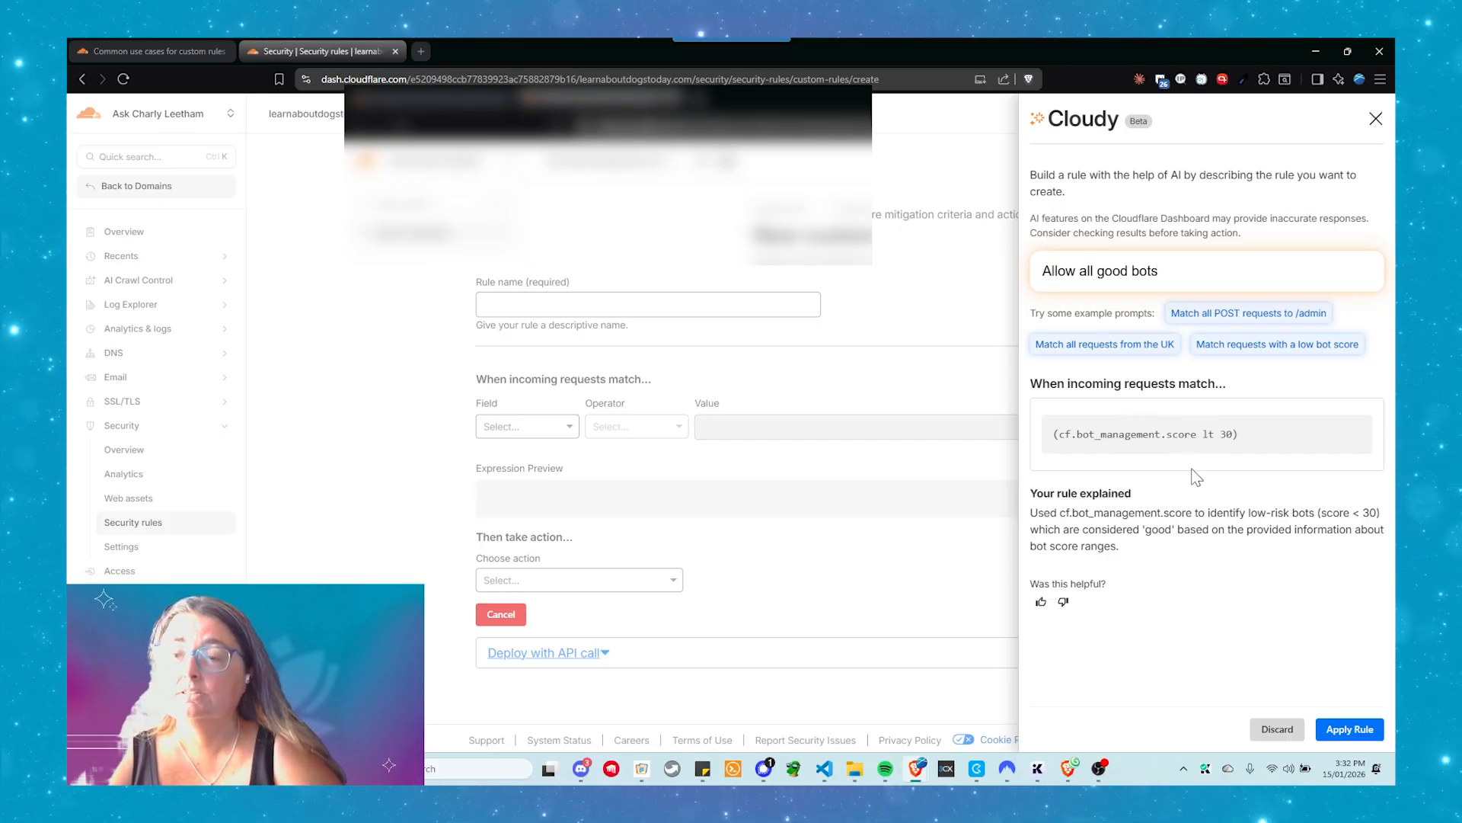
Have the Cloudy assistant generate an expression from the prompt "Allow search bots" and apply it to the rule
double_click(1111, 276)
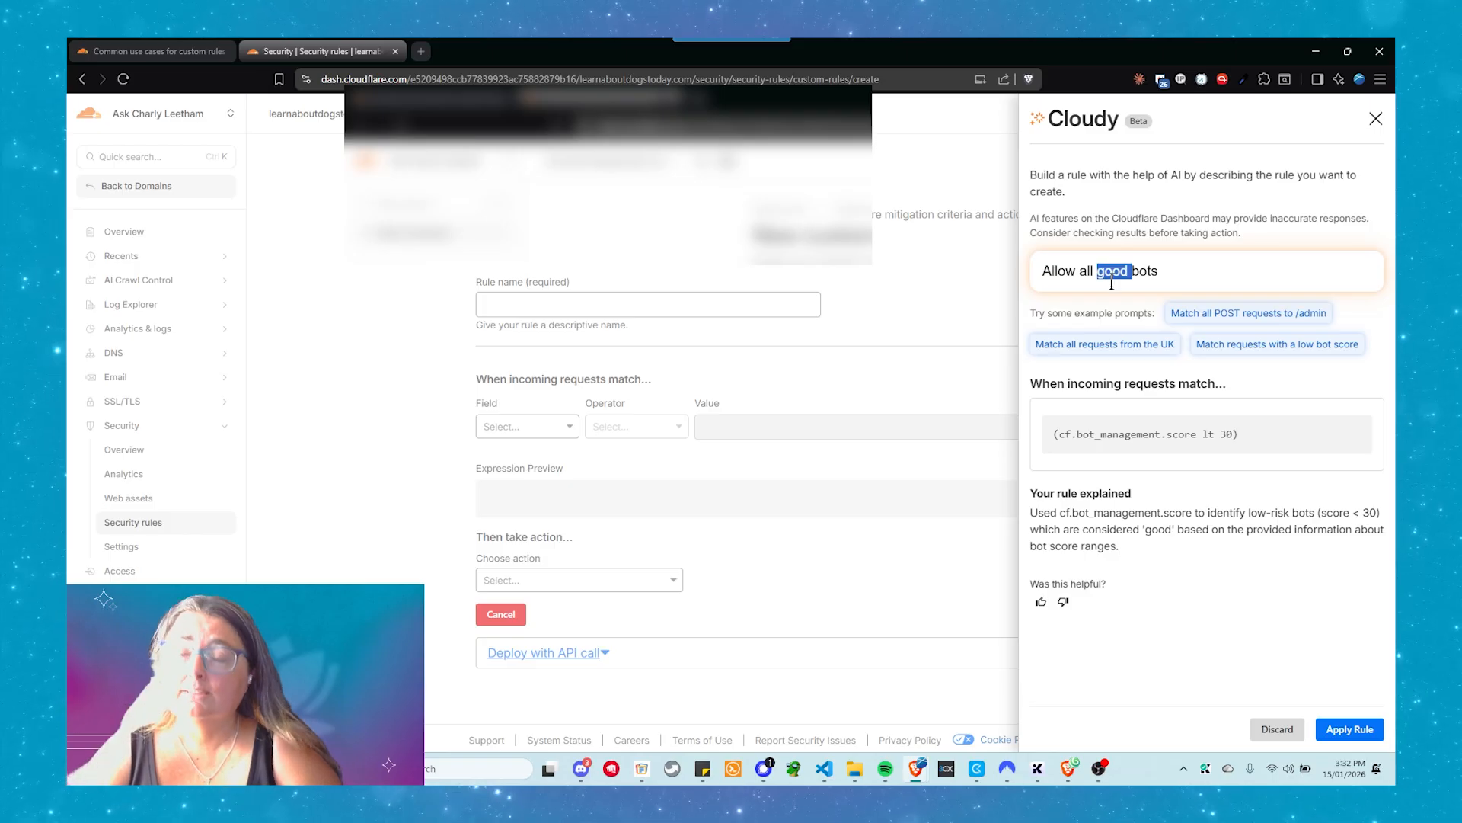
key("BackSpace")
key("BackSpace")
key("BackSpace")
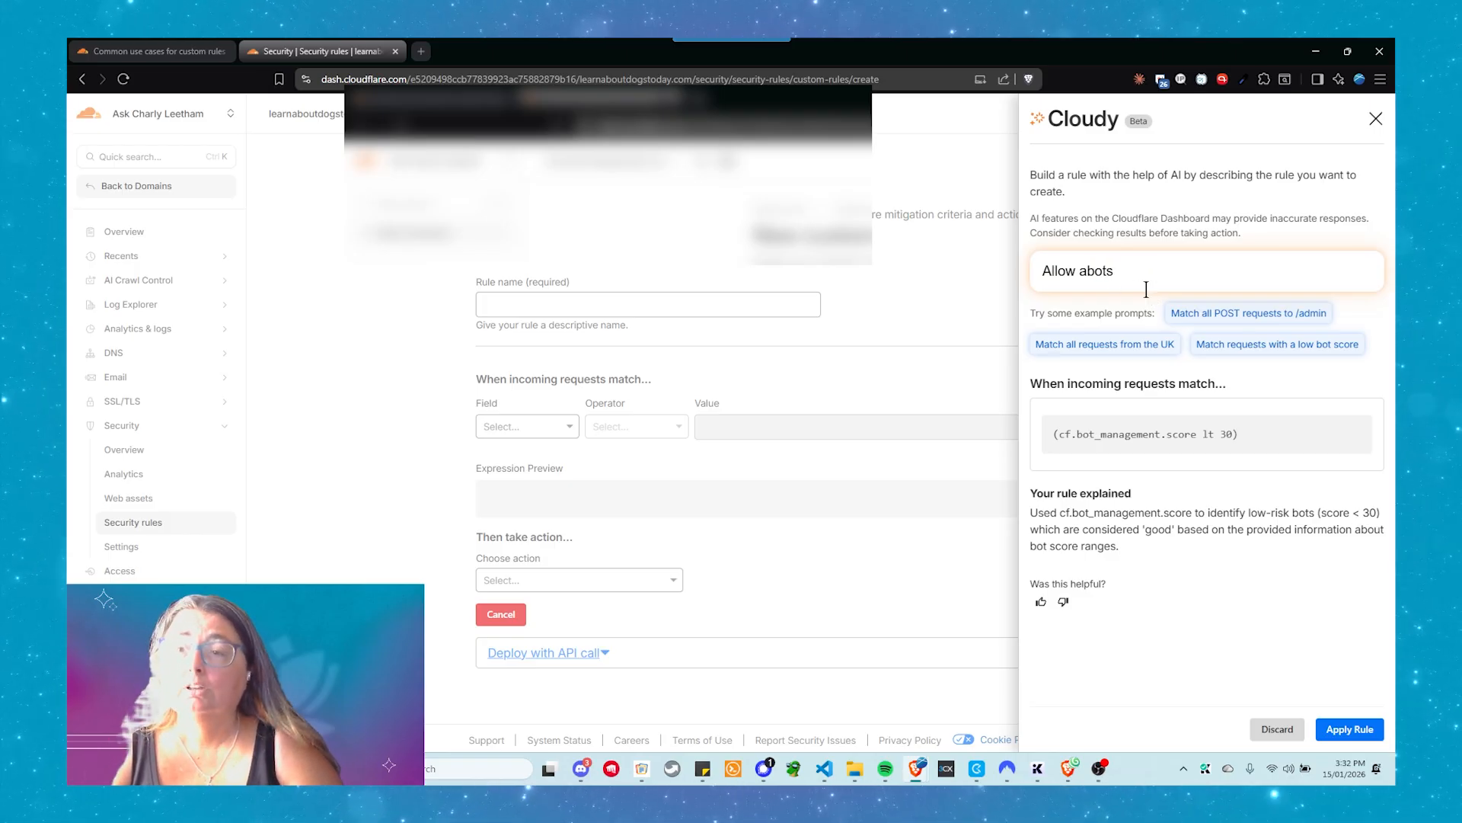
key("BackSpace")
type("search")
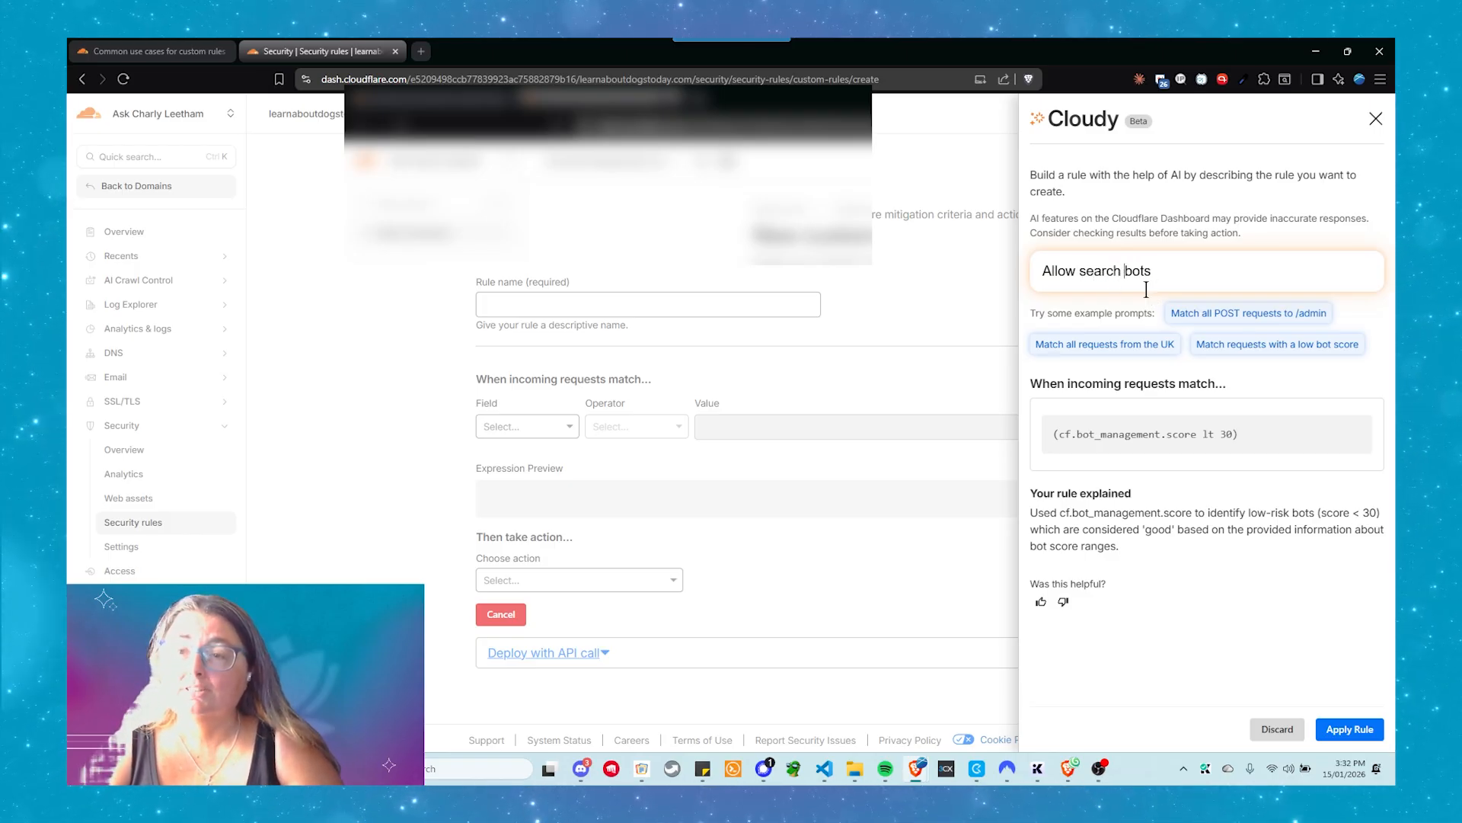
key("Return")
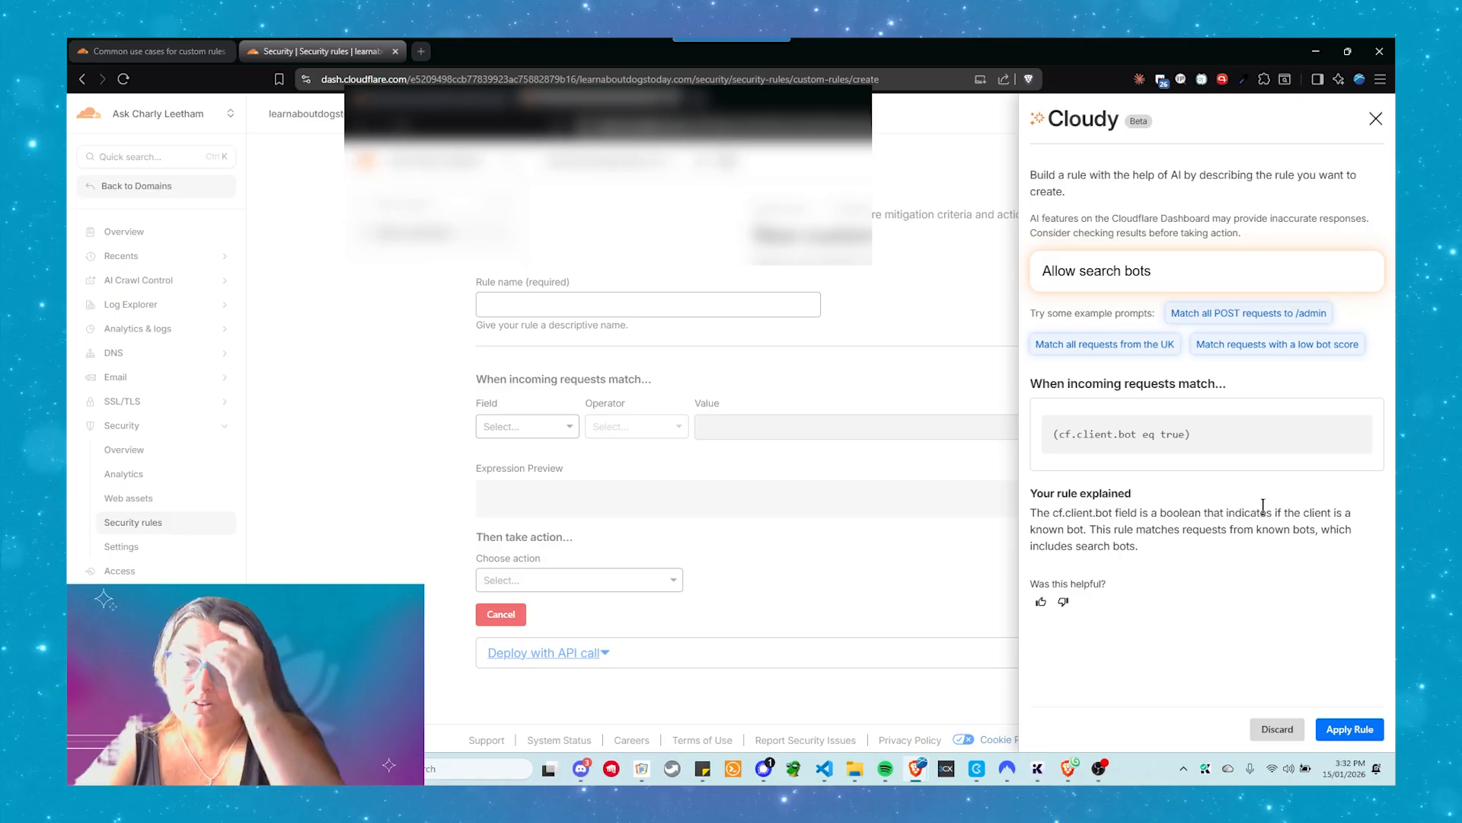
left_click(1346, 729)
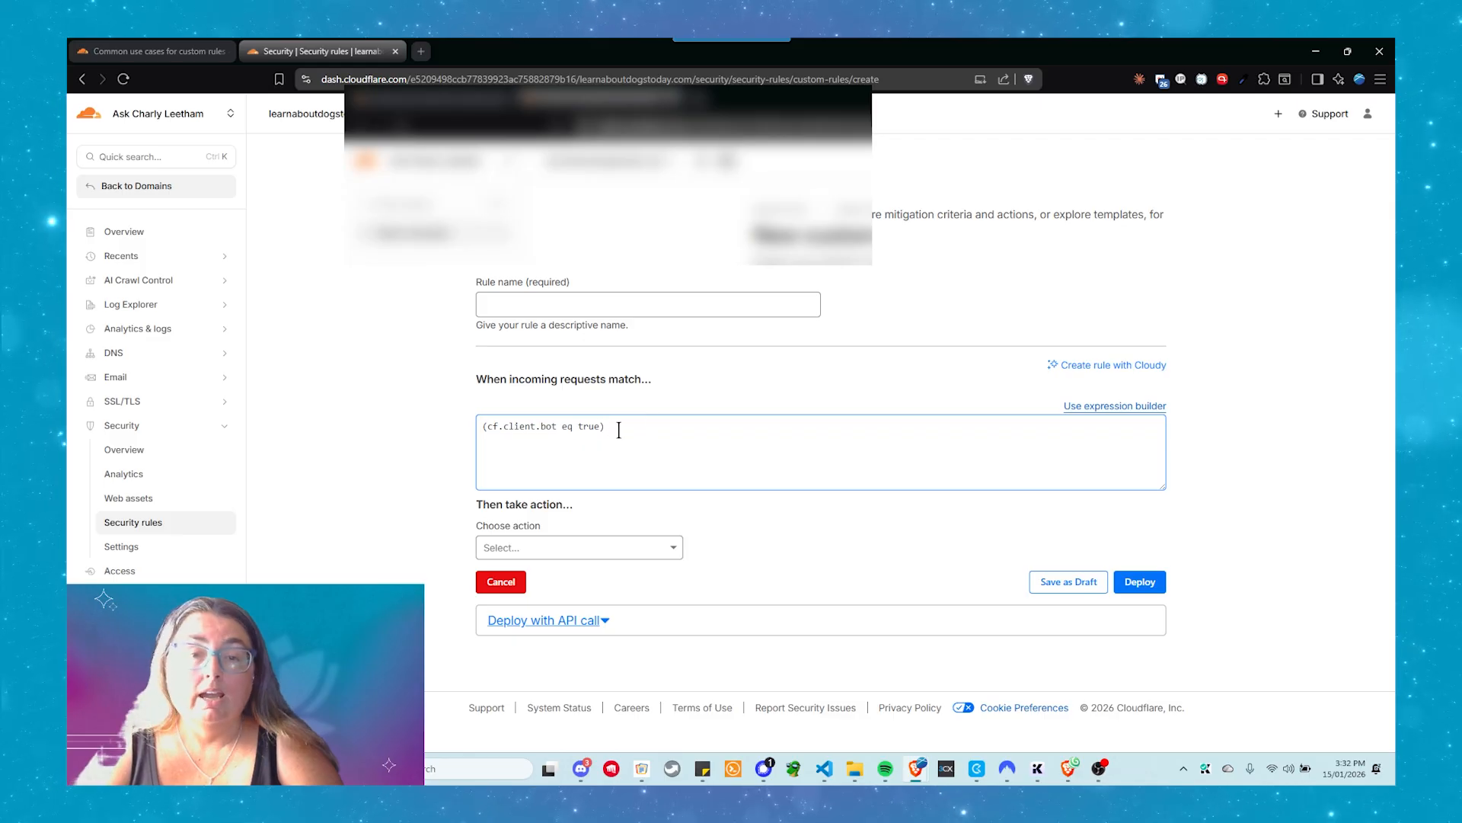
Name the custom rule "Allow Search Bots"
left_click(542, 305)
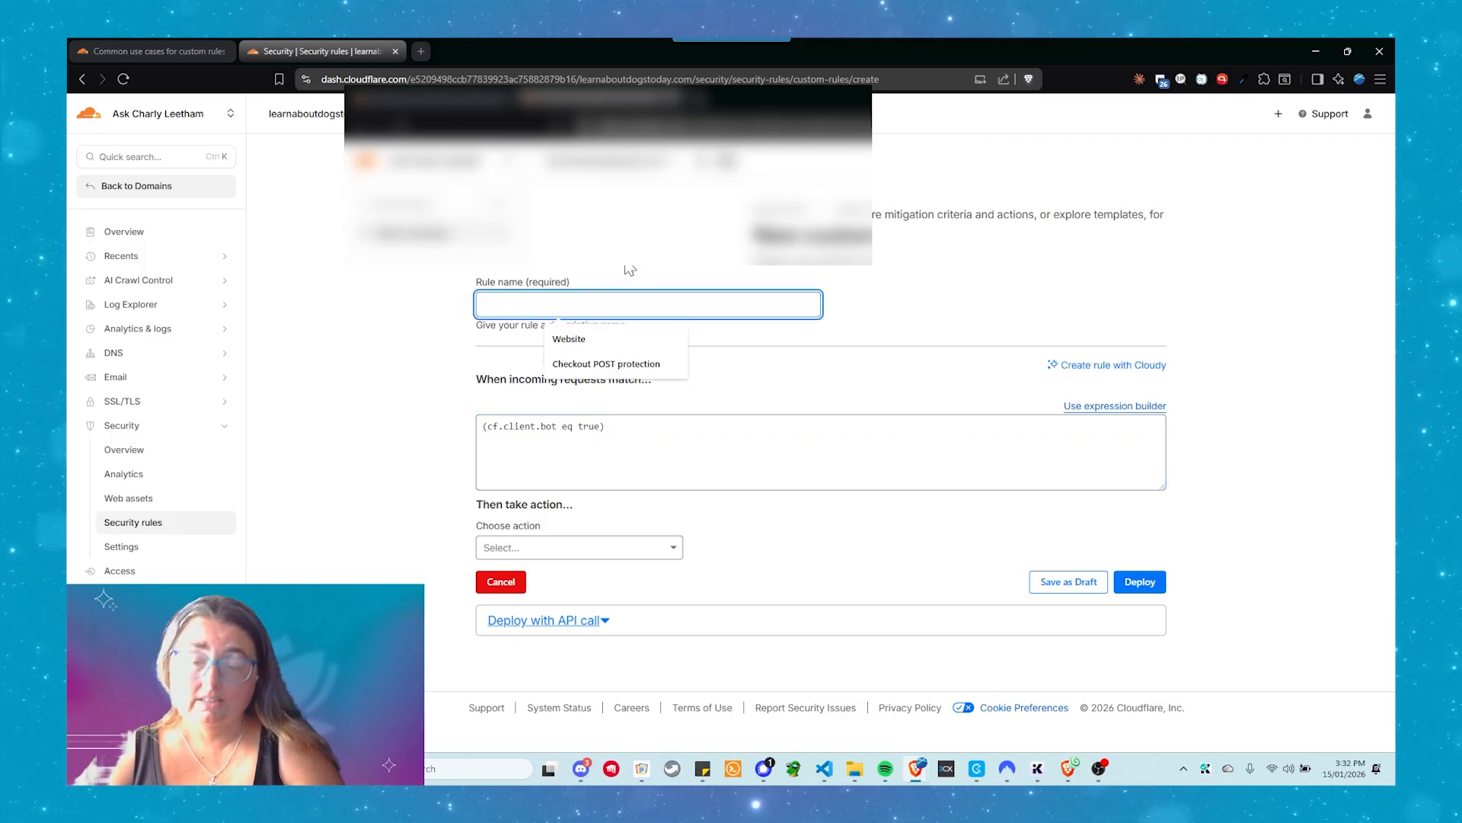
type("Allow Ser")
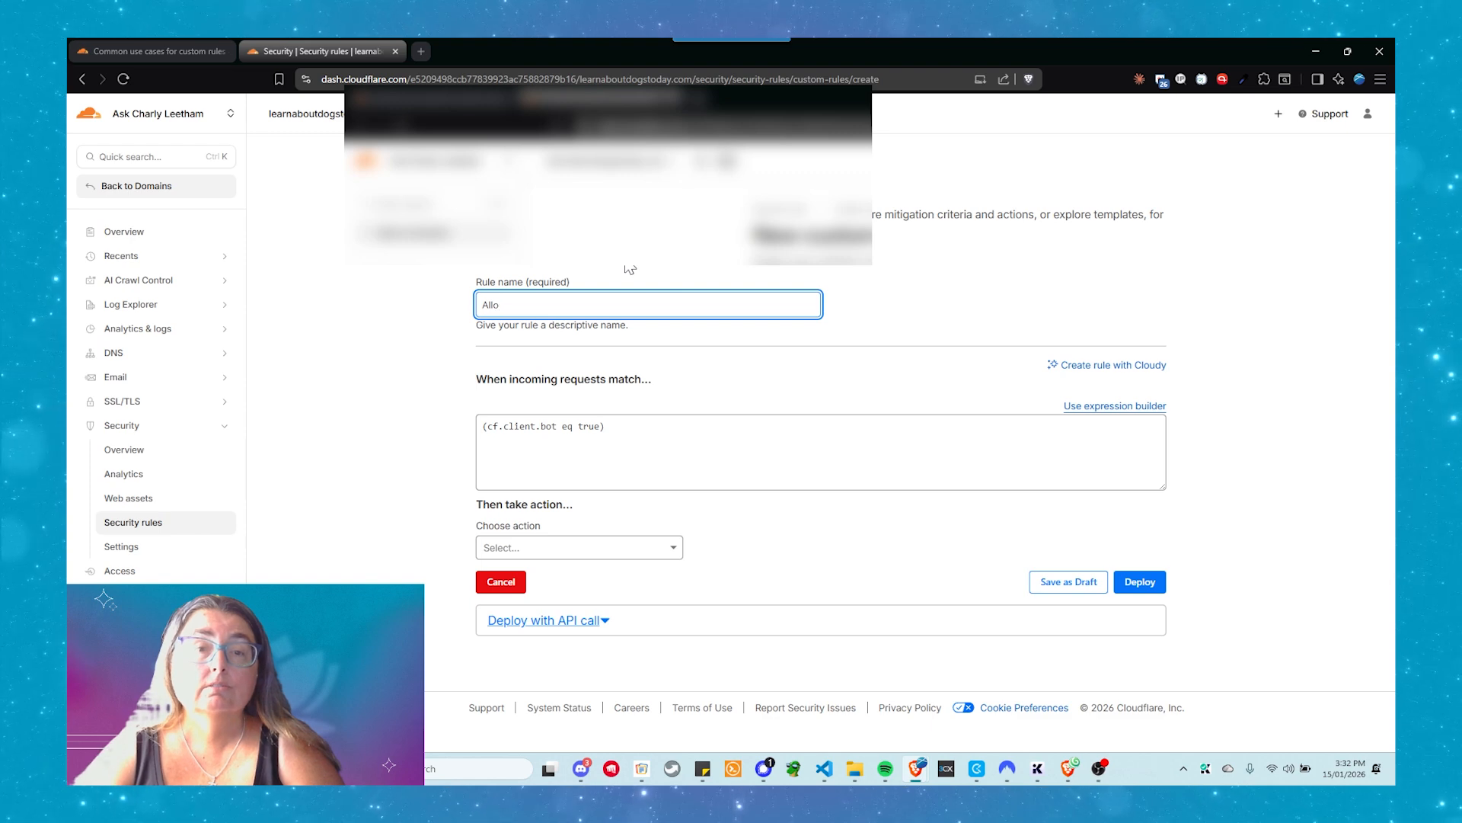
type("ch ")
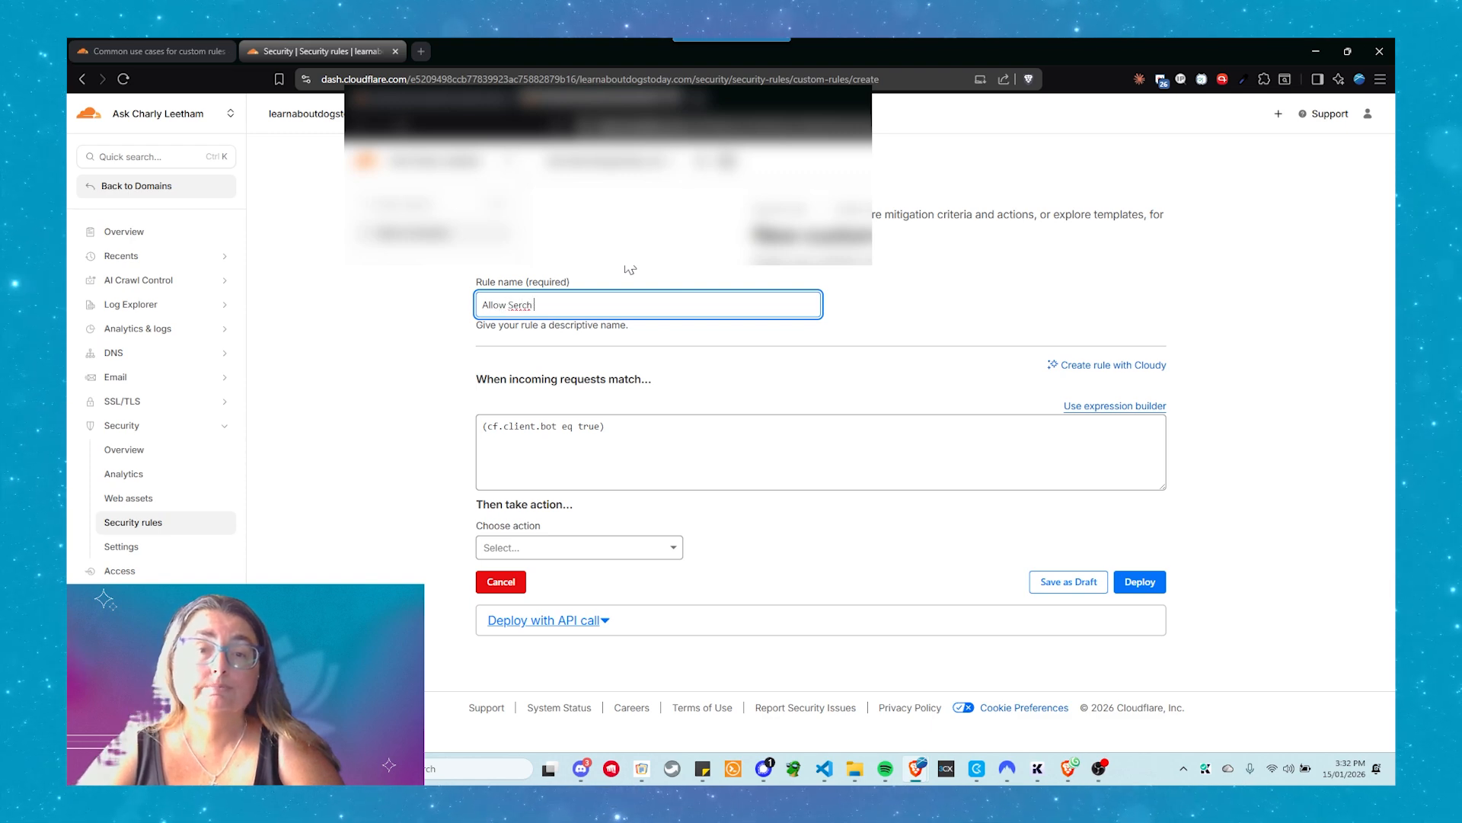
type("Bo")
key("BackSpace")
key("BackSpace")
key("BackSpace")
key("BackSpace")
key("BackSpace")
key("BackSpace")
type("a")
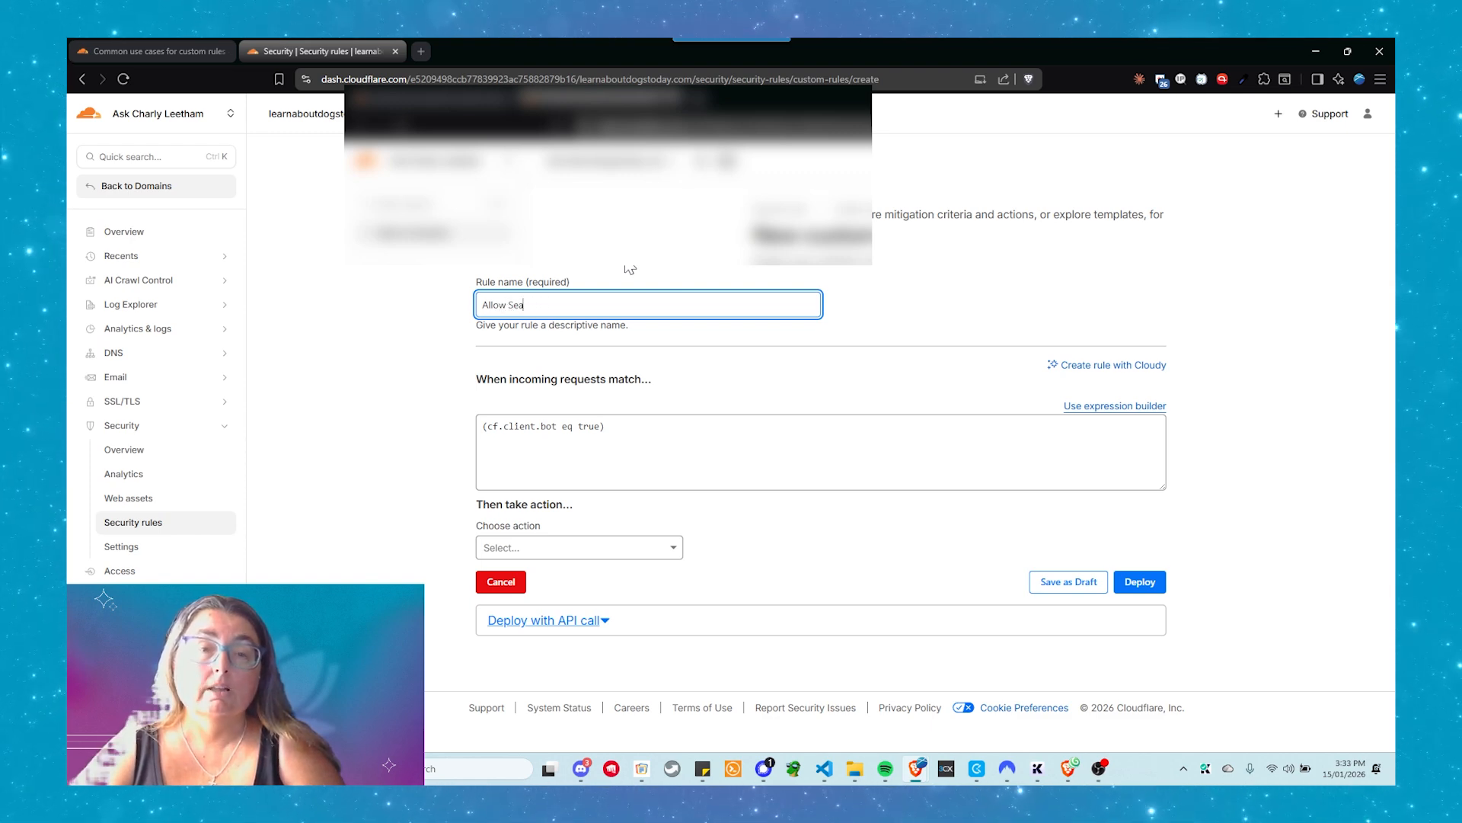
type("rch Bots")
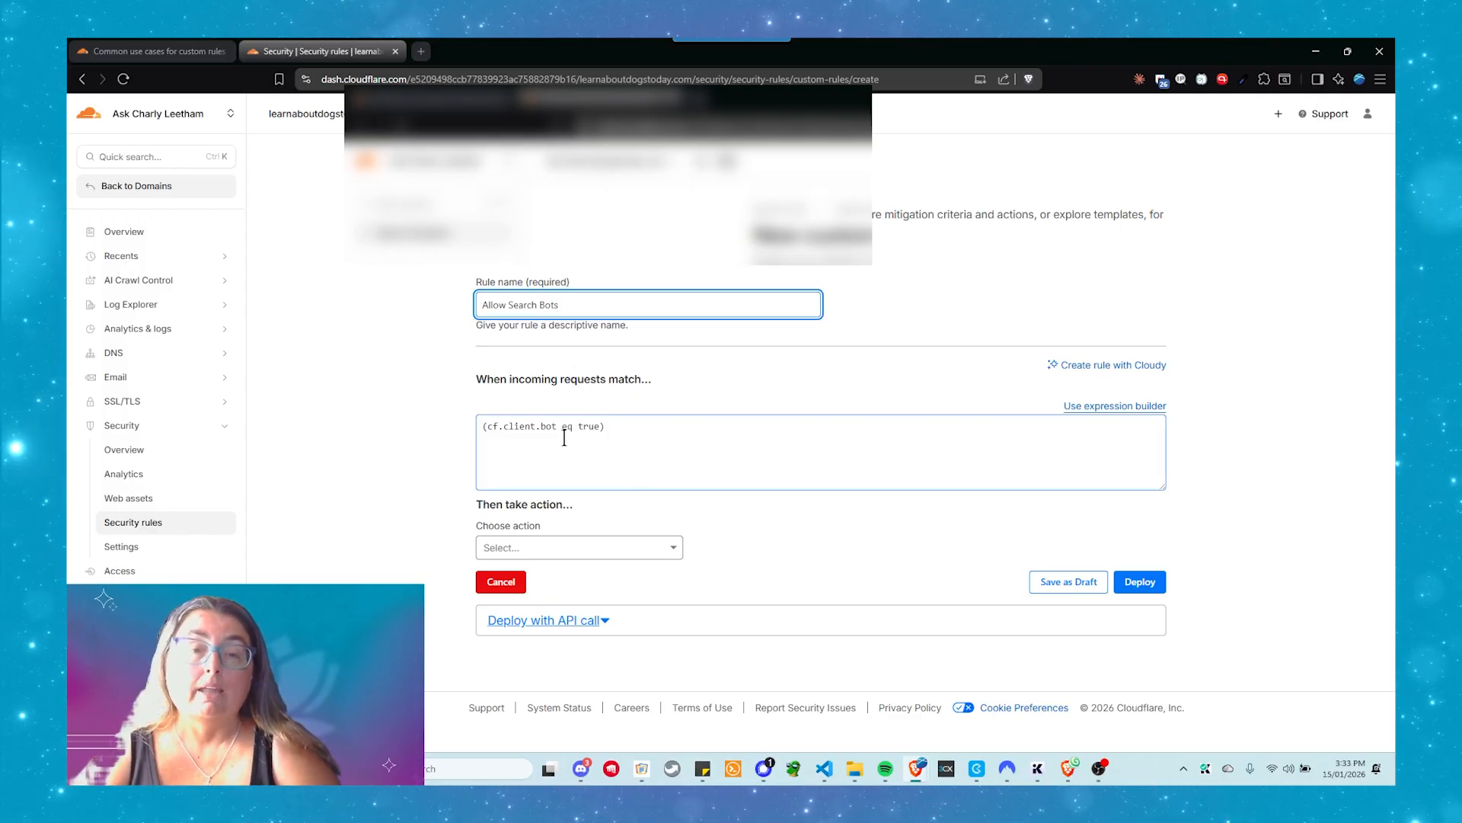
Set the rule's action to Skip for all remaining custom rules and try to deploy the rule
left_click(531, 550)
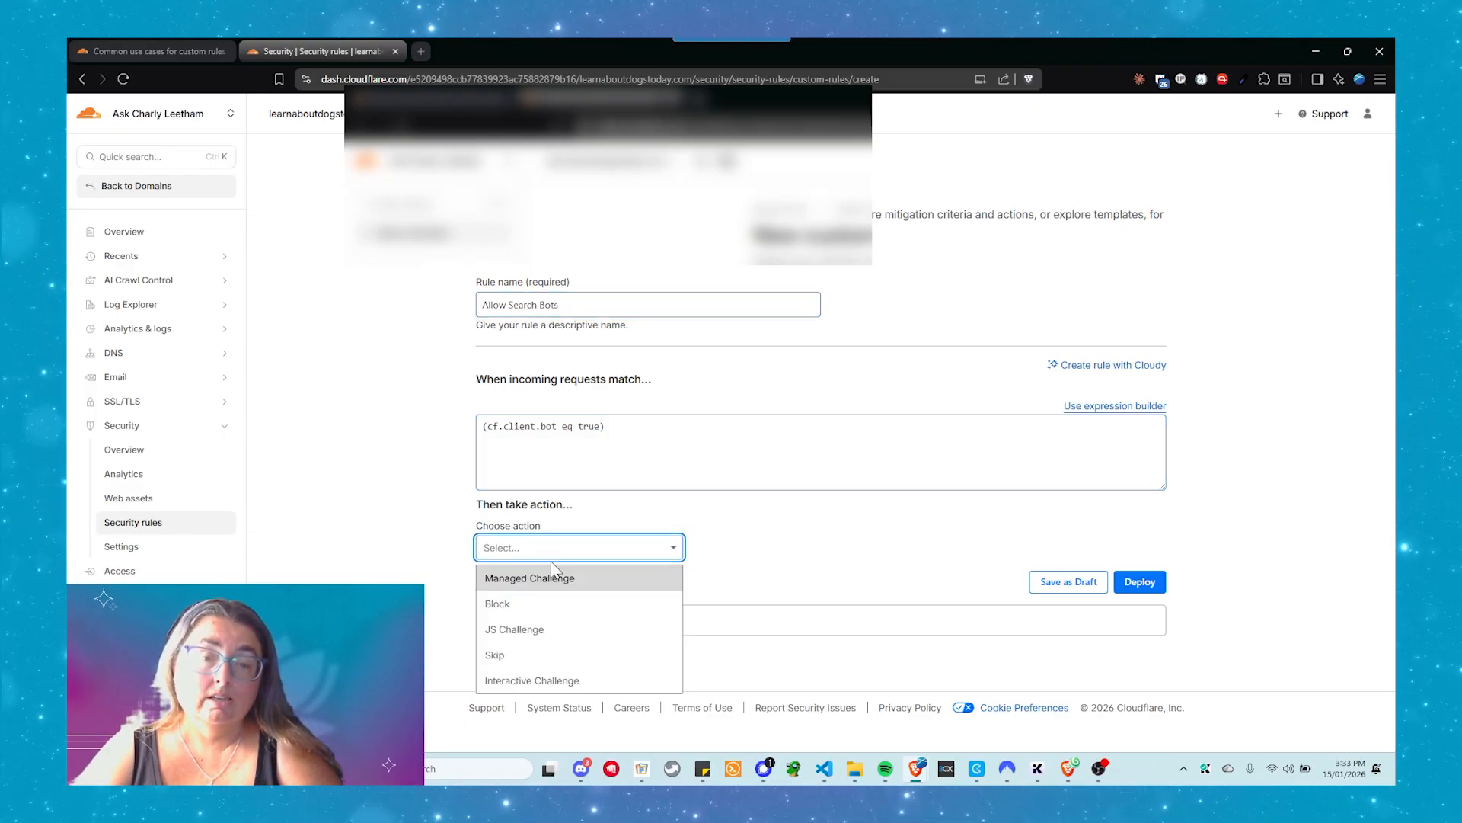
left_click(531, 658)
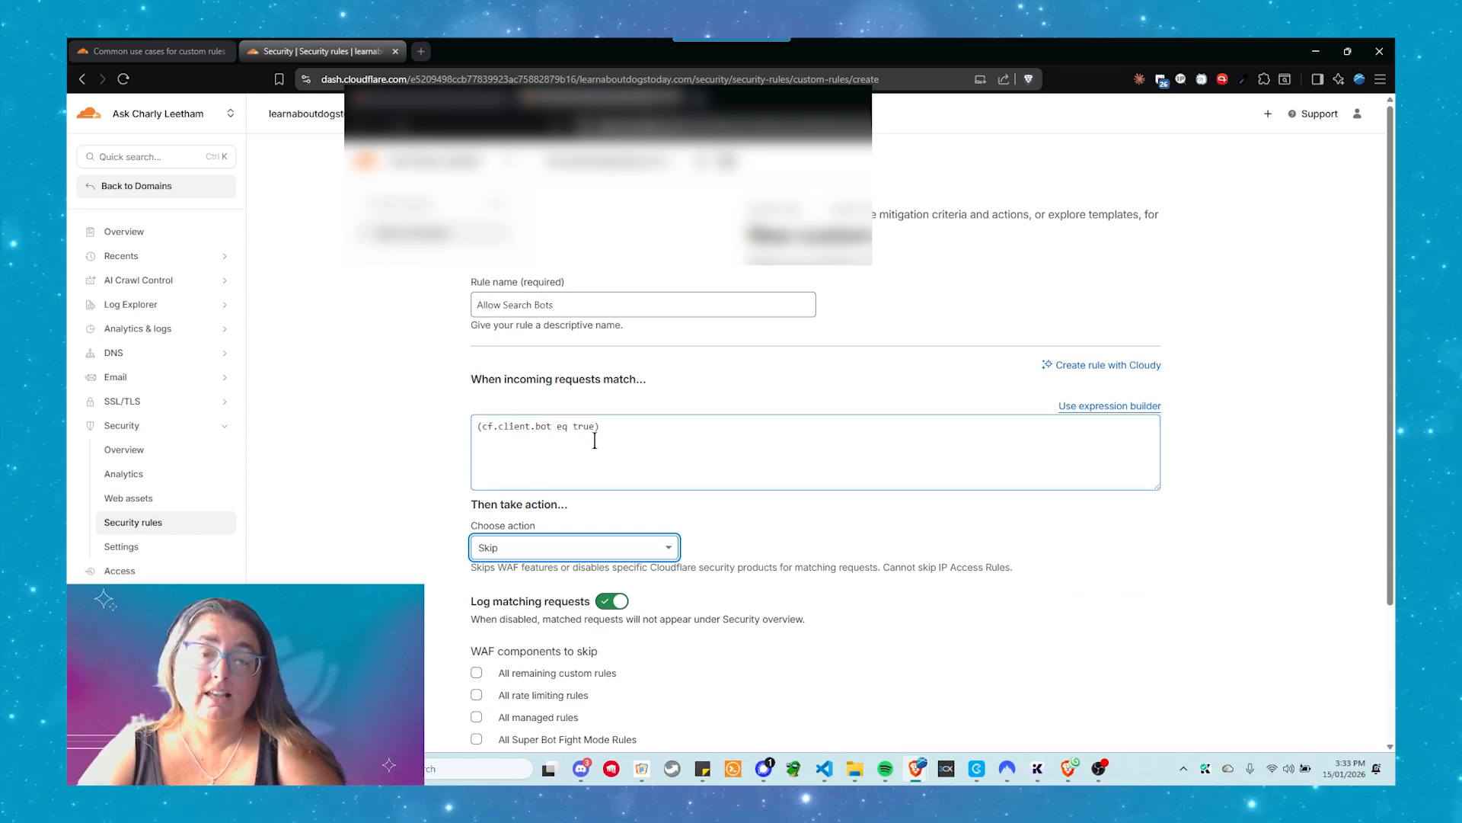
scroll(620, 442, "down", 2)
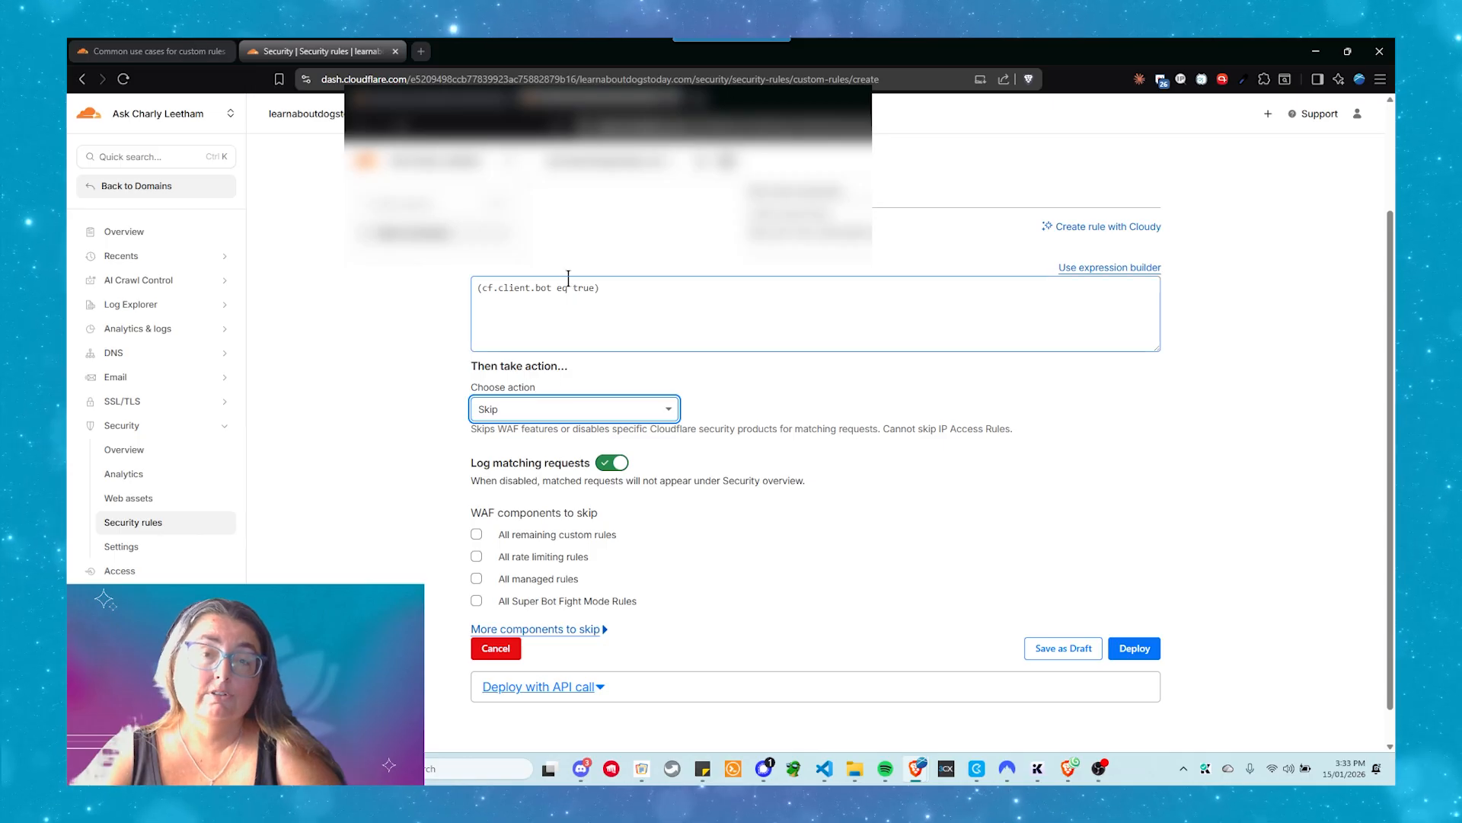
left_click(477, 535)
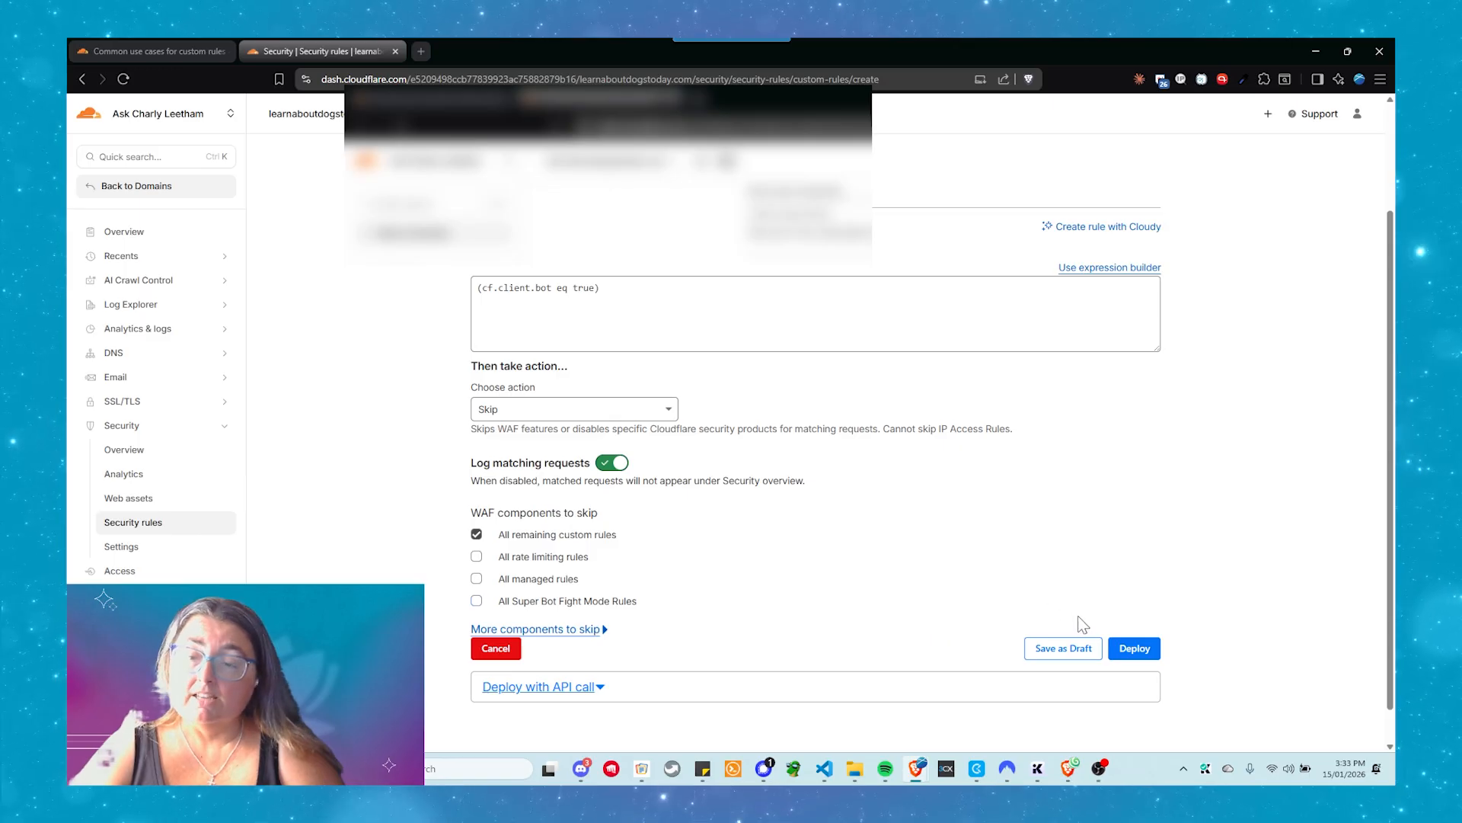
left_click(1135, 649)
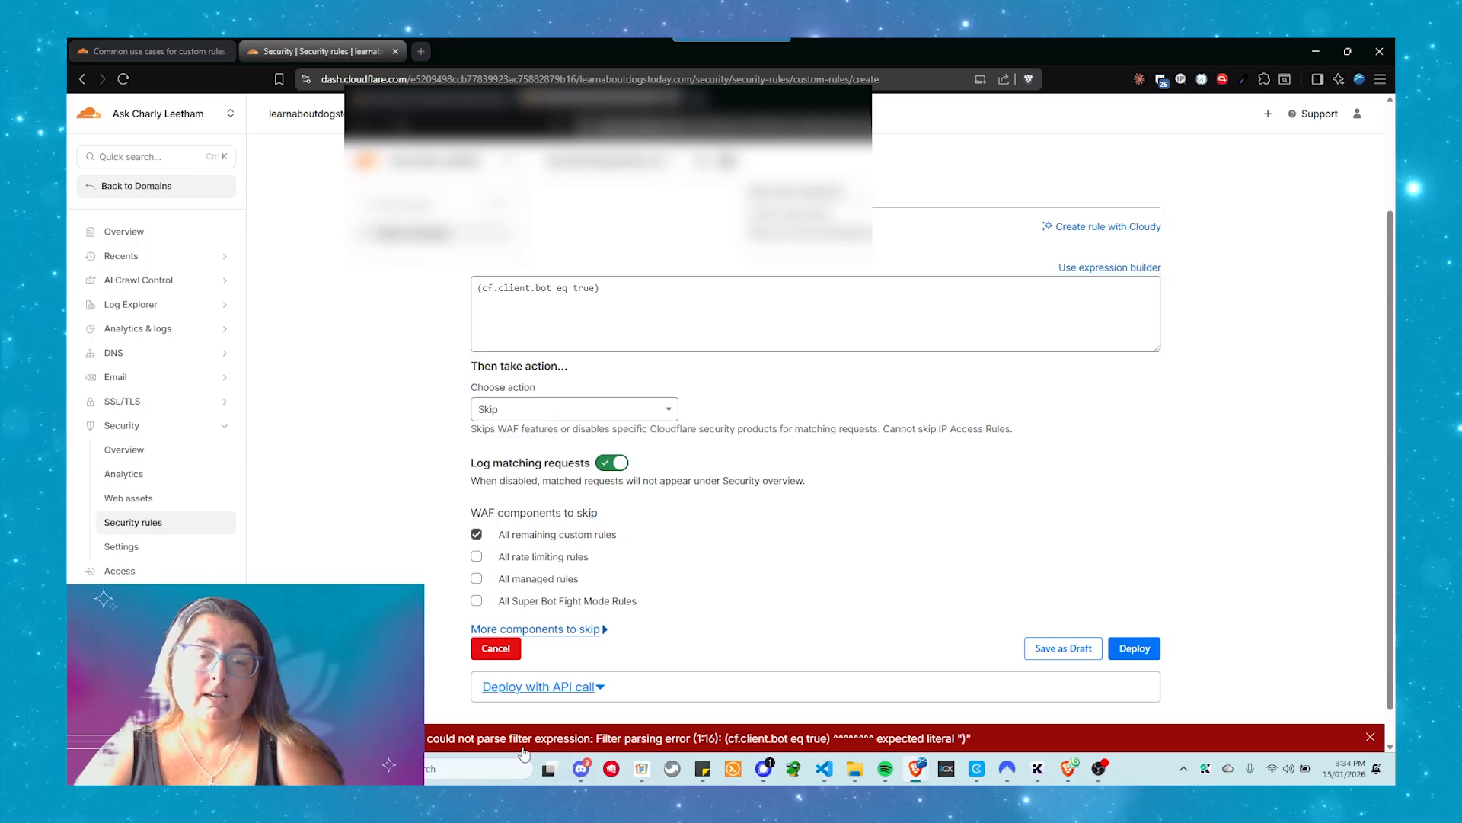
Examine the rule's match expression, especially its client.bot field
left_click_drag(602, 288, 469, 280)
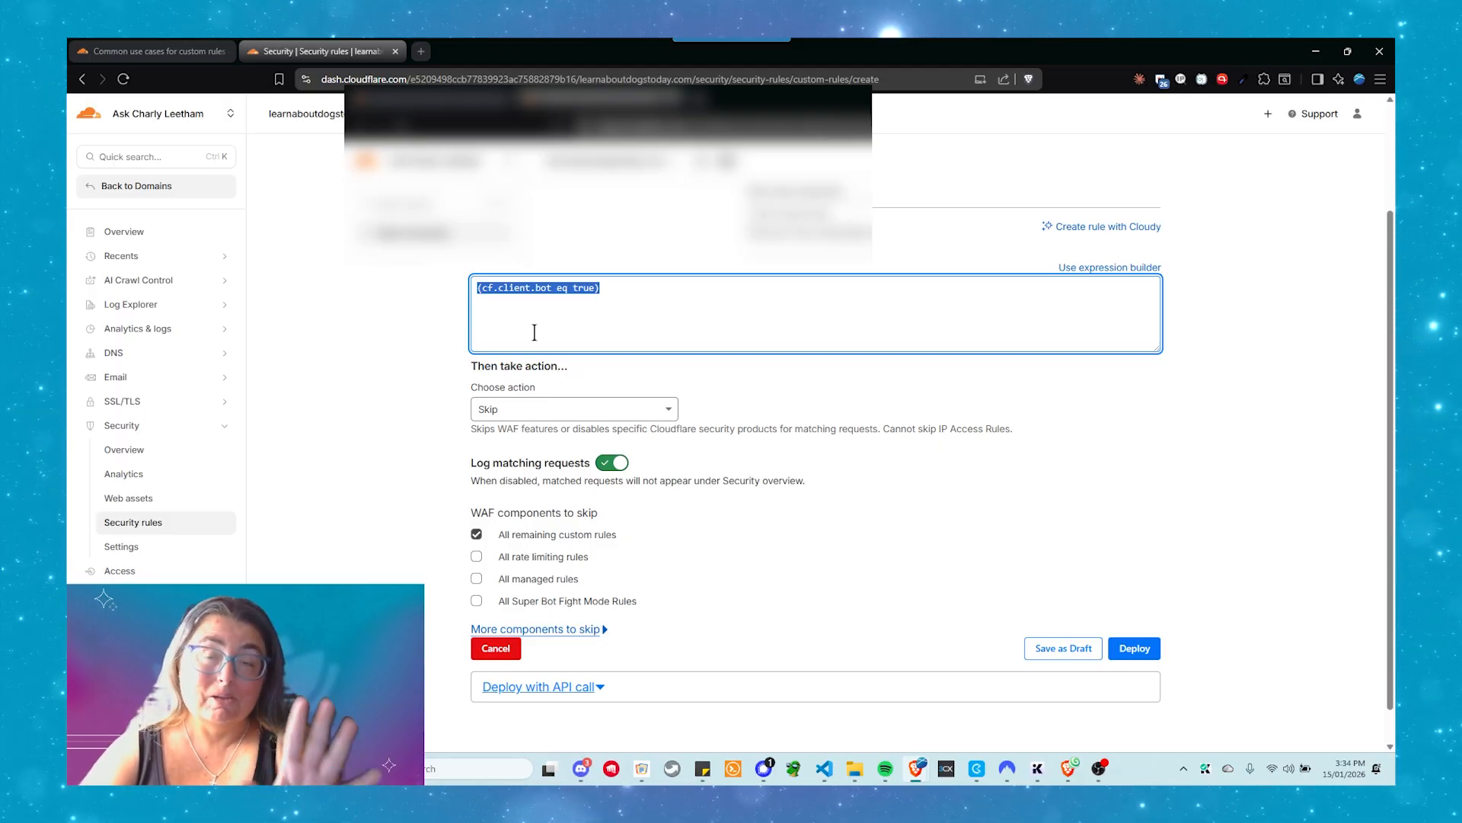
left_click(500, 294)
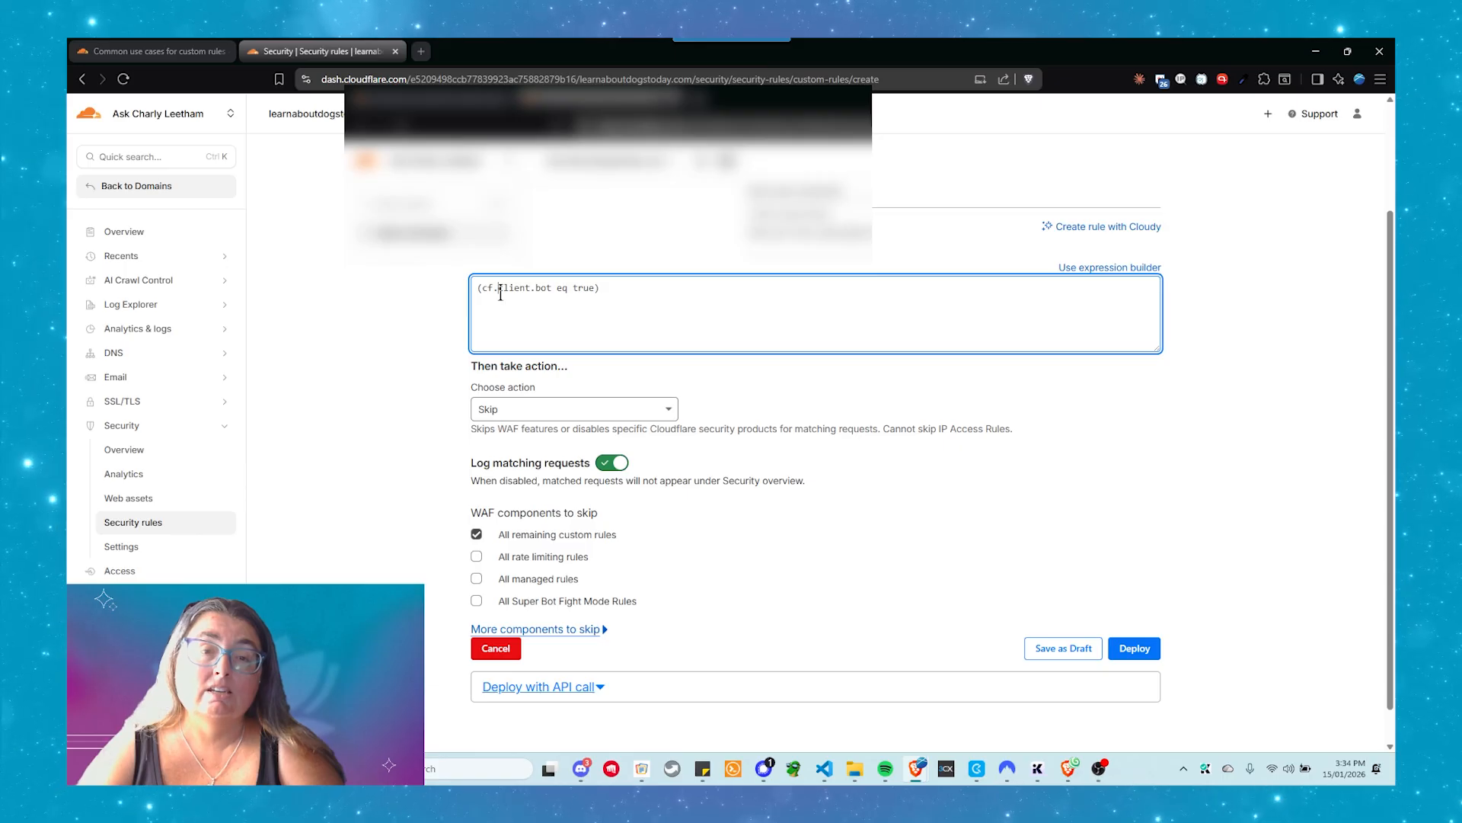
left_click_drag(519, 295, 553, 299)
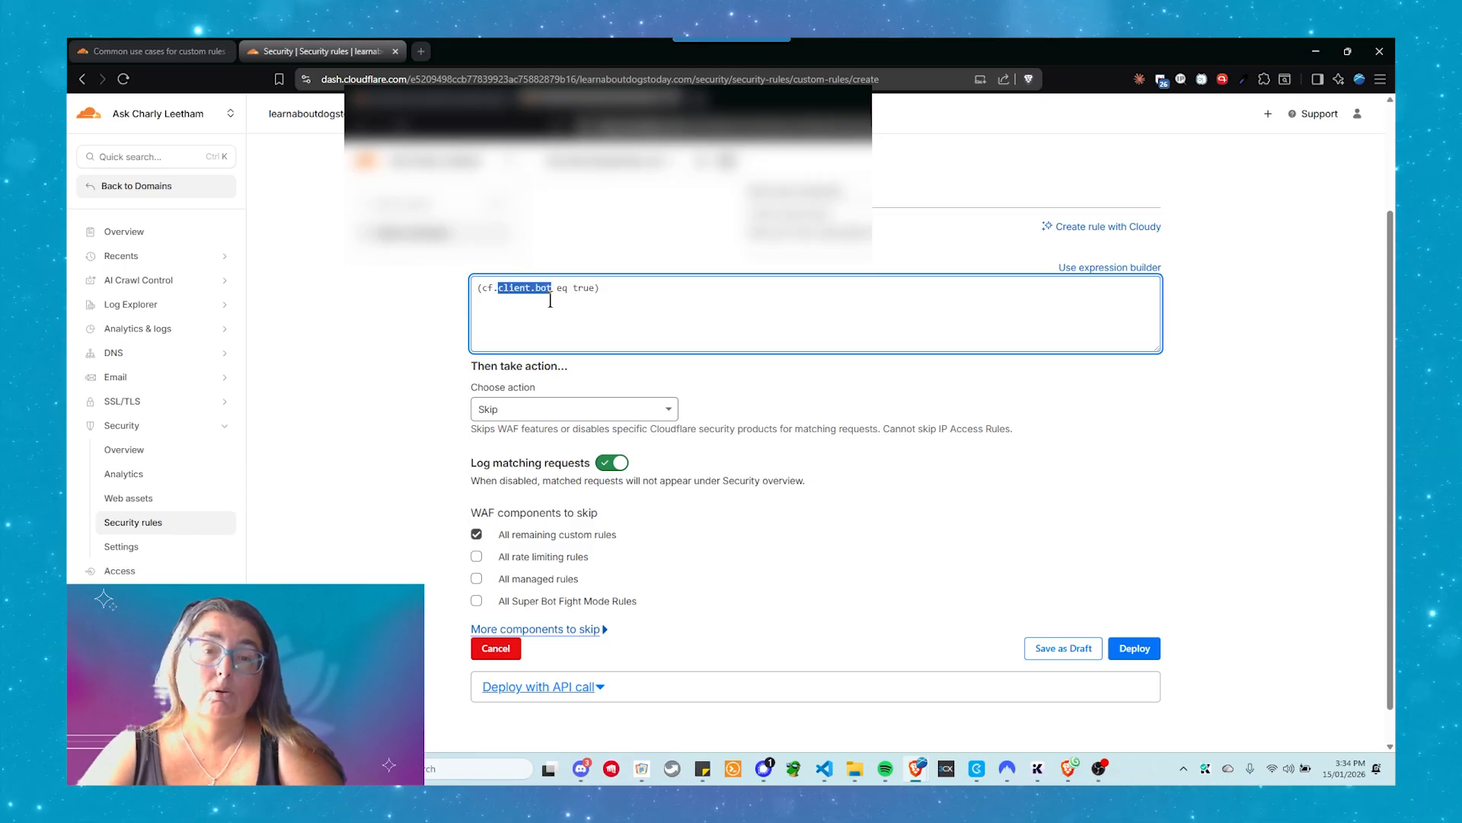
left_click(1197, 257)
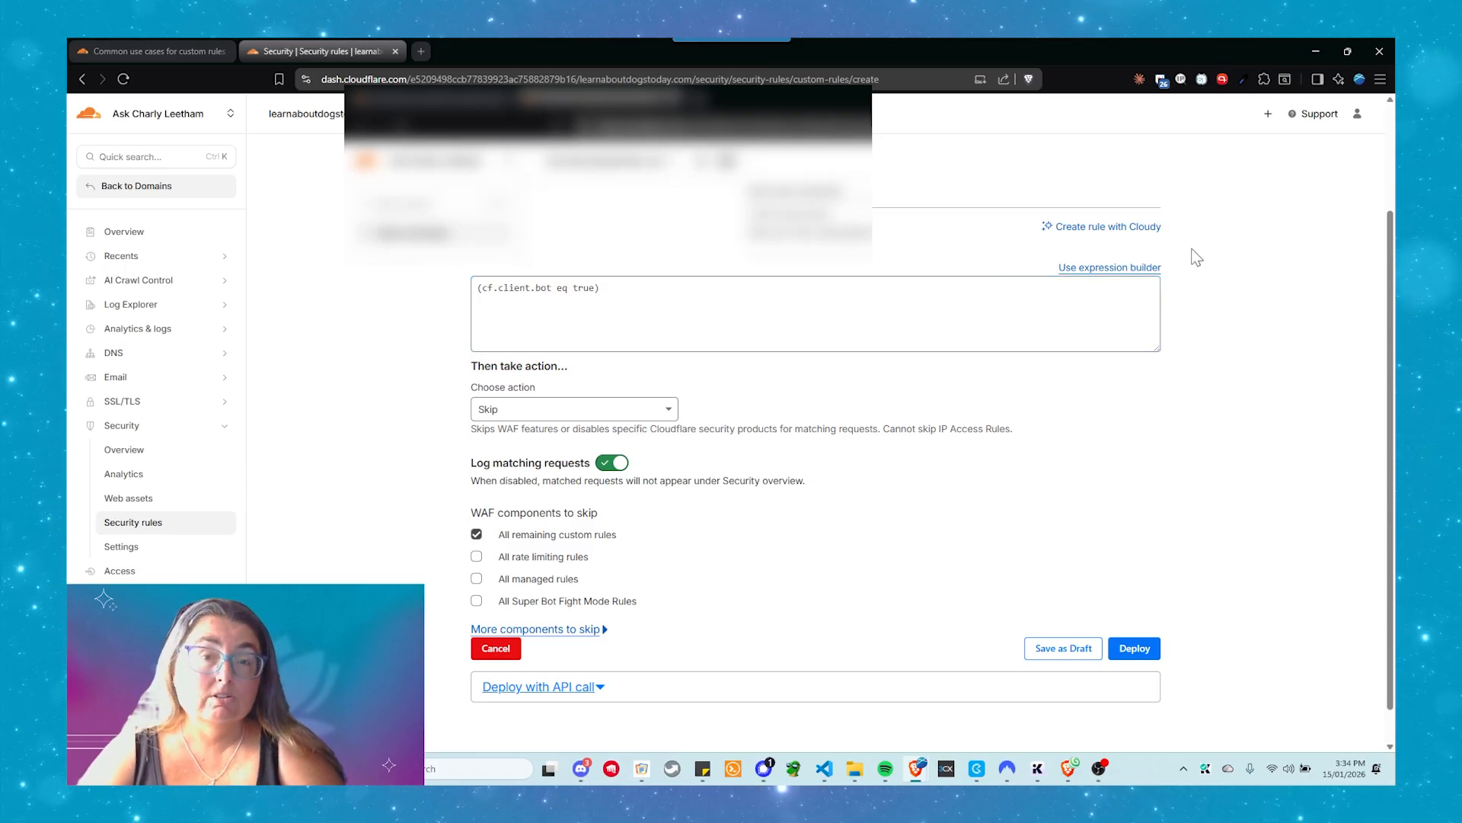
Switch the match condition to the expression builder, discarding the current Cloudy-generated expression
left_click(1108, 268)
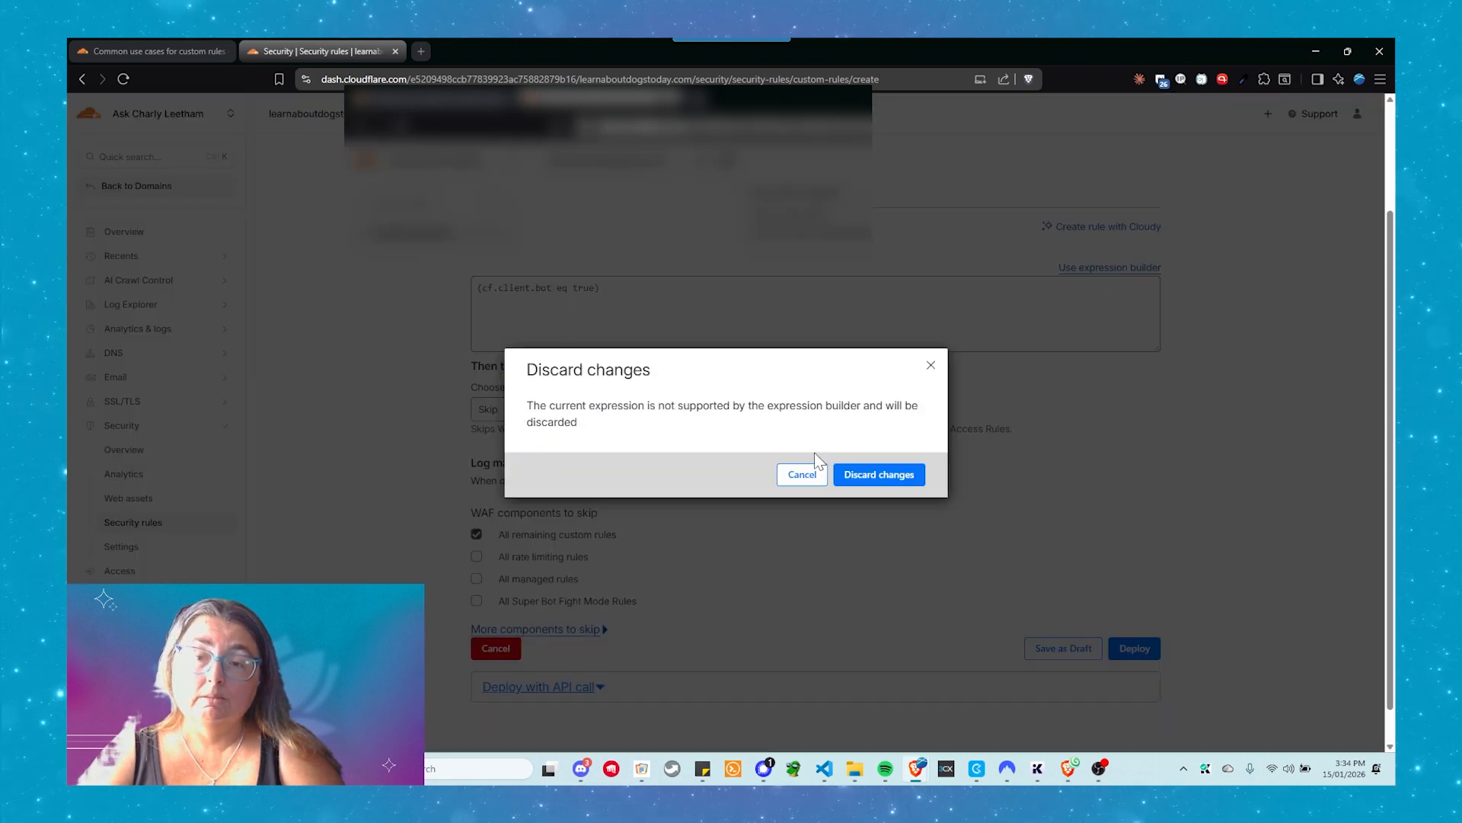
left_click(805, 475)
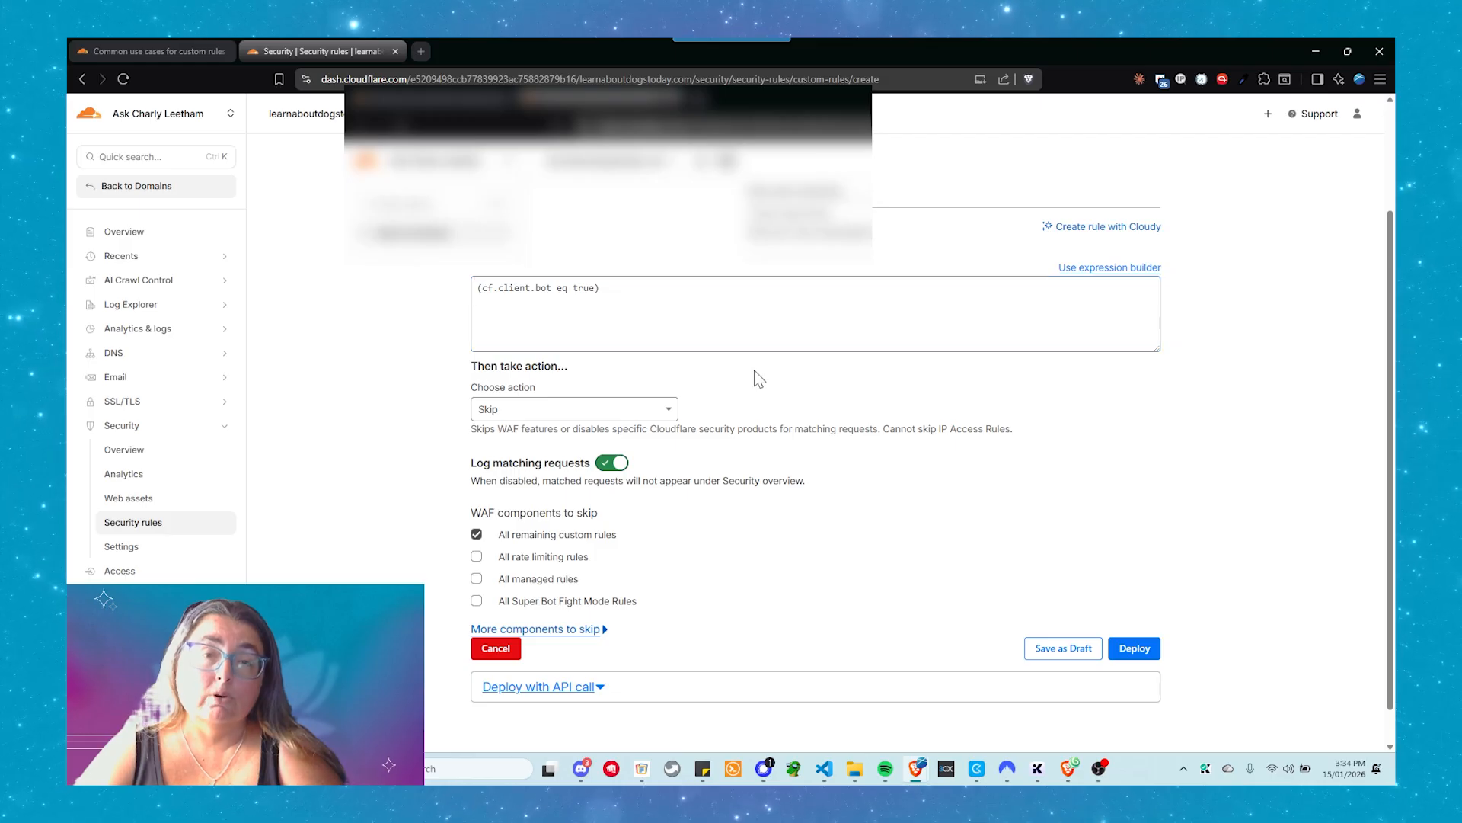
left_click(1102, 269)
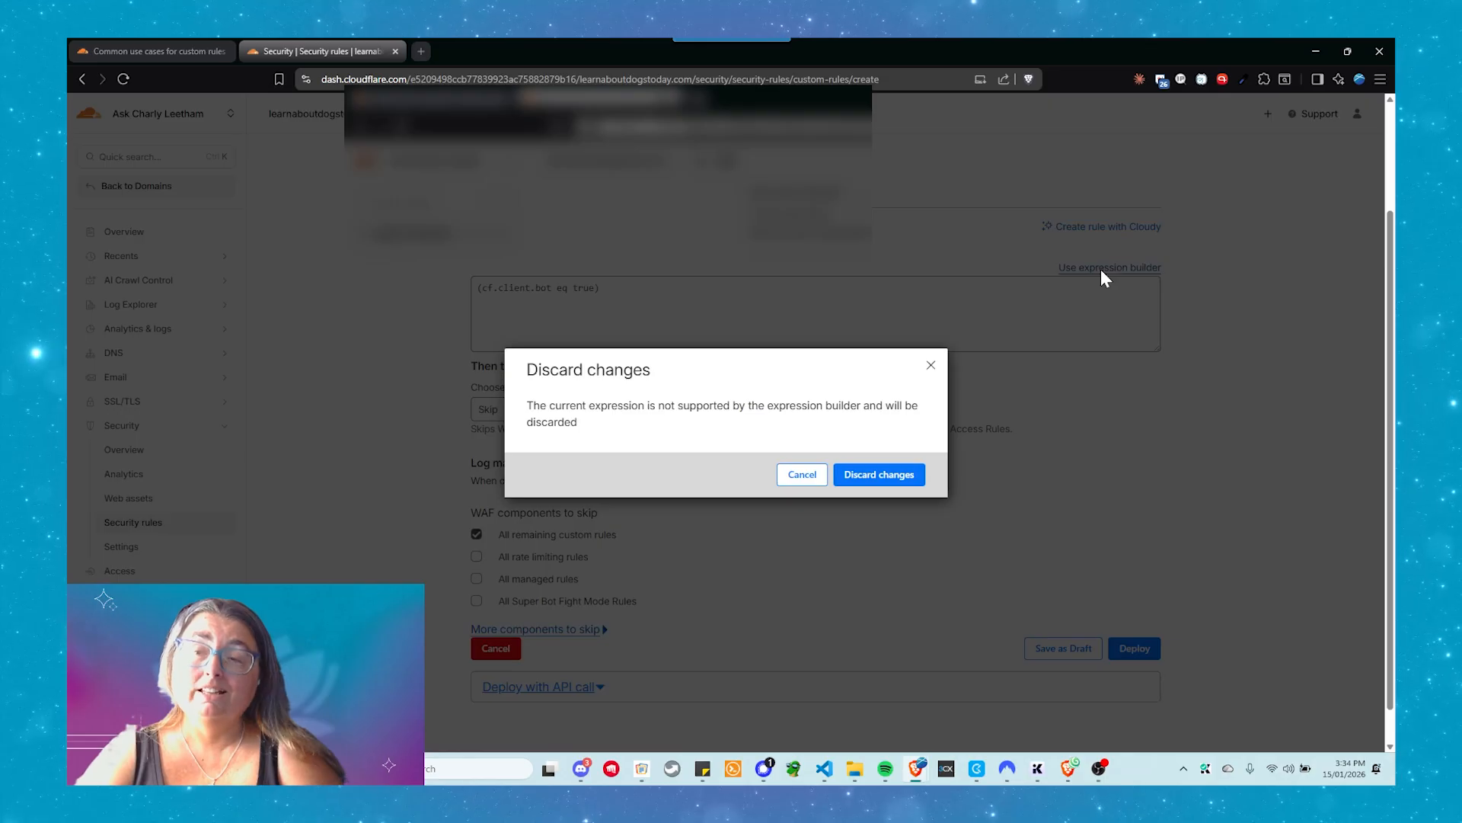
left_click(881, 475)
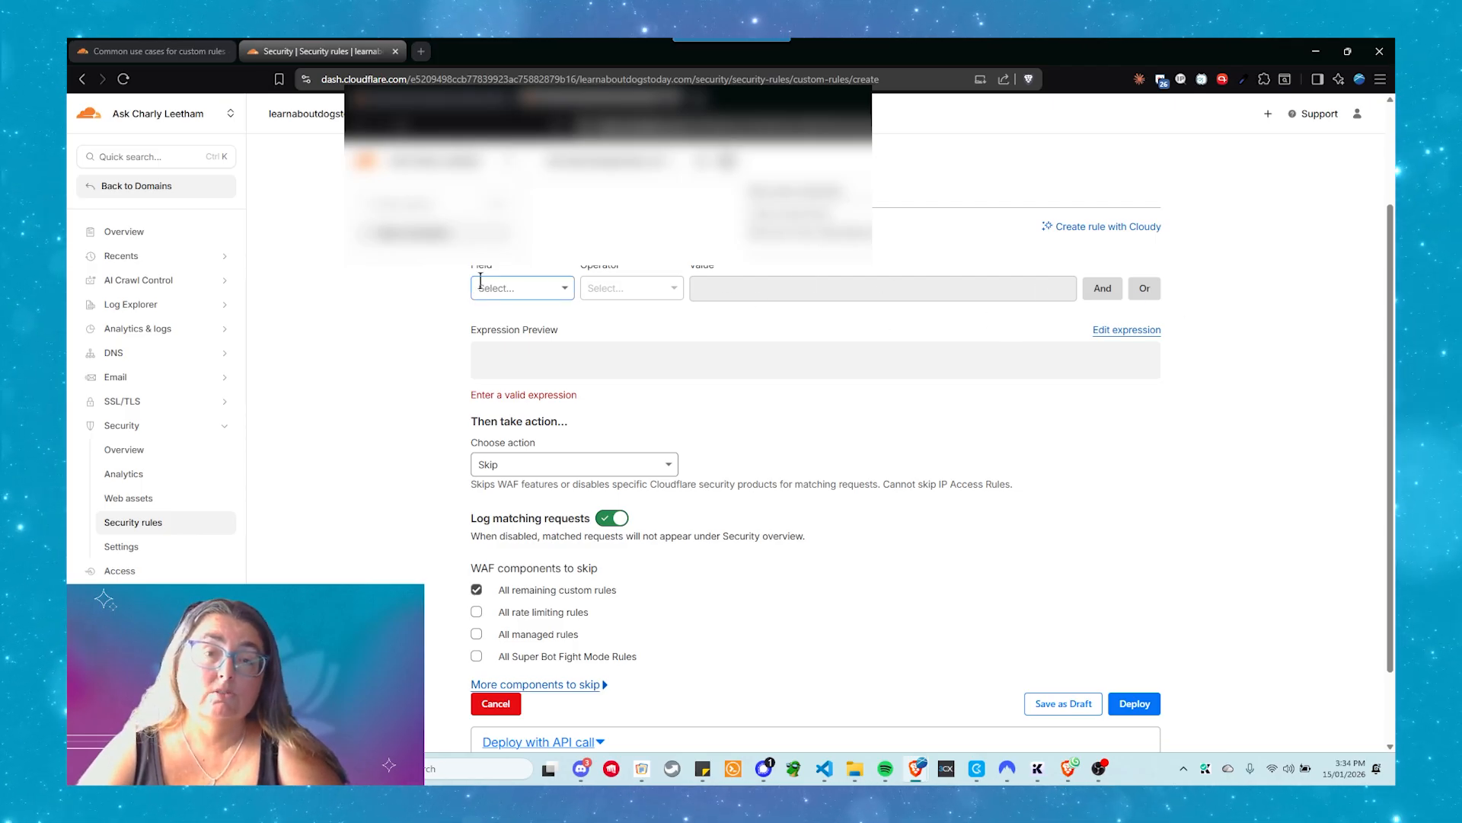
Choose Known Bots from the bot traffic fields as the rule's match condition
left_click(510, 296)
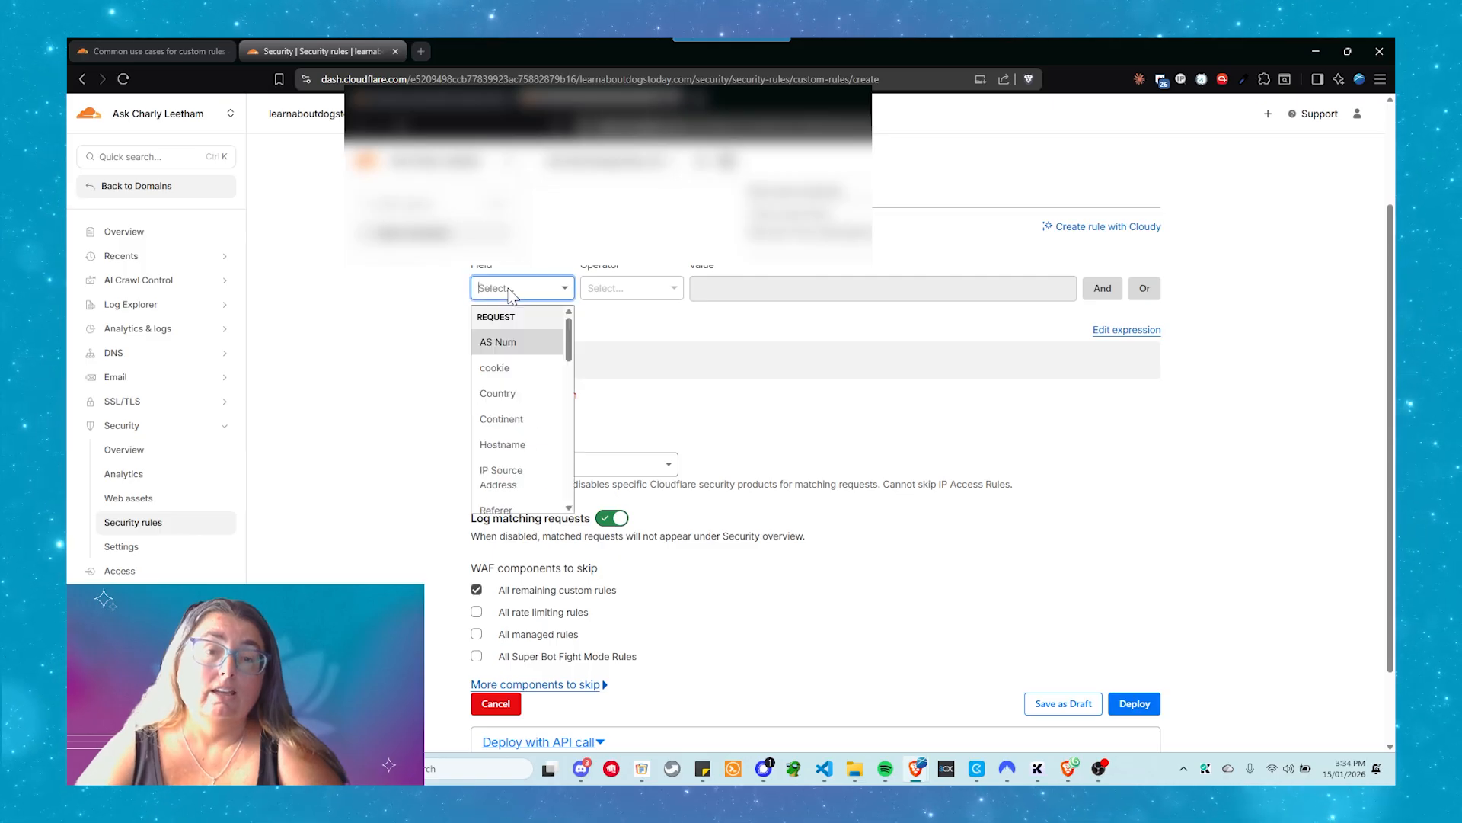
scroll(527, 373, "down", 5)
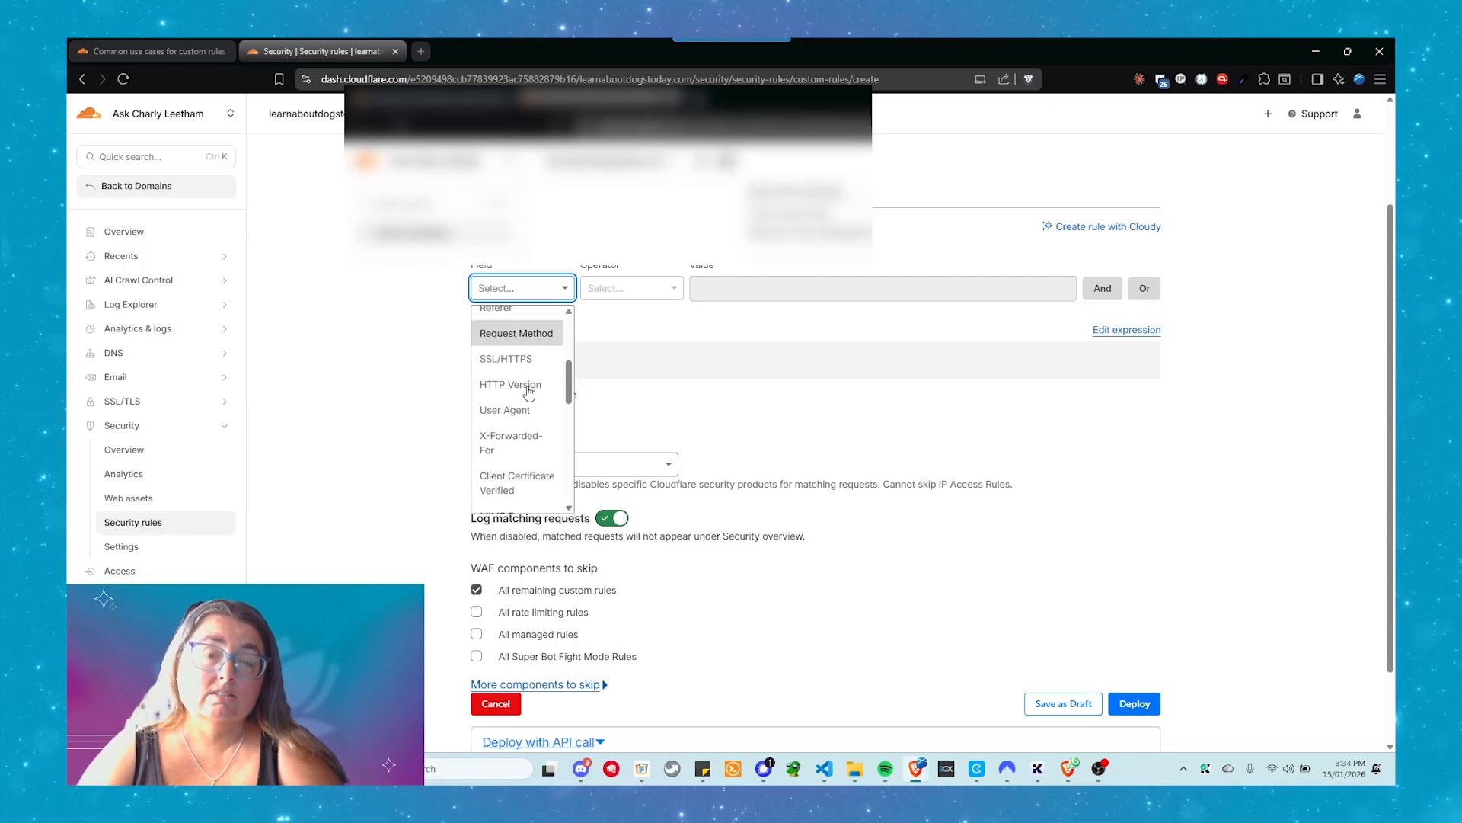
scroll(527, 400, "down", 5)
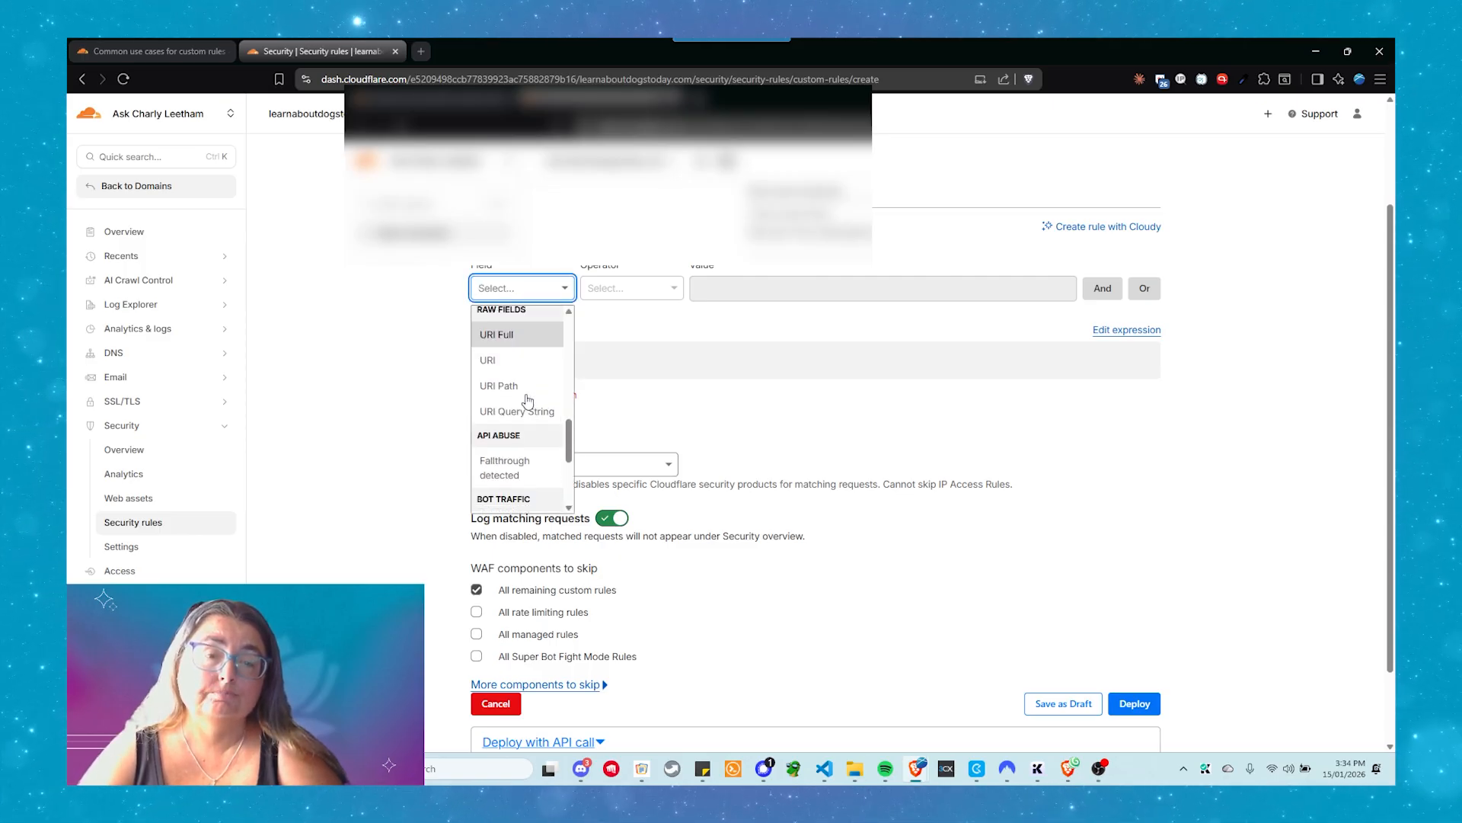
scroll(528, 401, "down", 1)
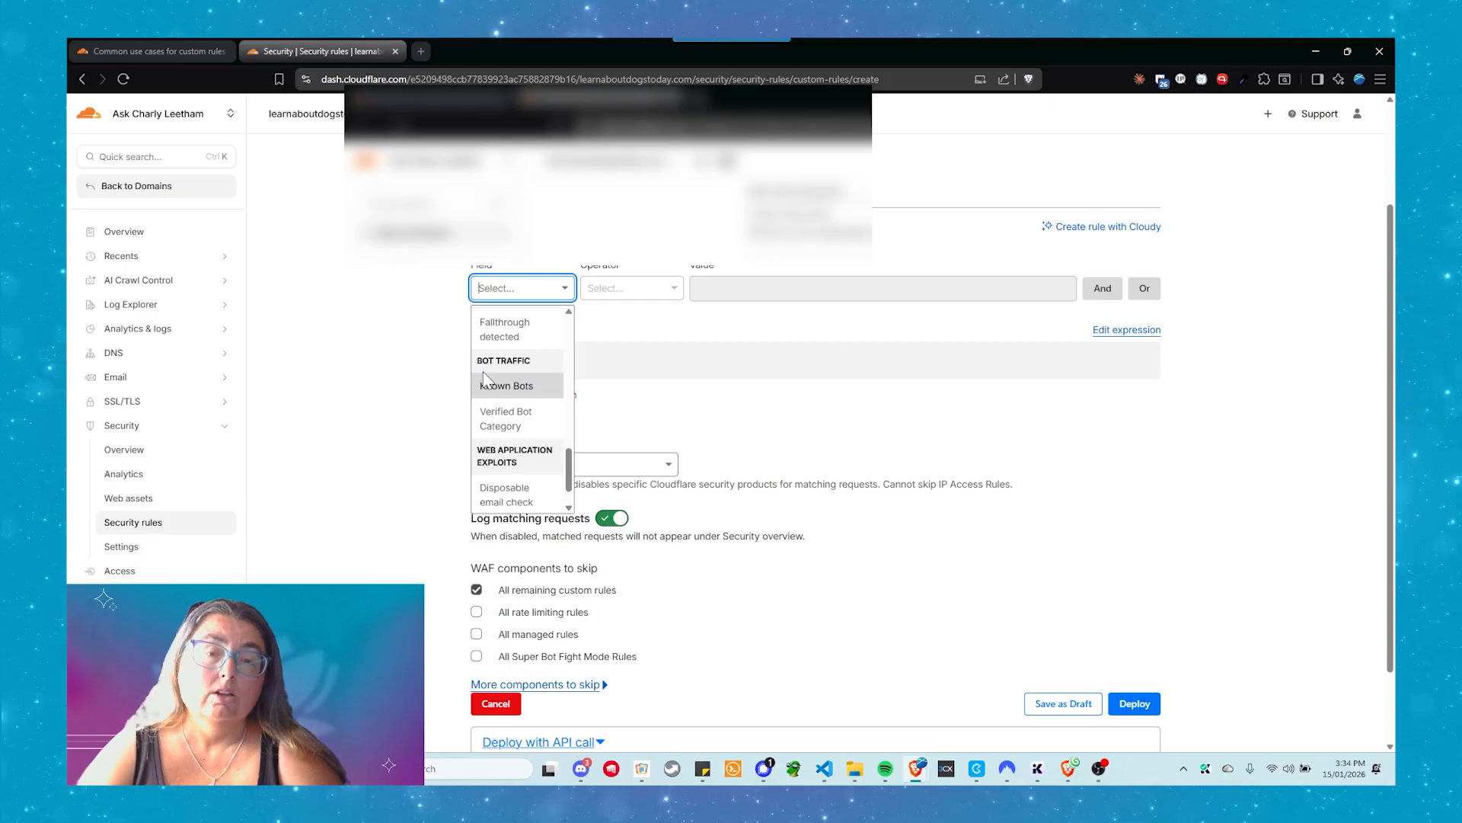
left_click(523, 387)
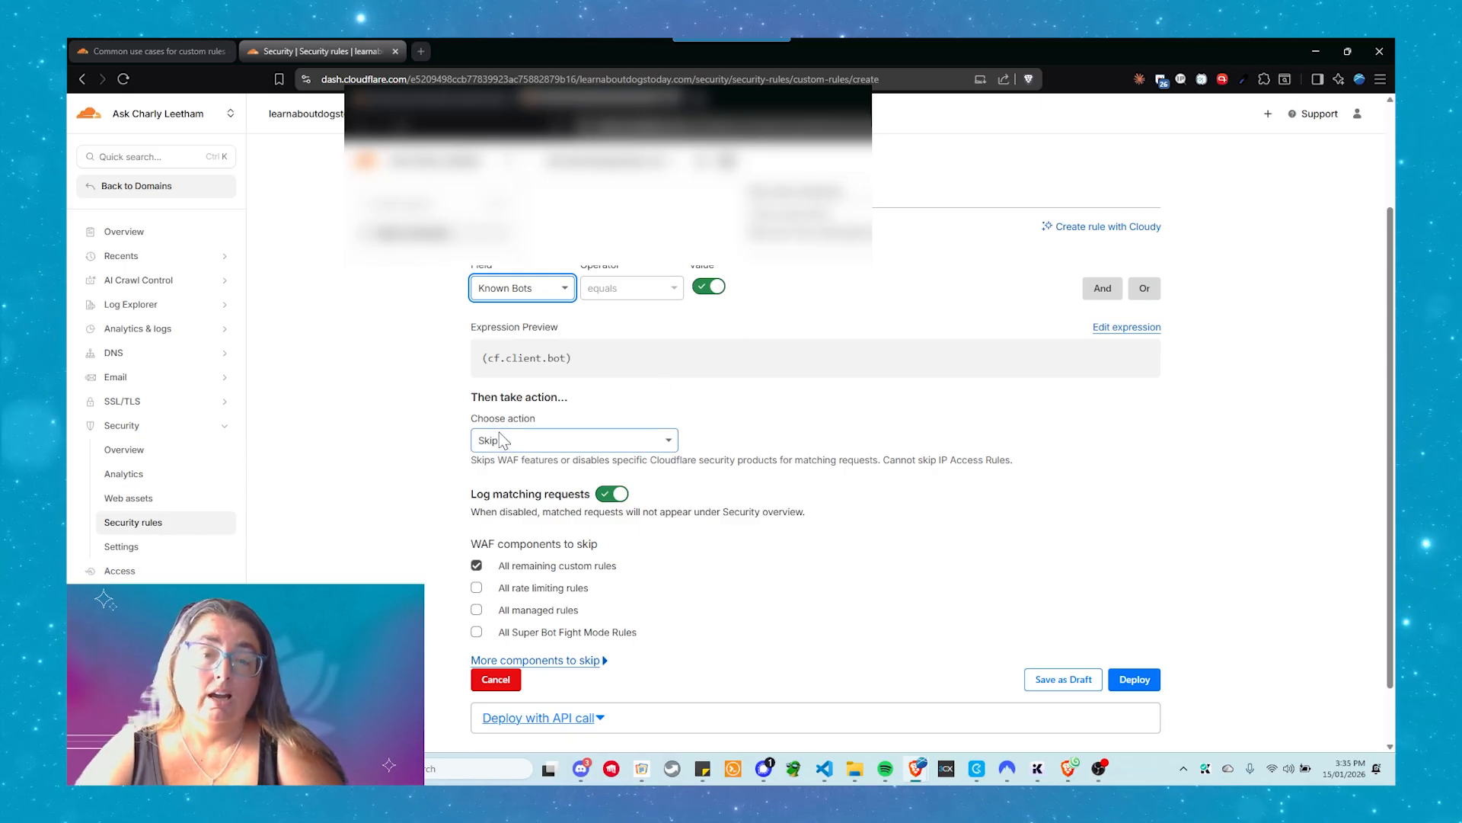
Review the Allow Search Bots rule's match condition and skip settings, and deploy the rule
scroll(535, 601, "down", 2)
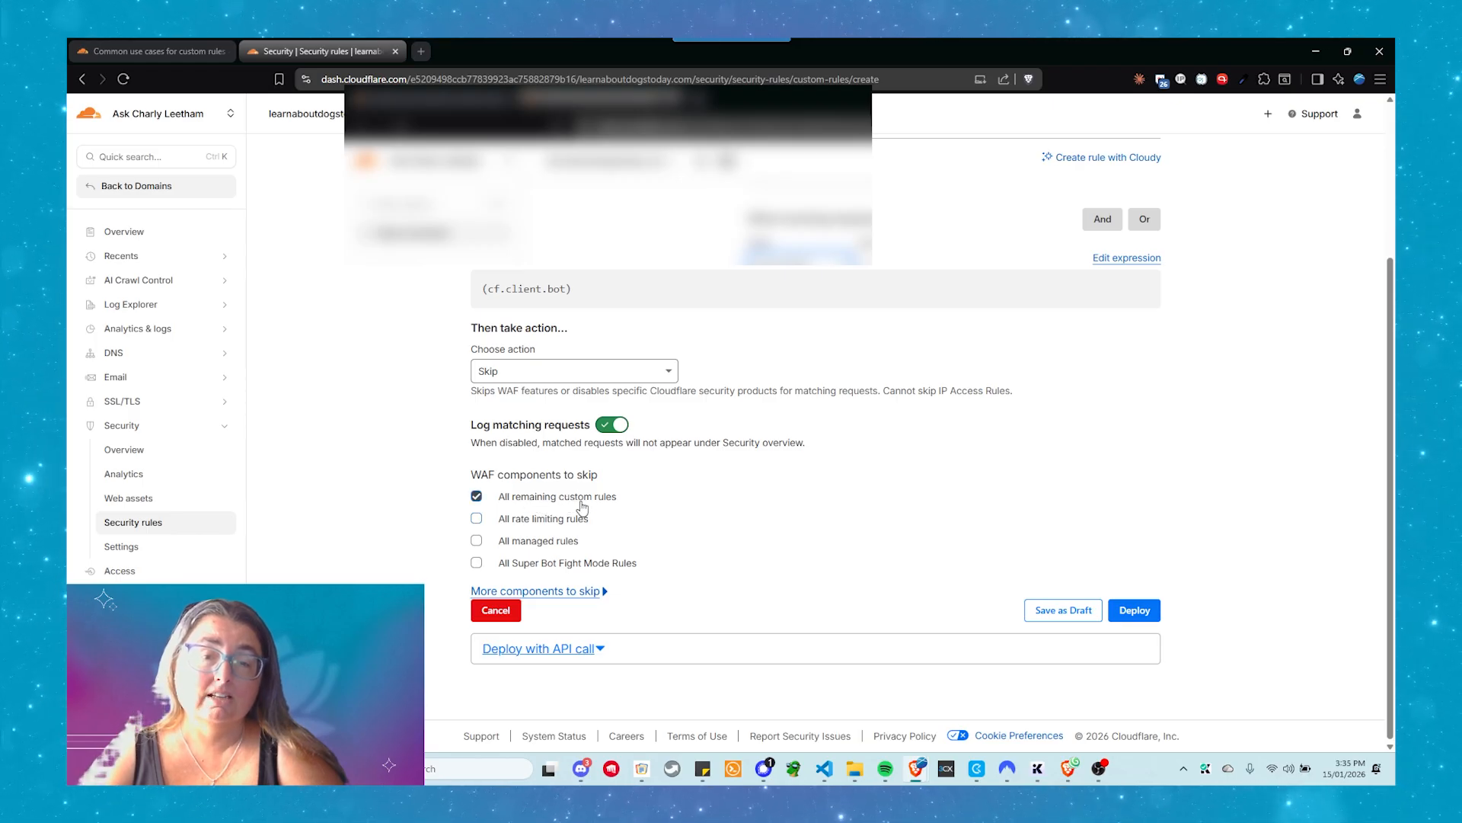
scroll(881, 447, "up", 3)
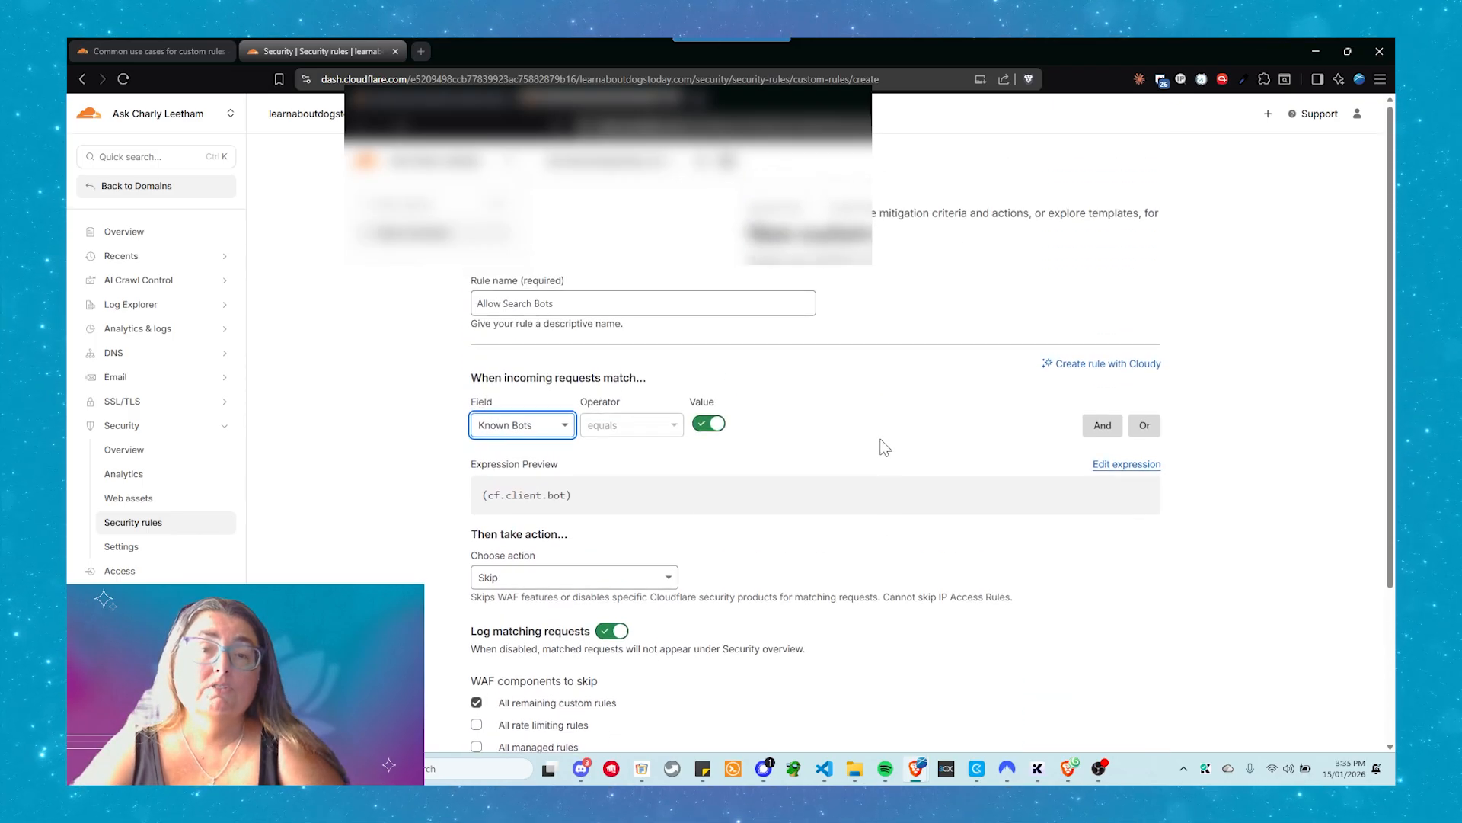
scroll(790, 424, "down", 3)
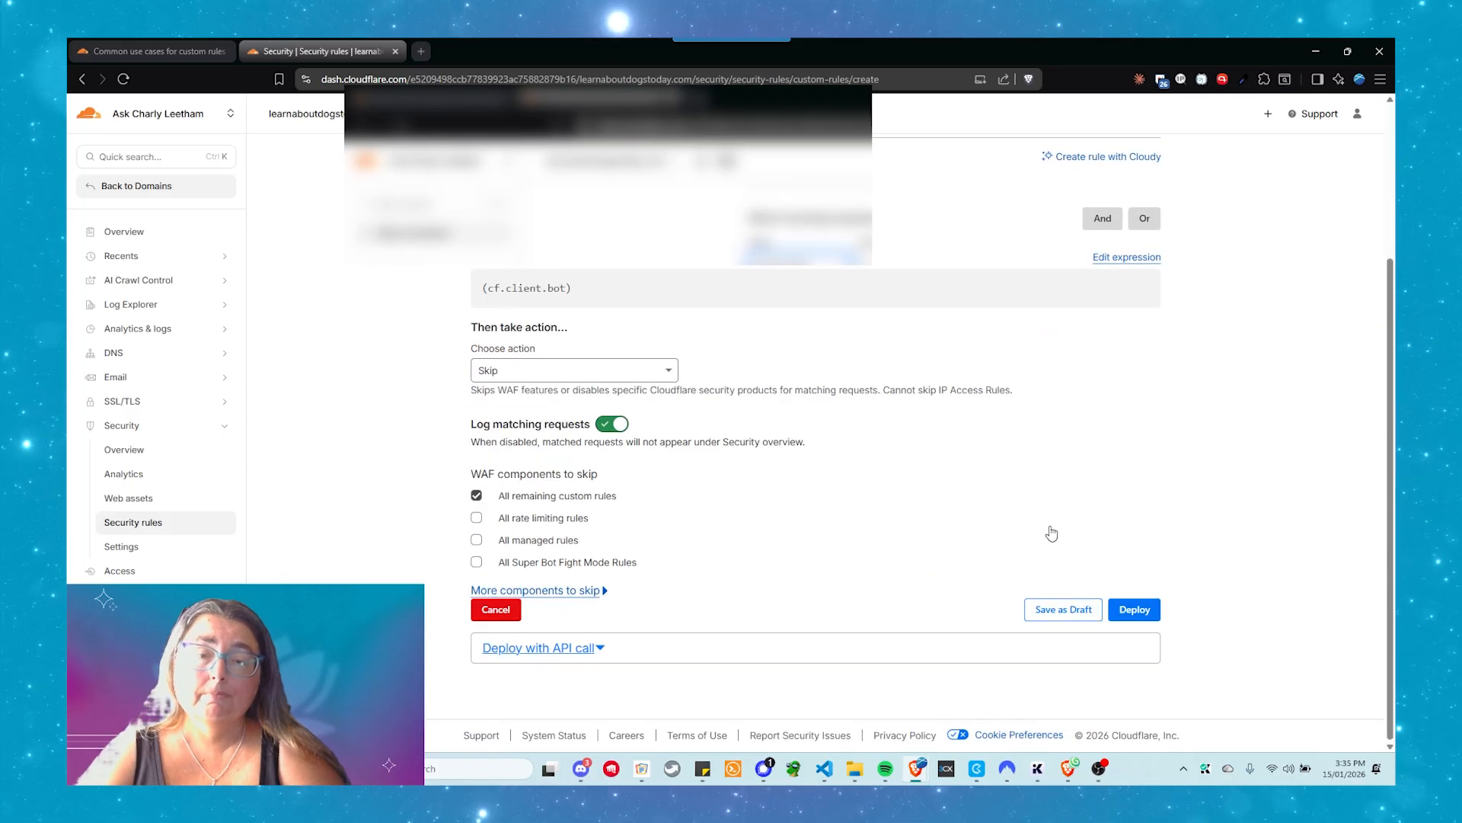
left_click(1125, 613)
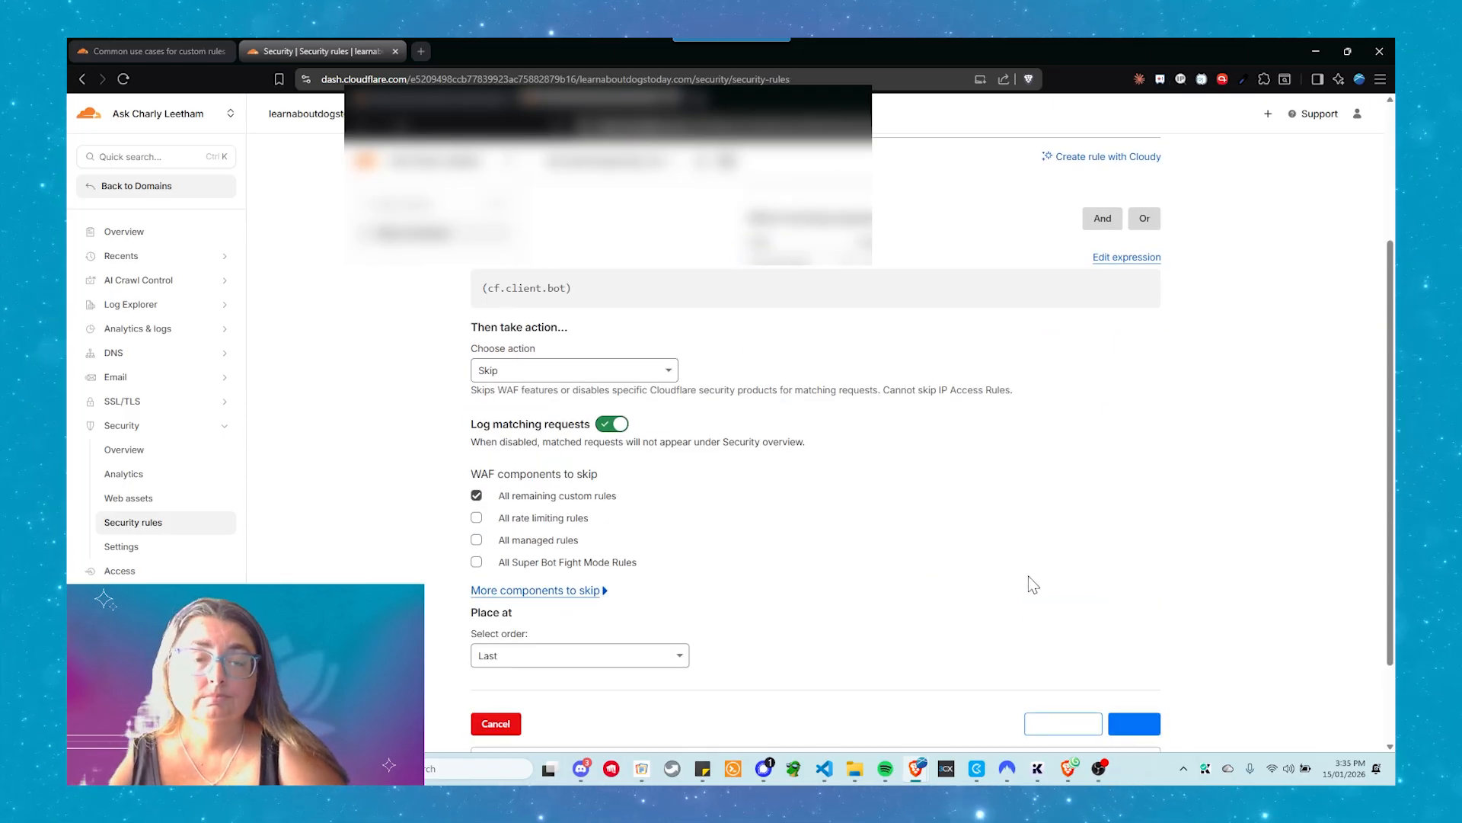
scroll(1026, 577, "down", 1)
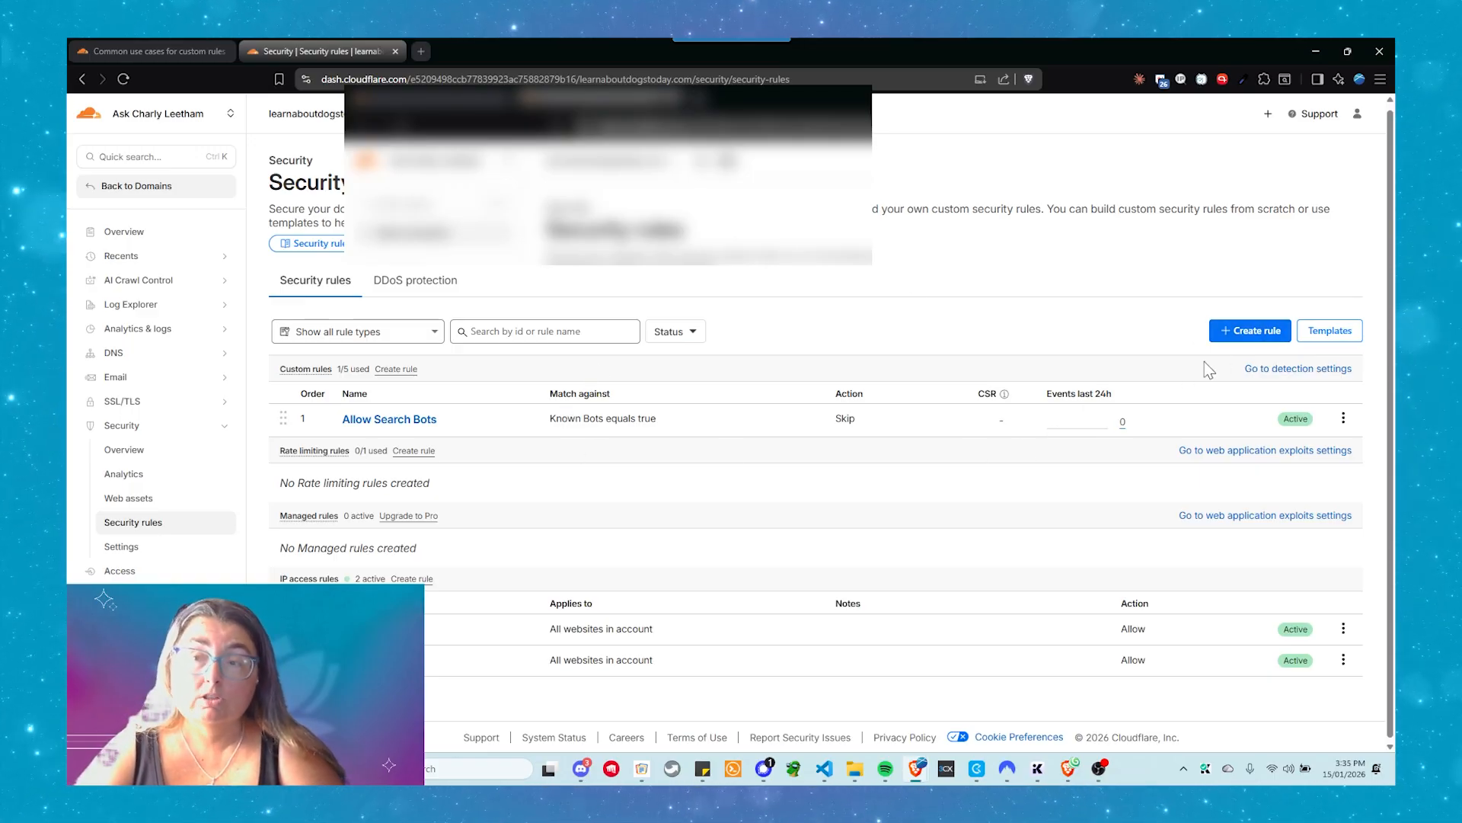
Start creating another security rule of the custom rules type
left_click(1236, 336)
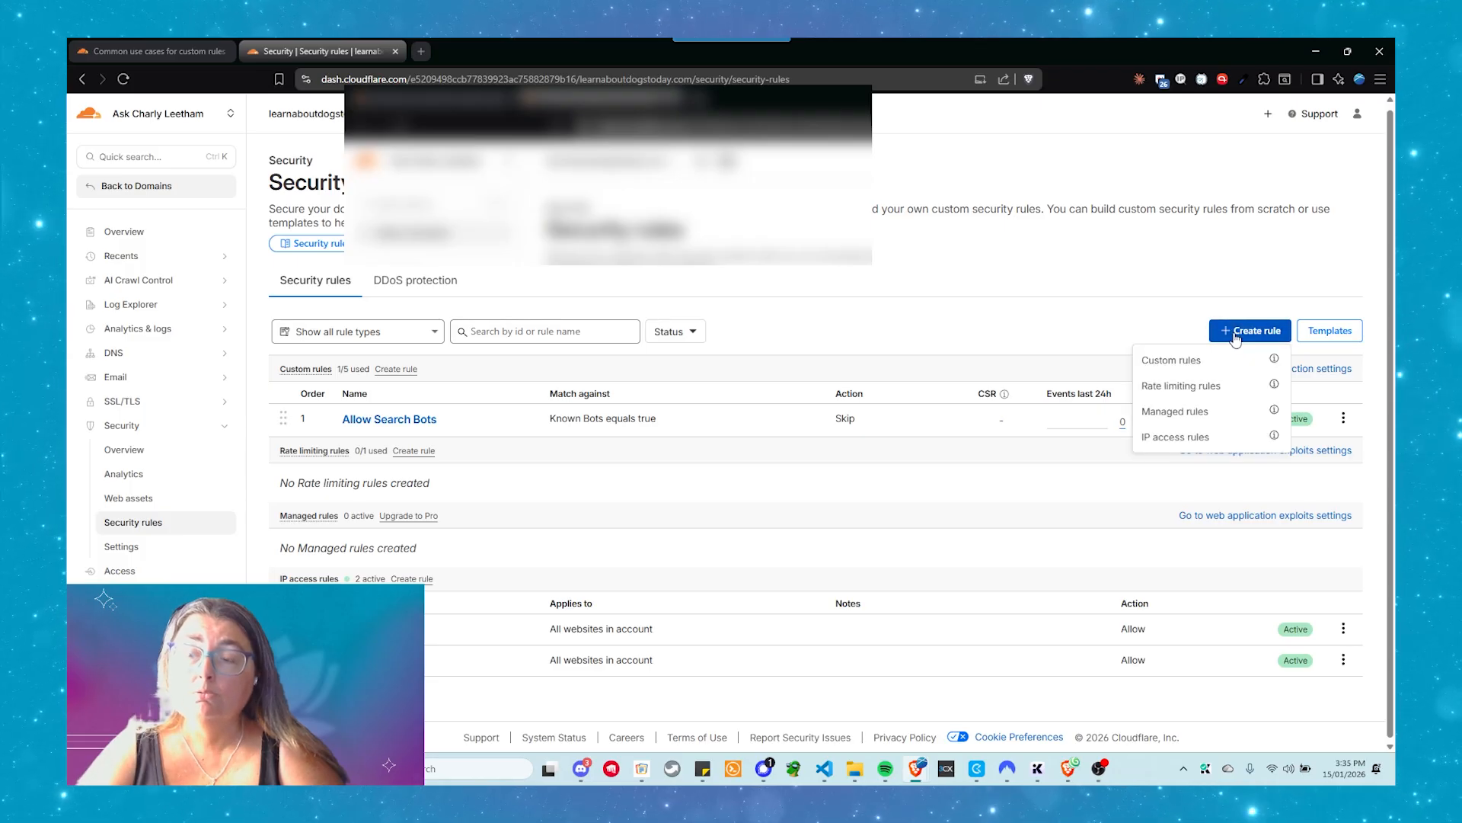
left_click(1159, 360)
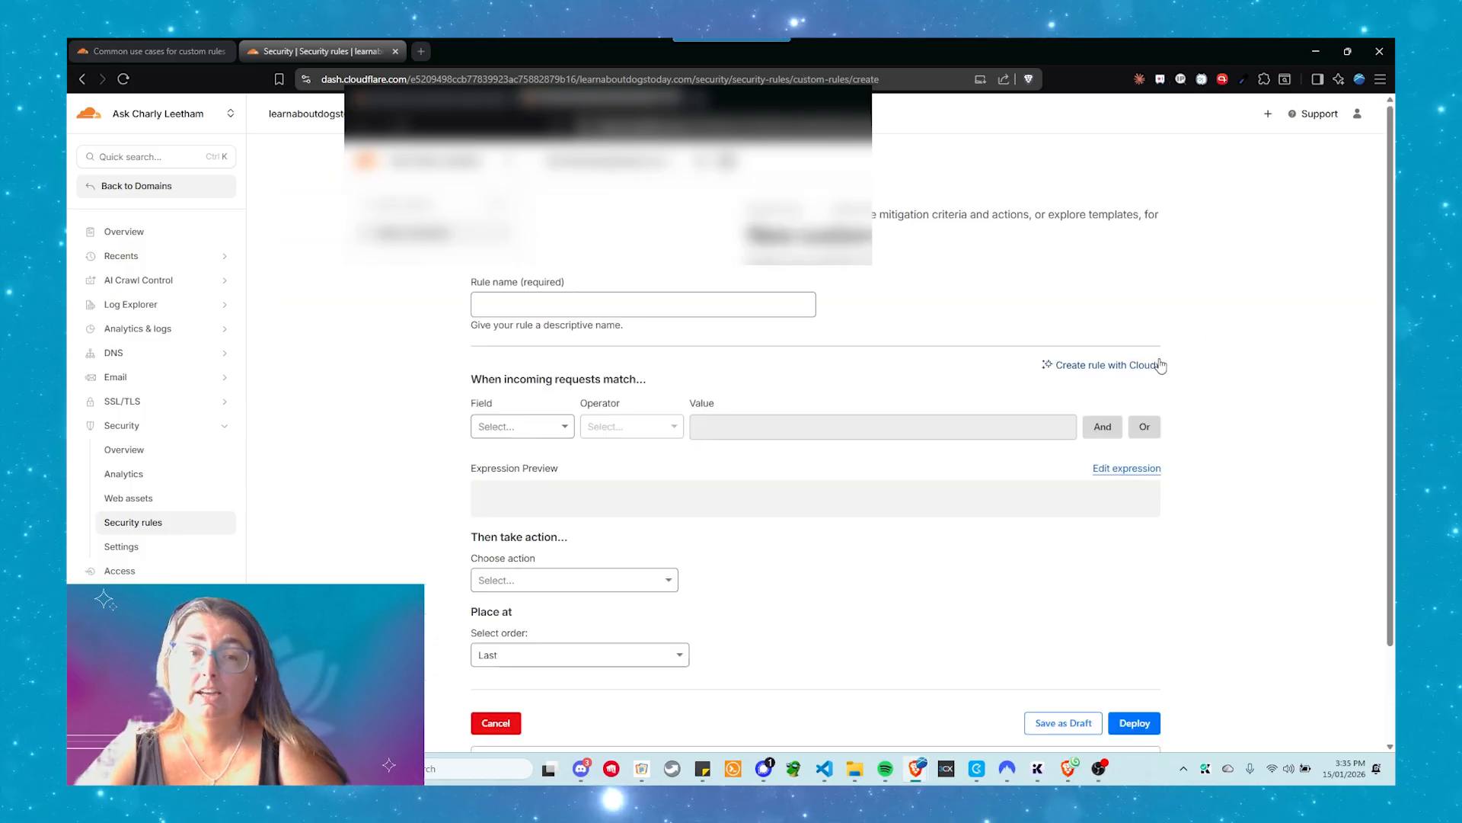
Name the new custom rule "Block Bad Bots"
left_click(525, 304)
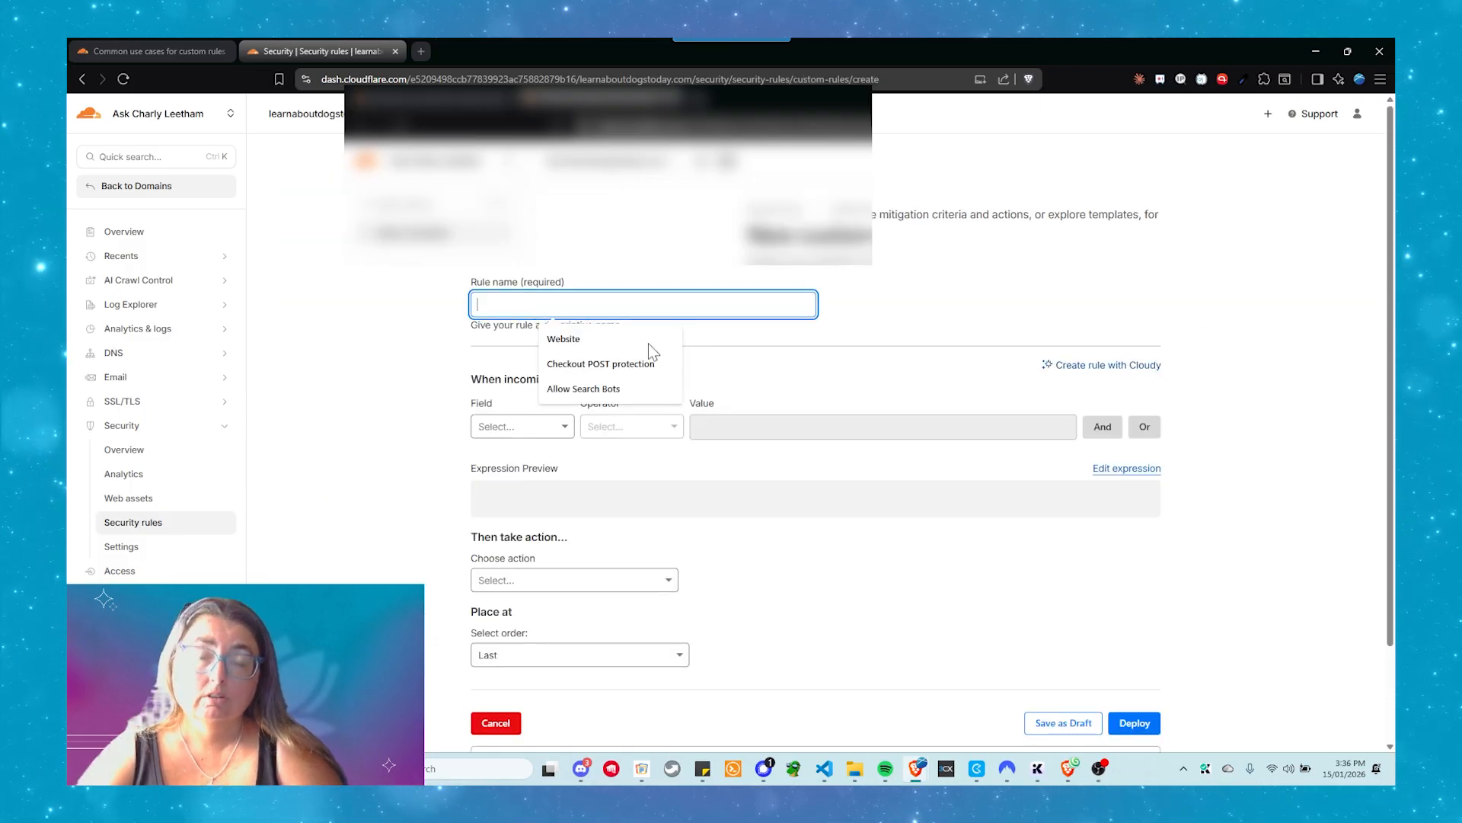
type("bl")
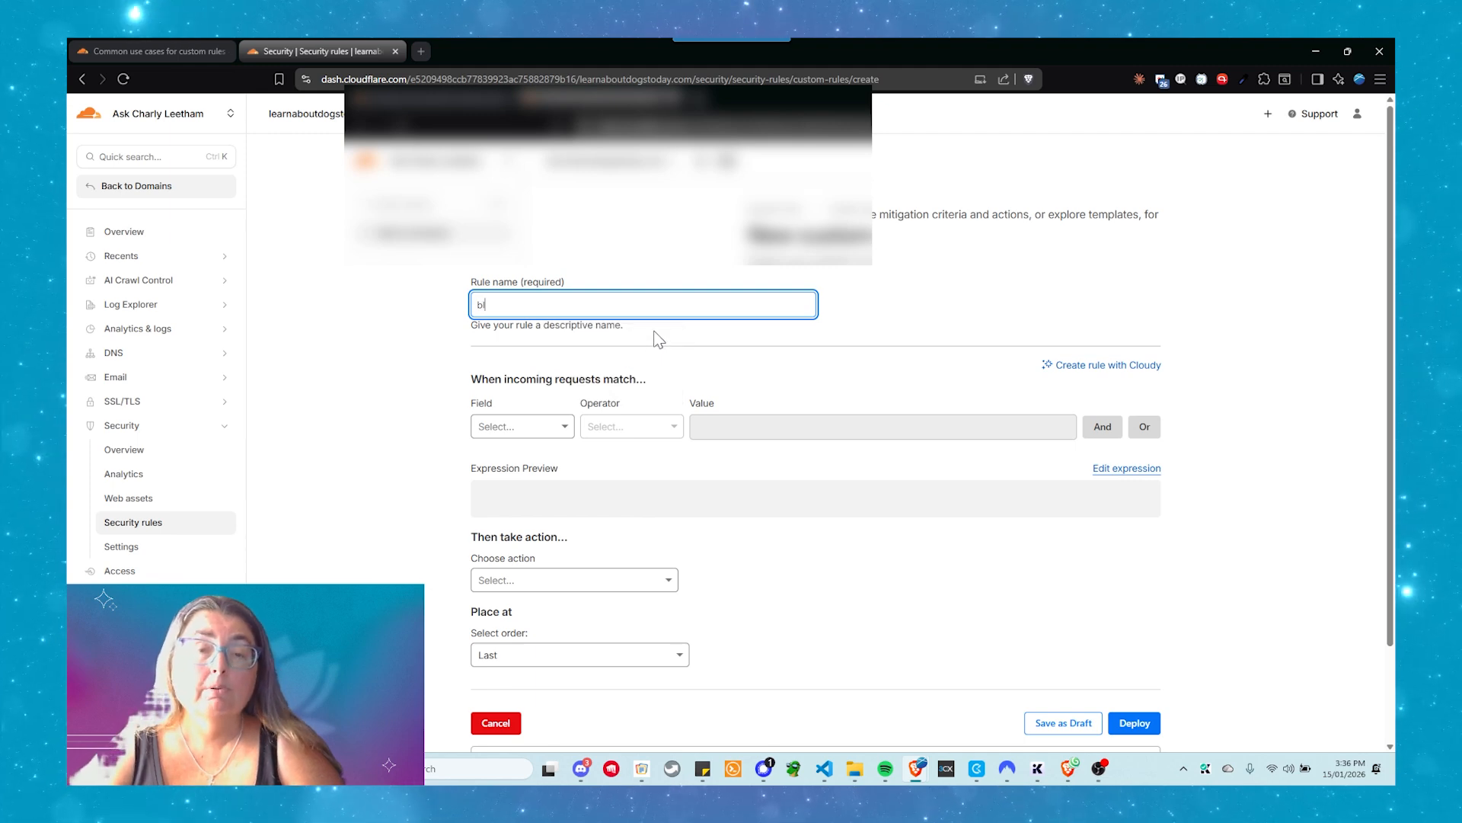
type("ock Bad Bots")
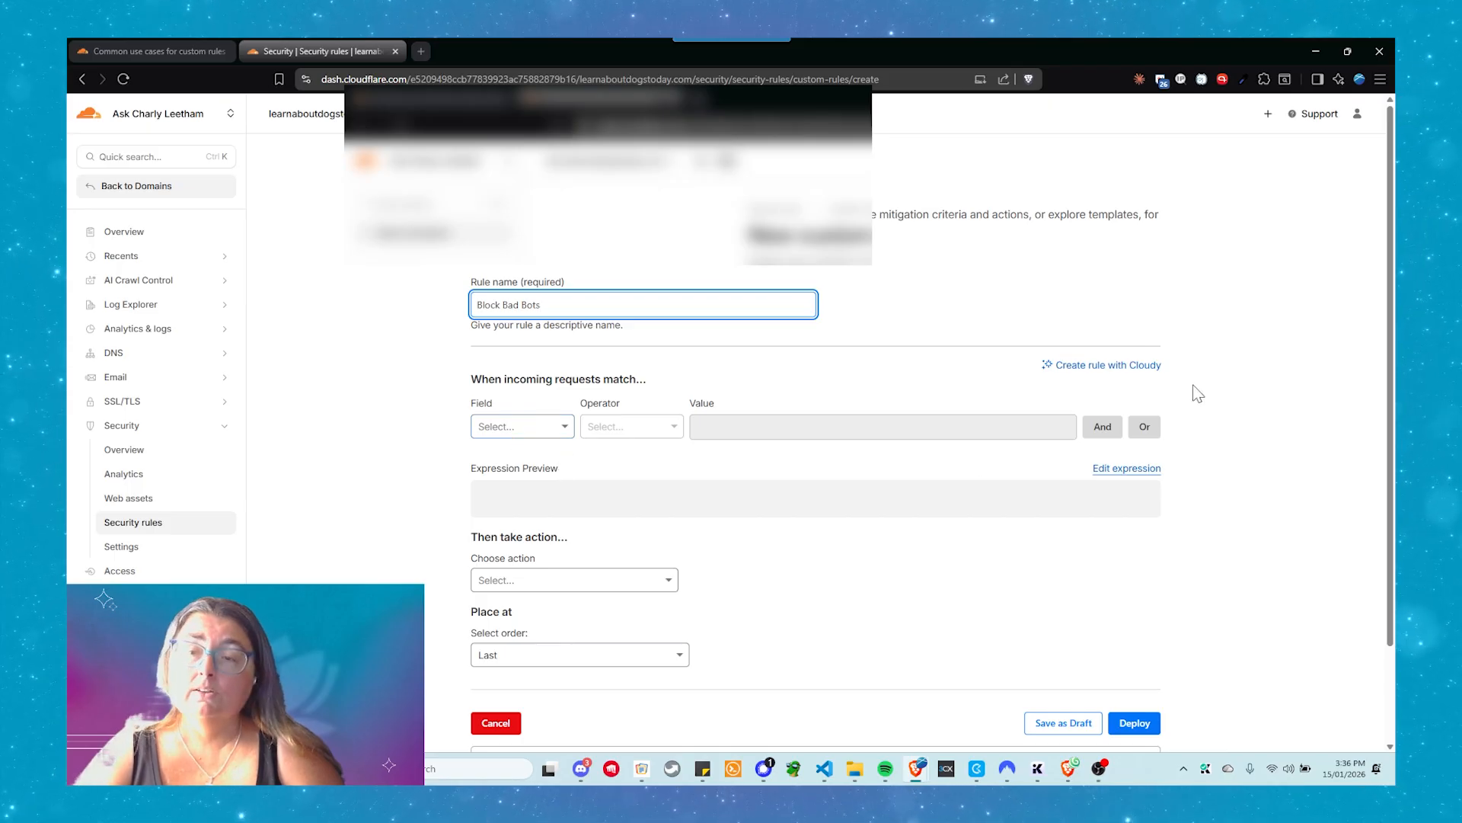
Set the rule's match condition to the Known Bots field with its value switched off, so it matches requests not from known bots
left_click(509, 427)
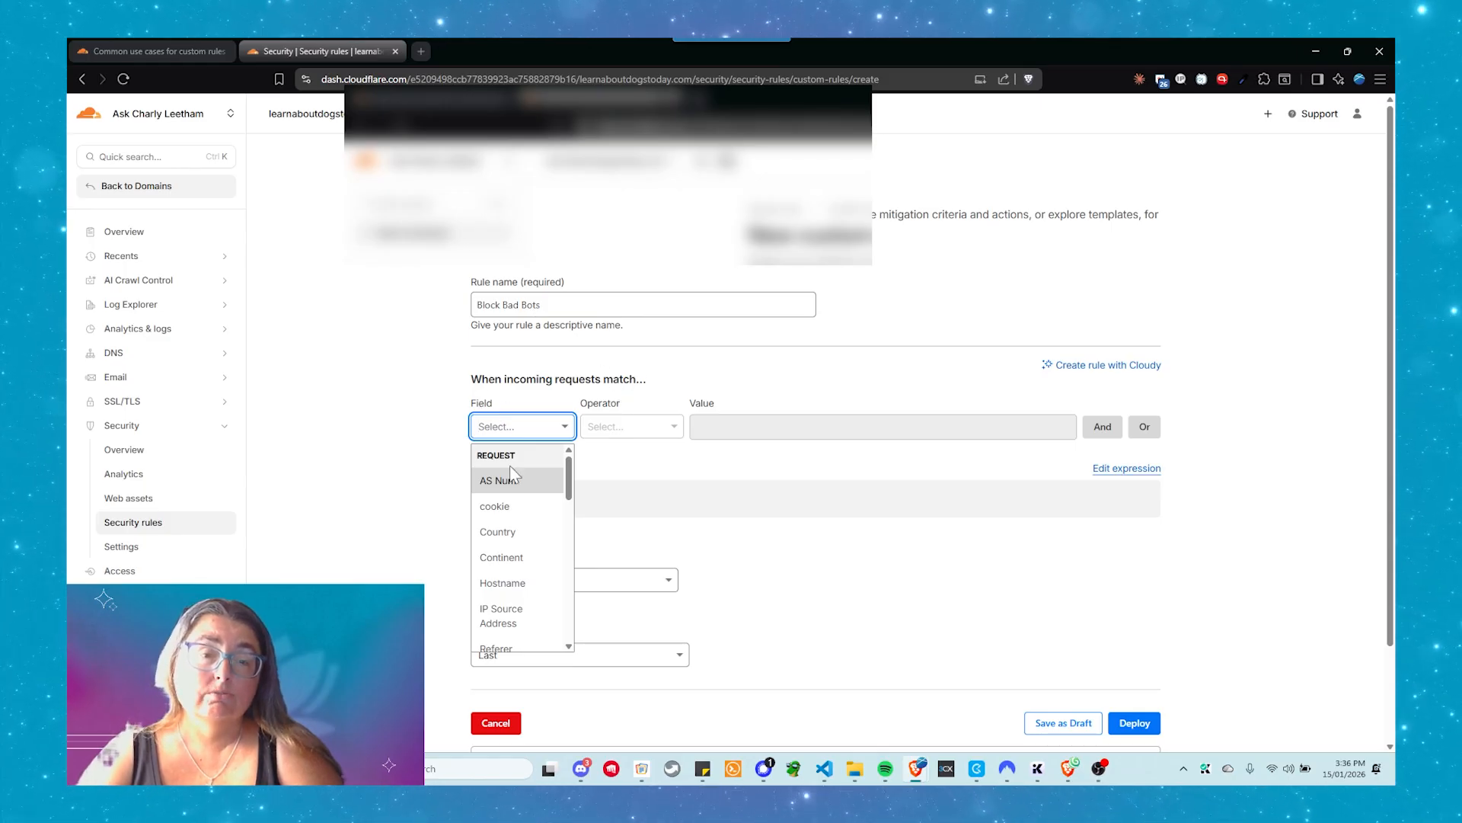
scroll(518, 492, "down", 3)
scroll(517, 503, "down", 5)
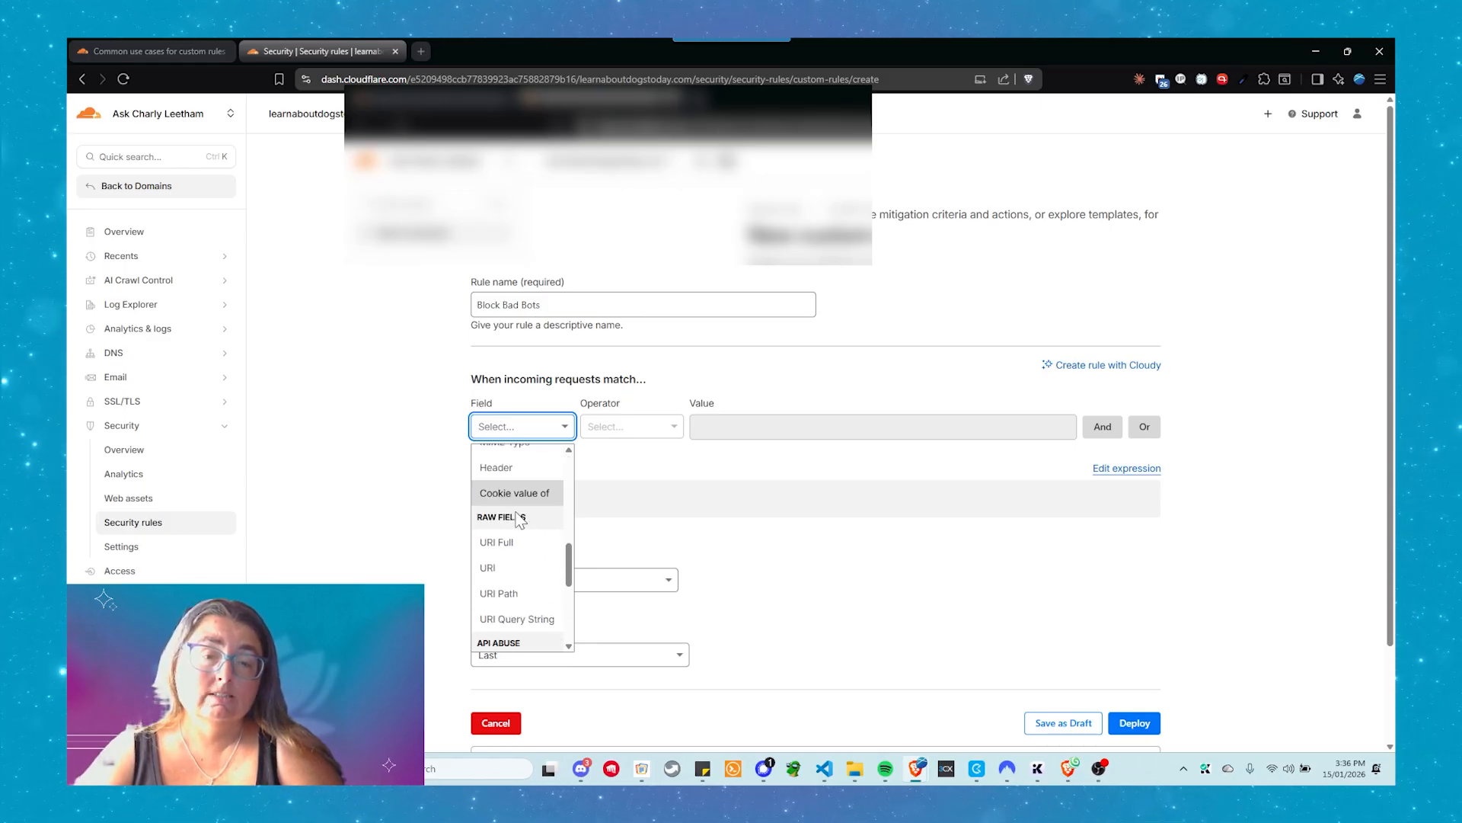
scroll(512, 526, "down", 1)
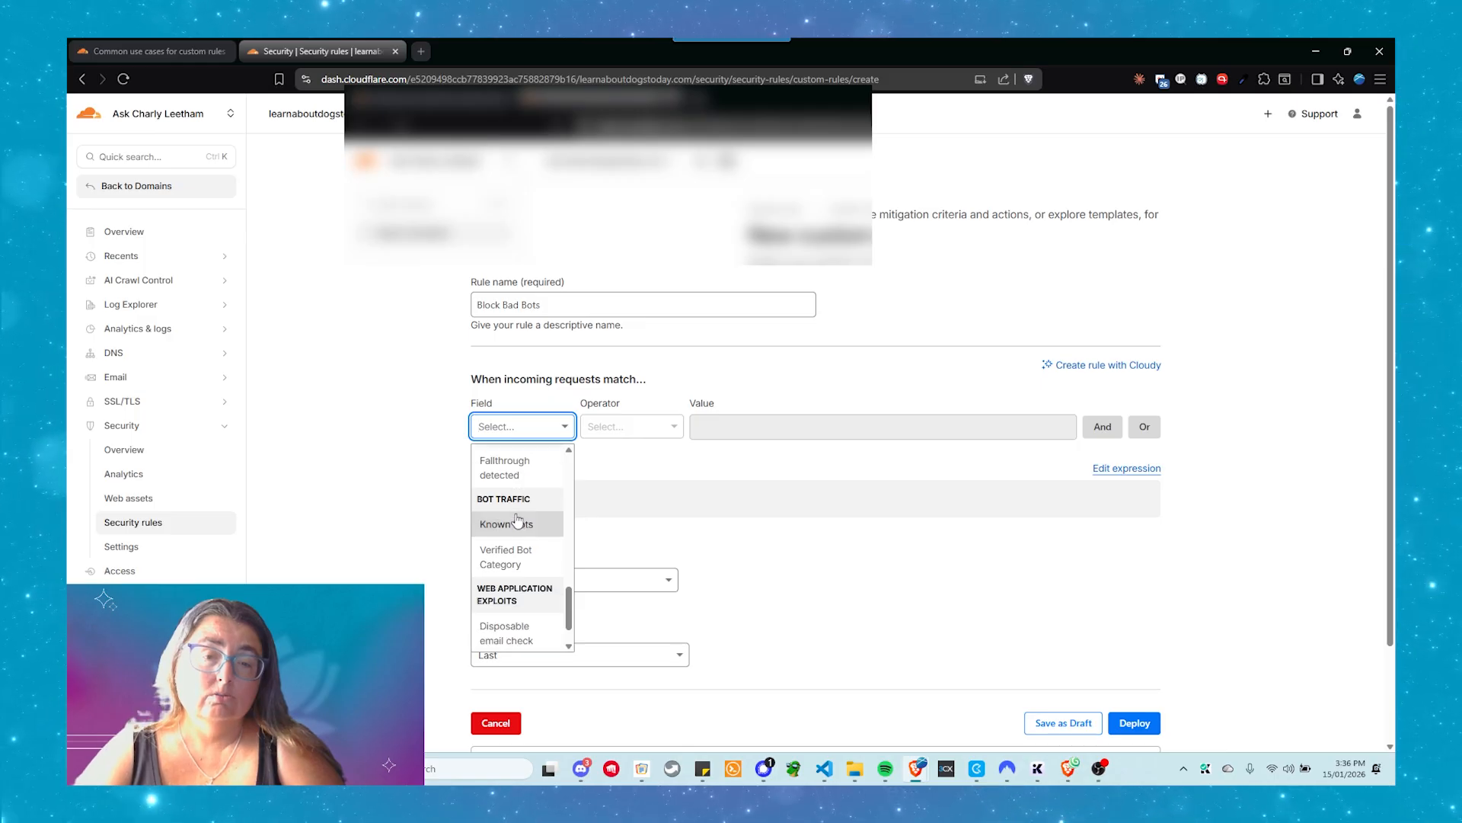
left_click(509, 528)
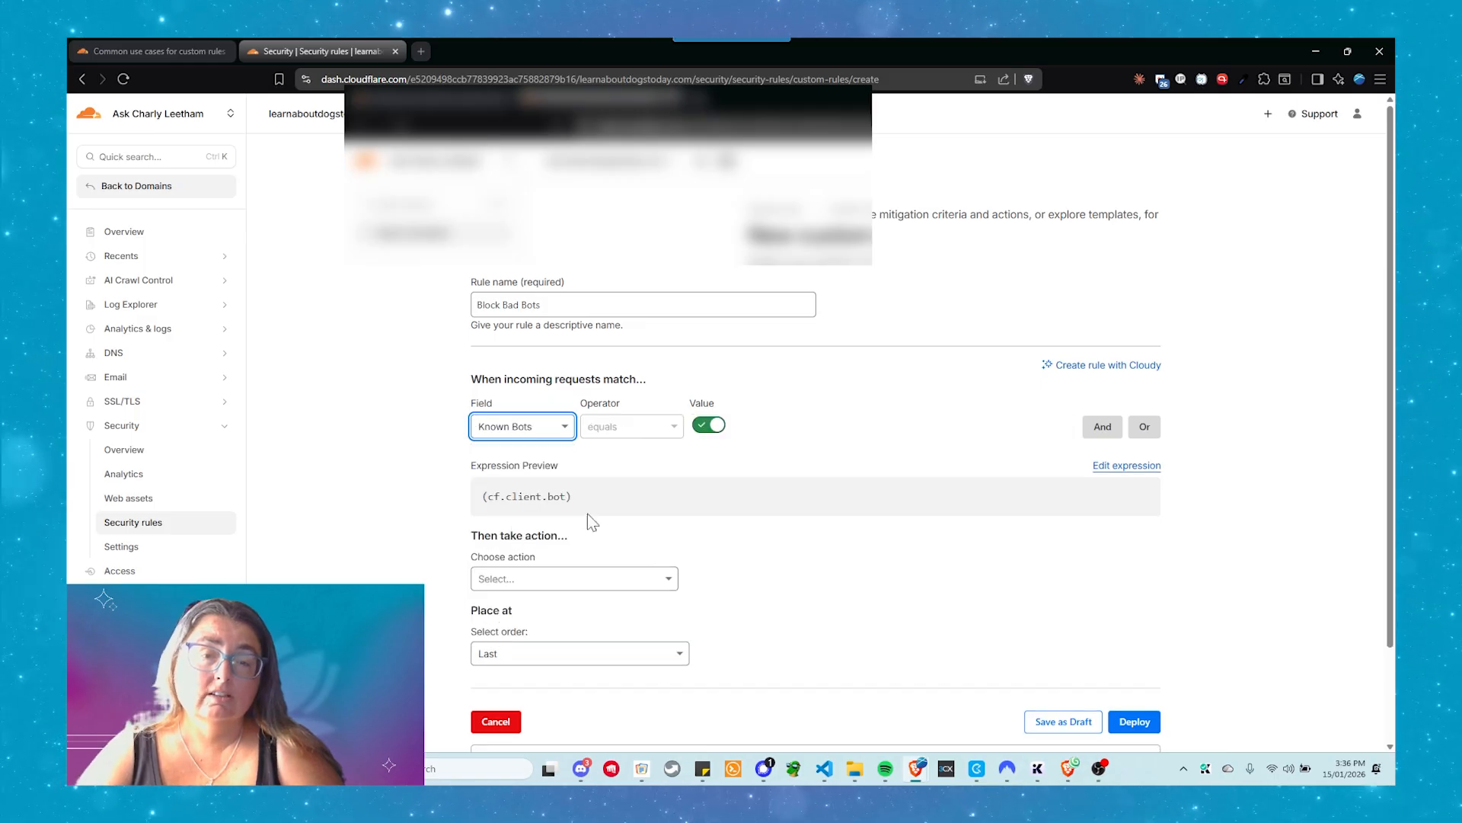
left_click(701, 430)
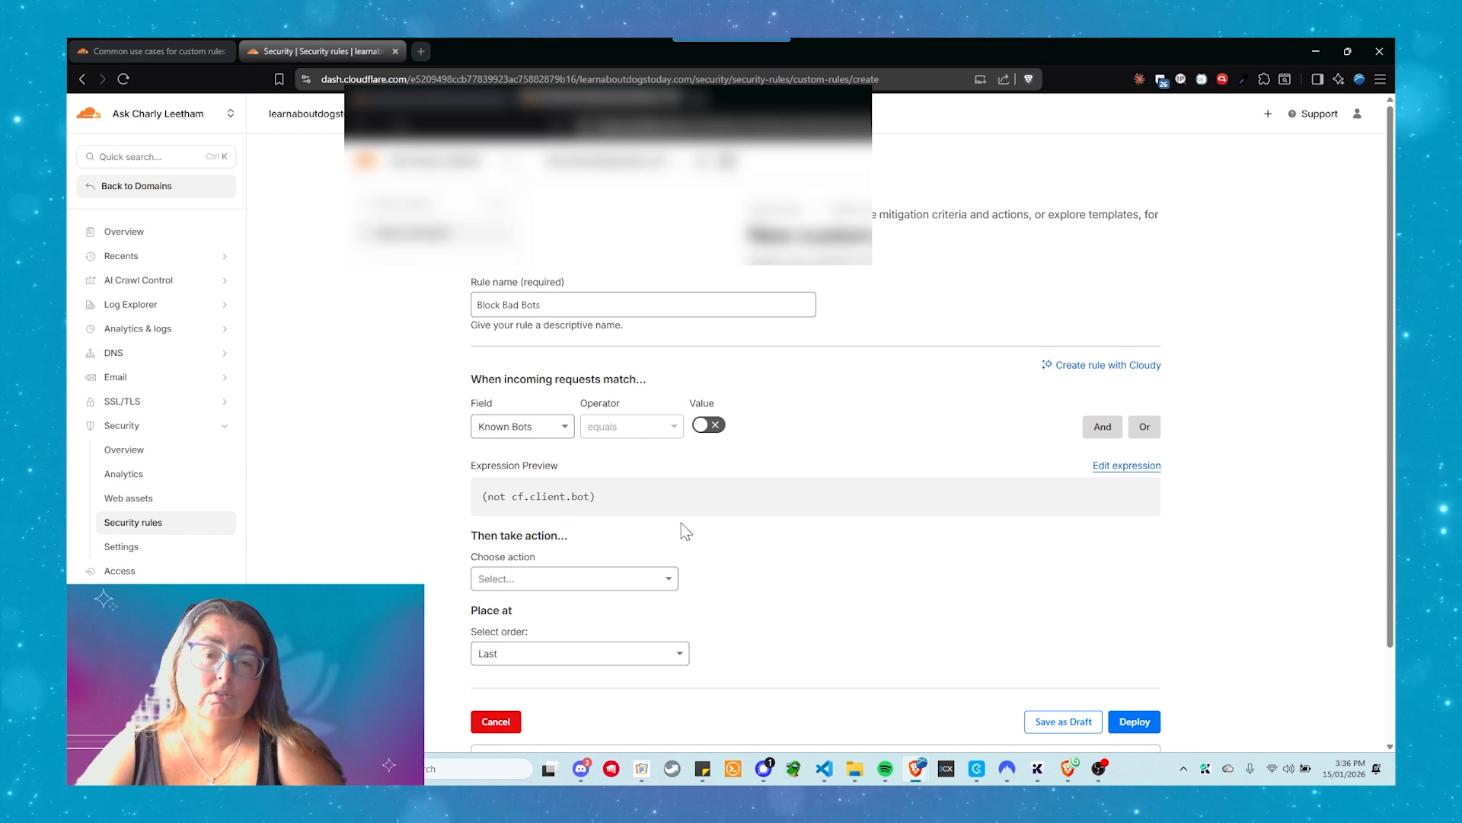
Choose Managed Challenge as the action for the Block Bad Bots rule and deploy it in last place
left_click(573, 585)
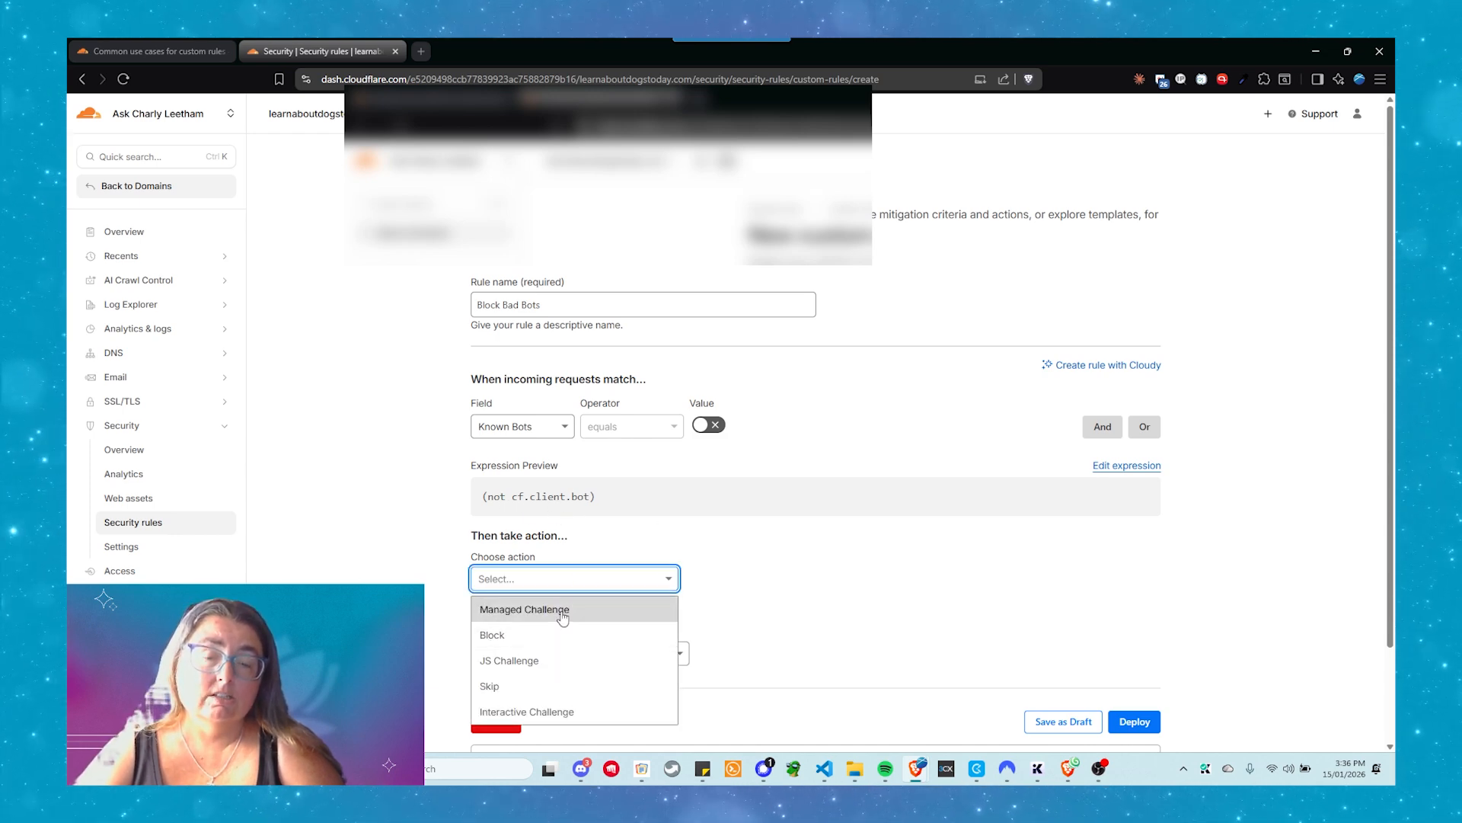
left_click(562, 615)
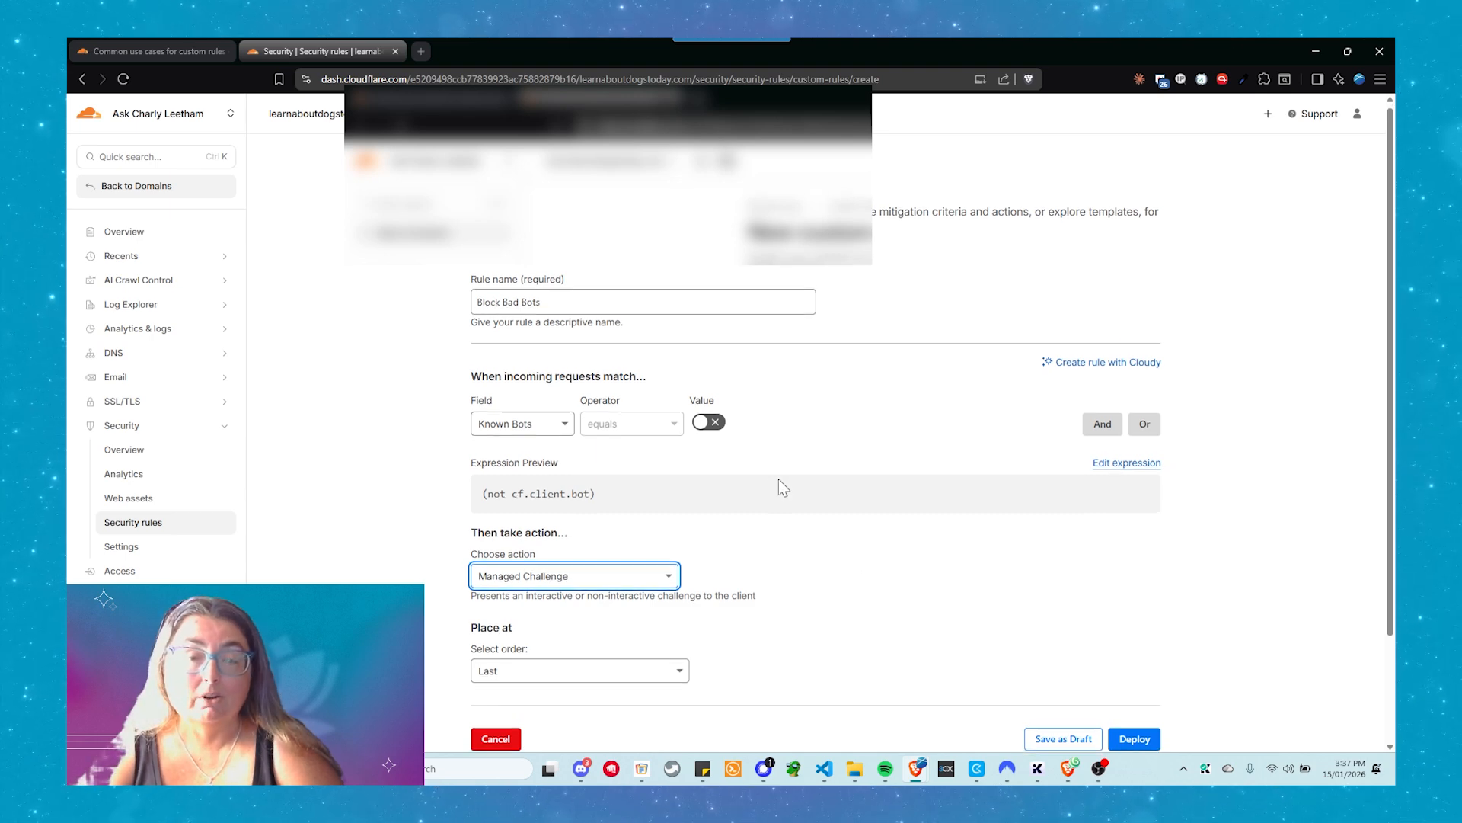
scroll(807, 511, "down", 1)
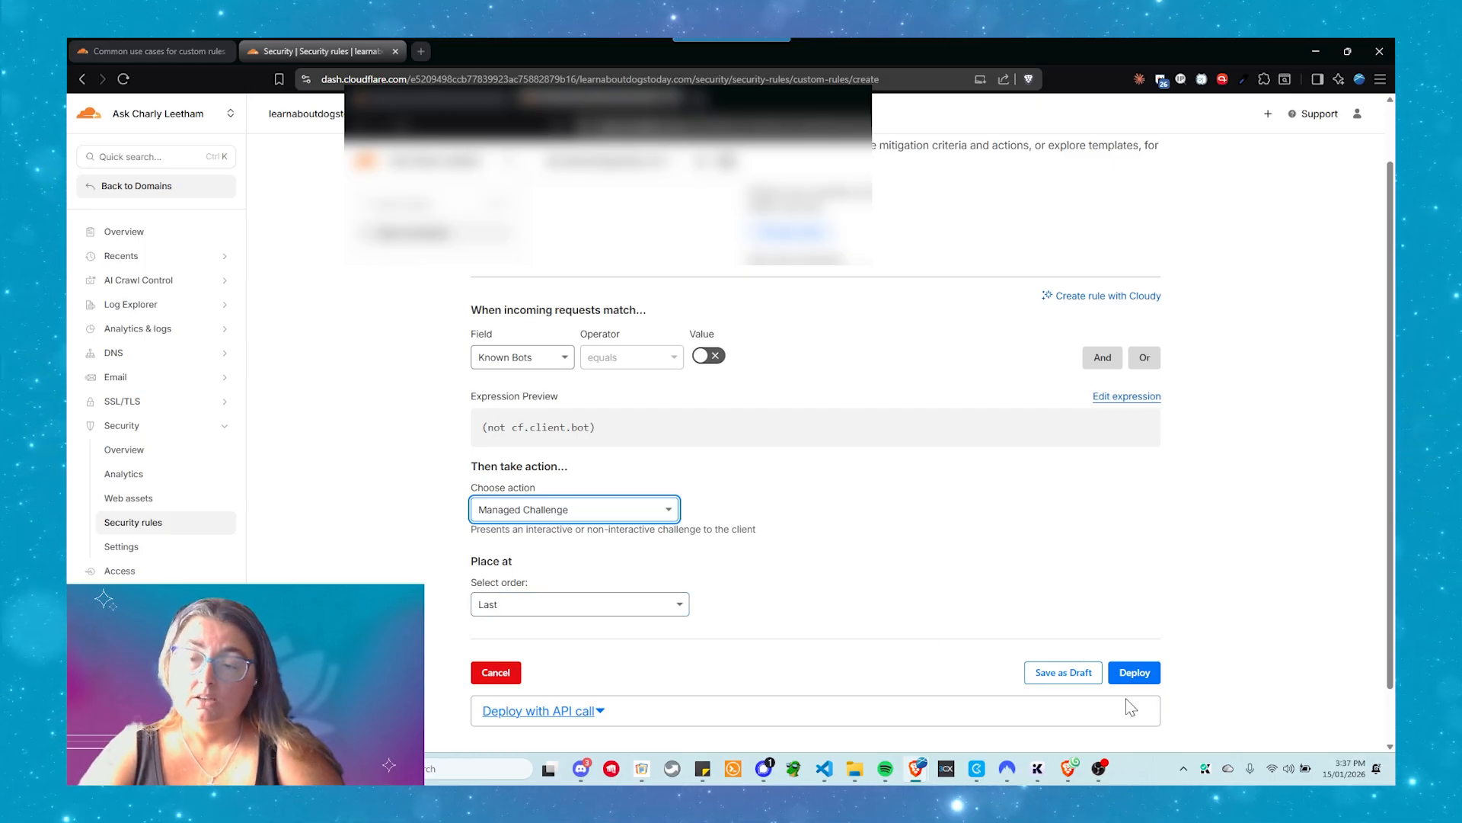
left_click(1133, 674)
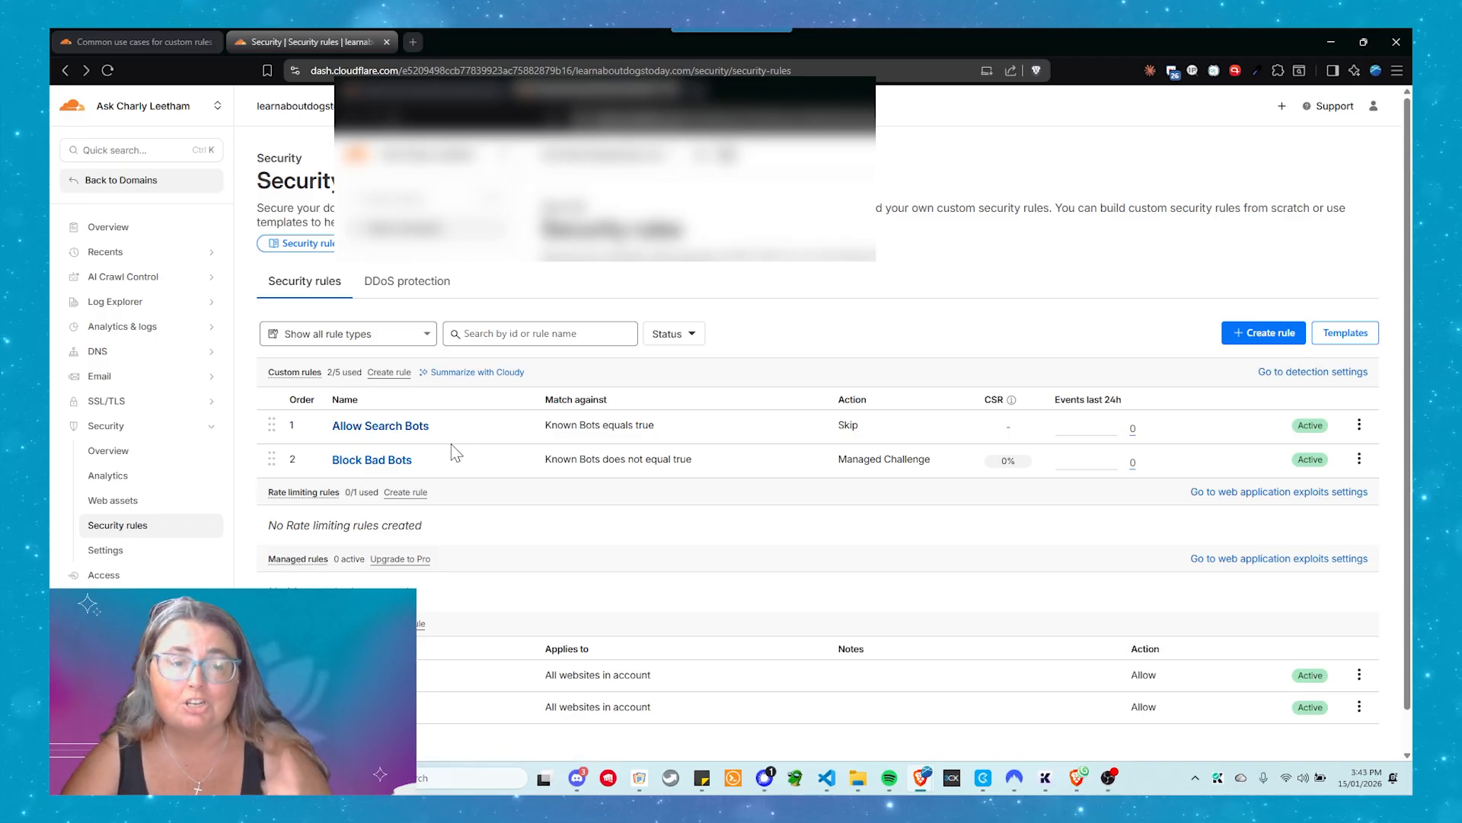
Start another security rule of the custom rules type and name it "Block Missing User Agent"
left_click(1233, 333)
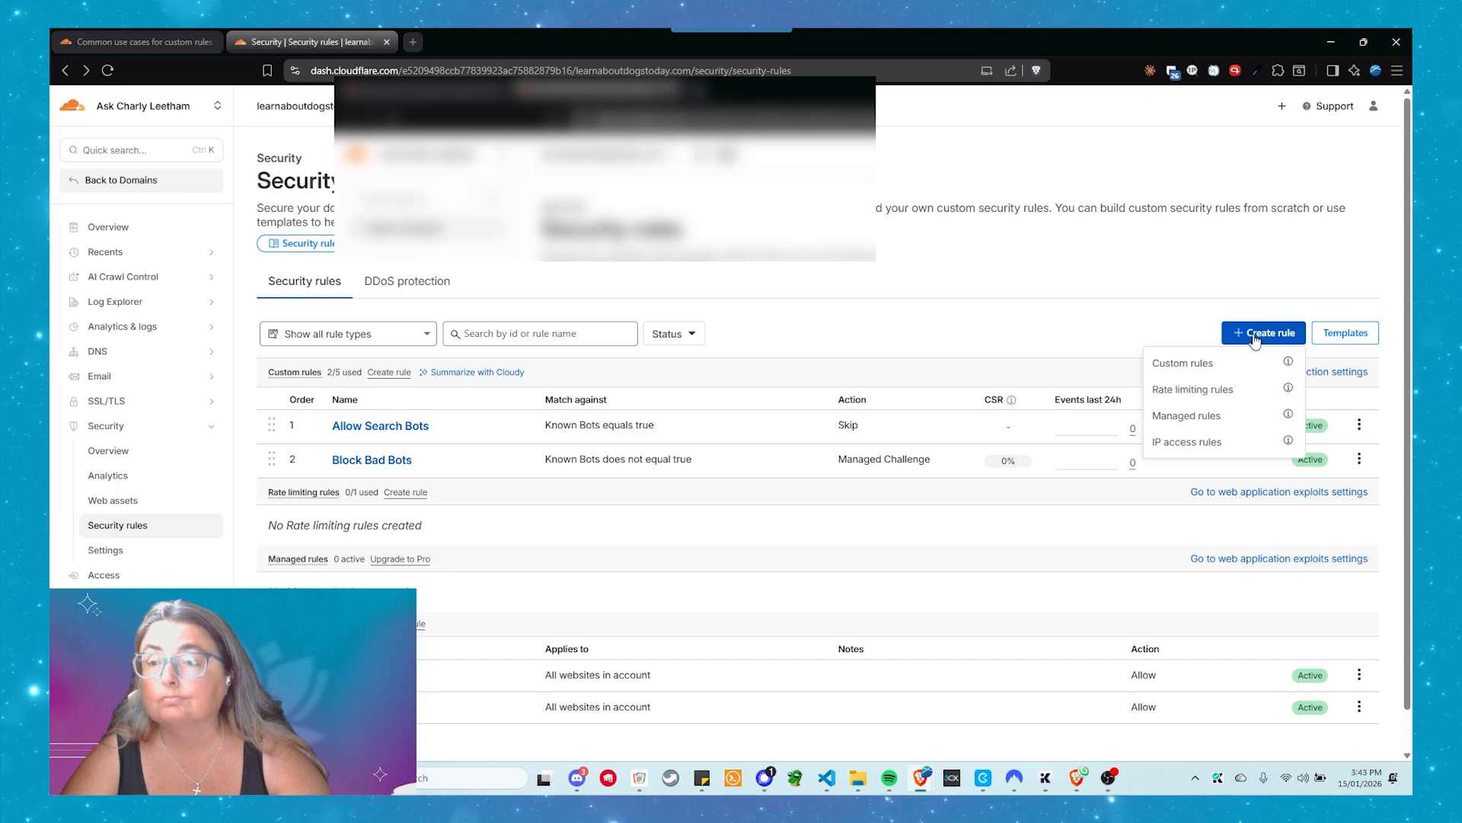
left_click(1204, 365)
left_click(547, 304)
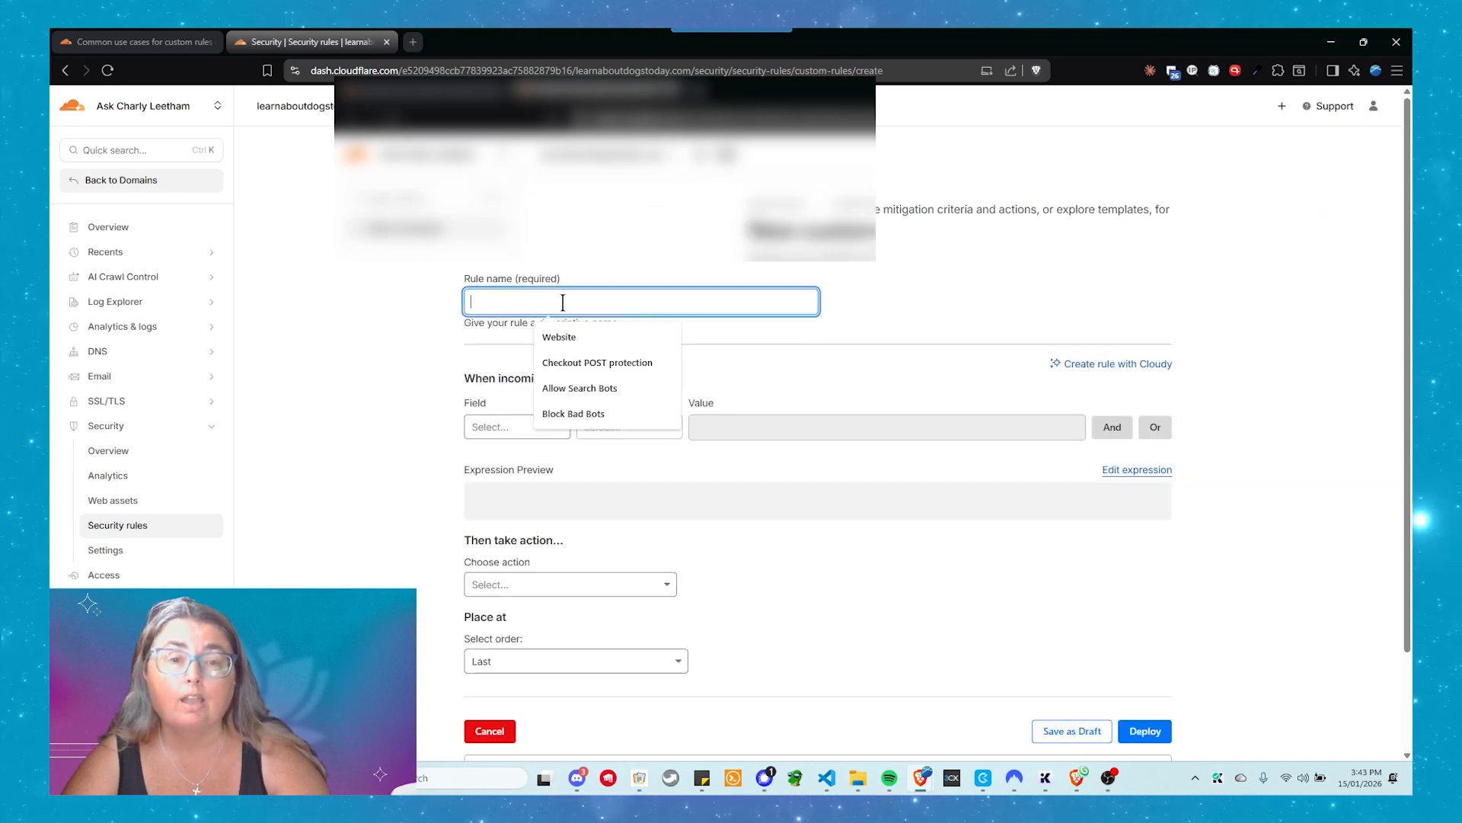
type("Block")
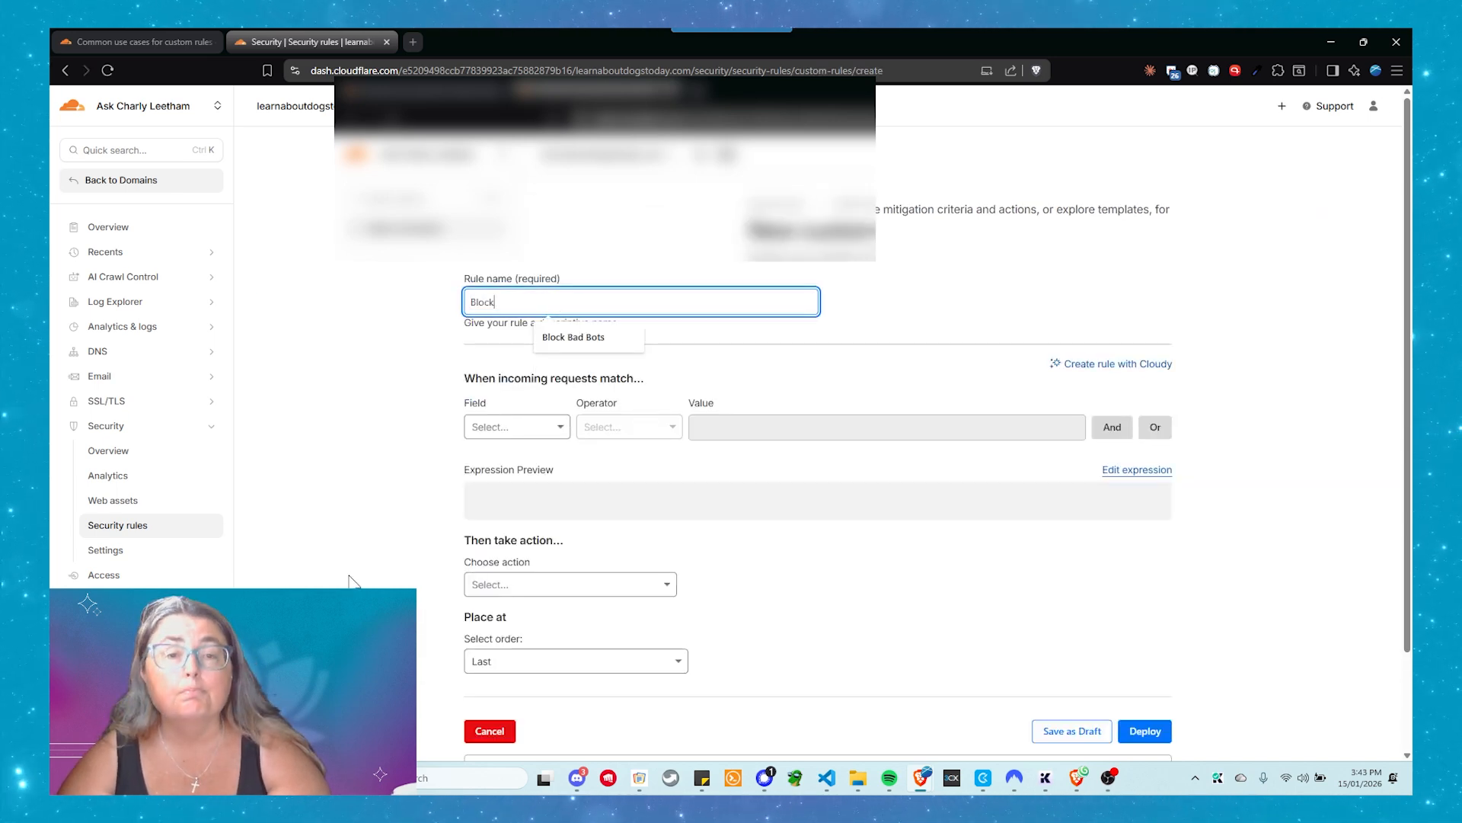
type(" Miis")
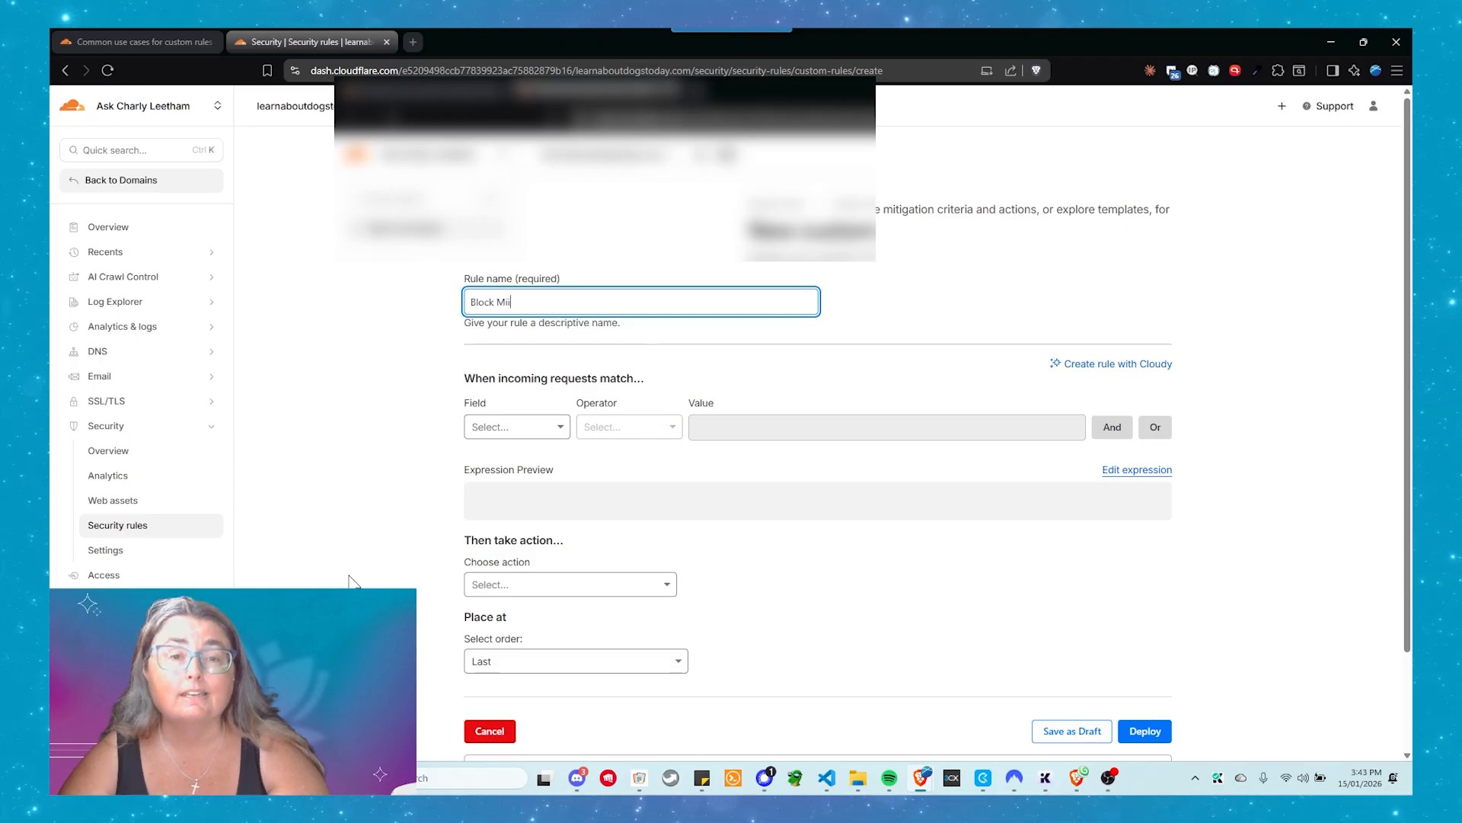
key("BackSpace")
key("BackSpace")
type("ssing ")
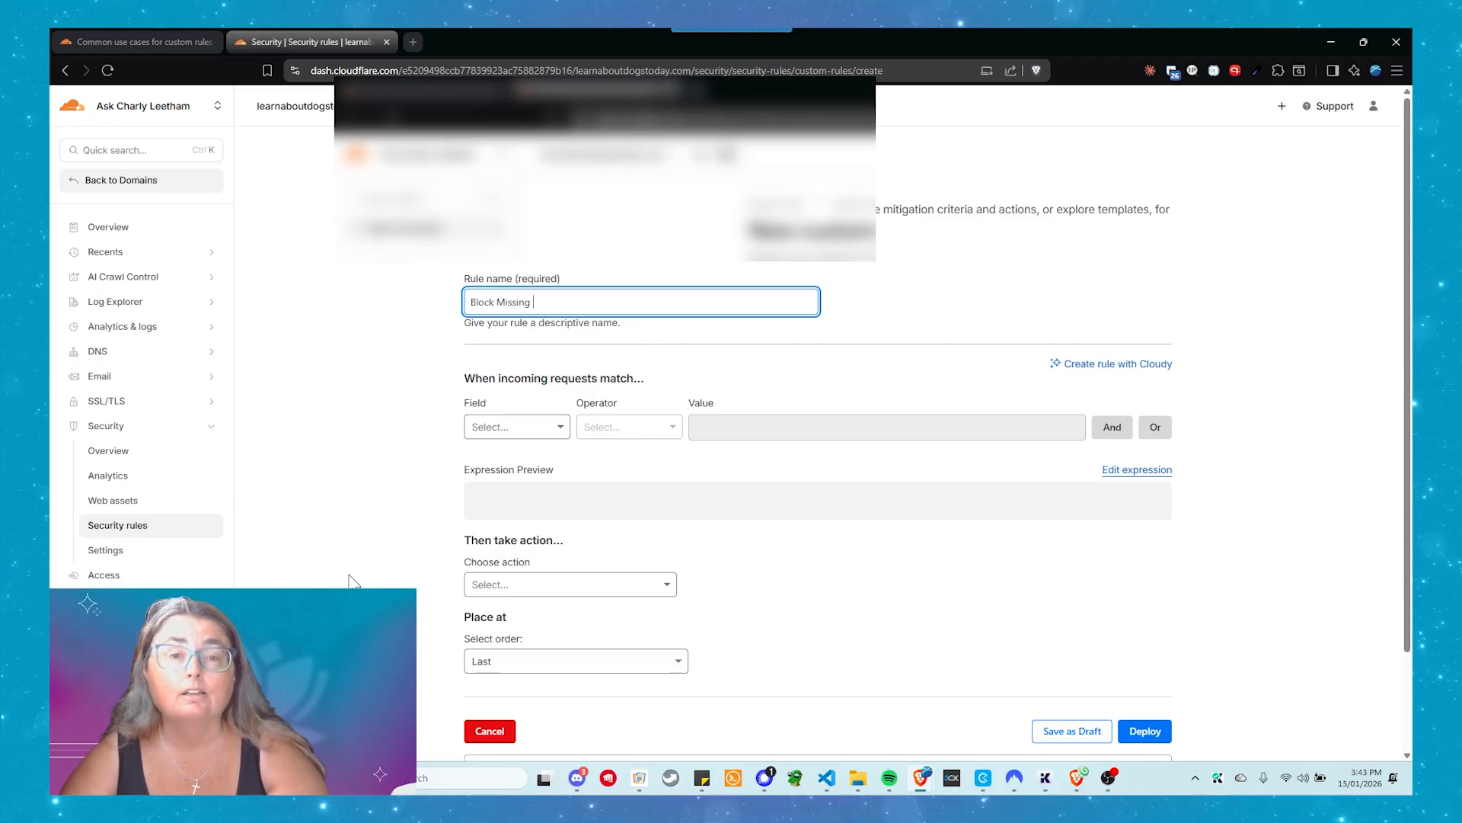
type("User AGent")
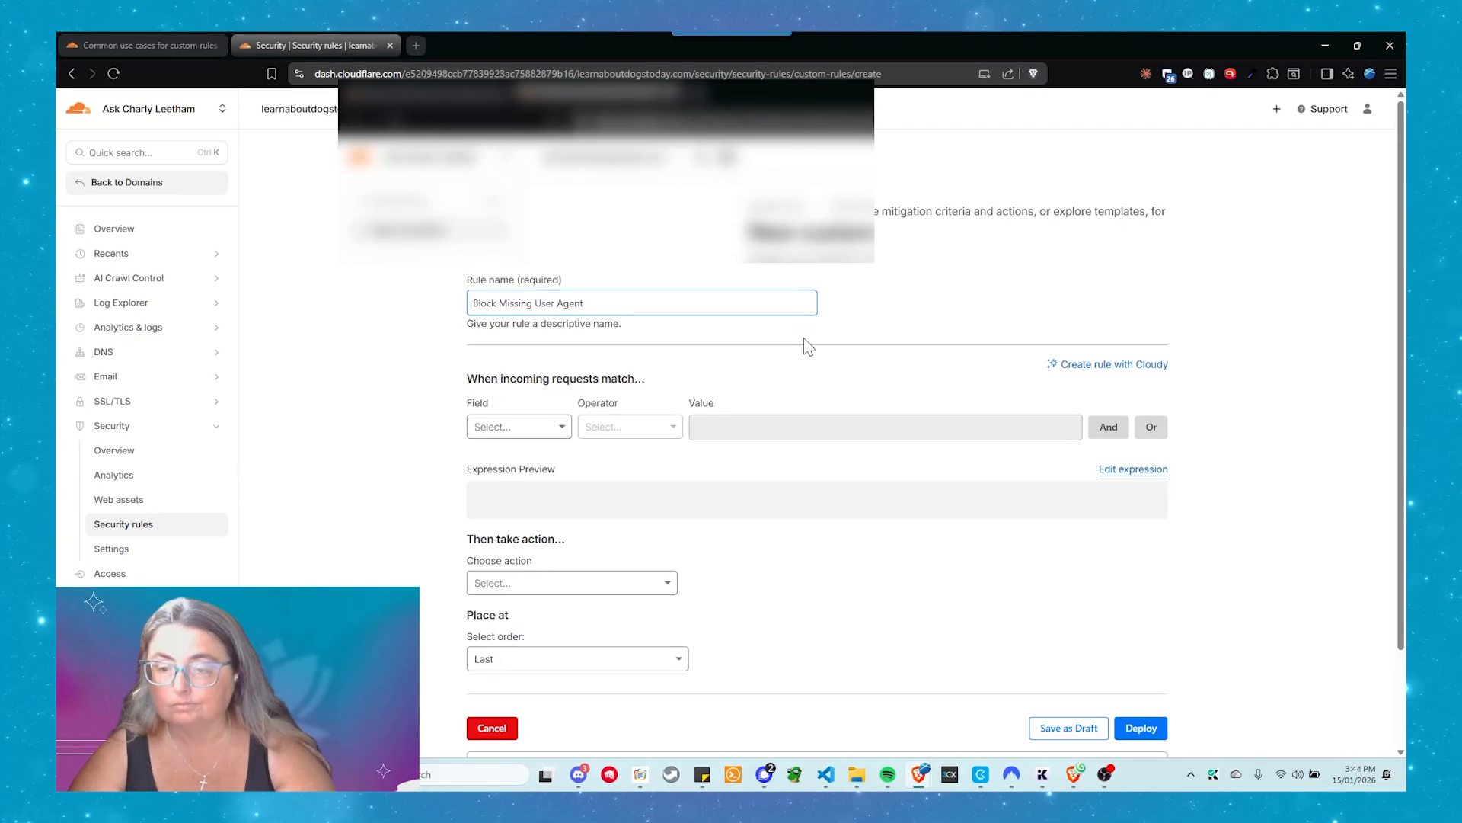
Choose User Agent from the request fields as the rule's match field
left_click(502, 448)
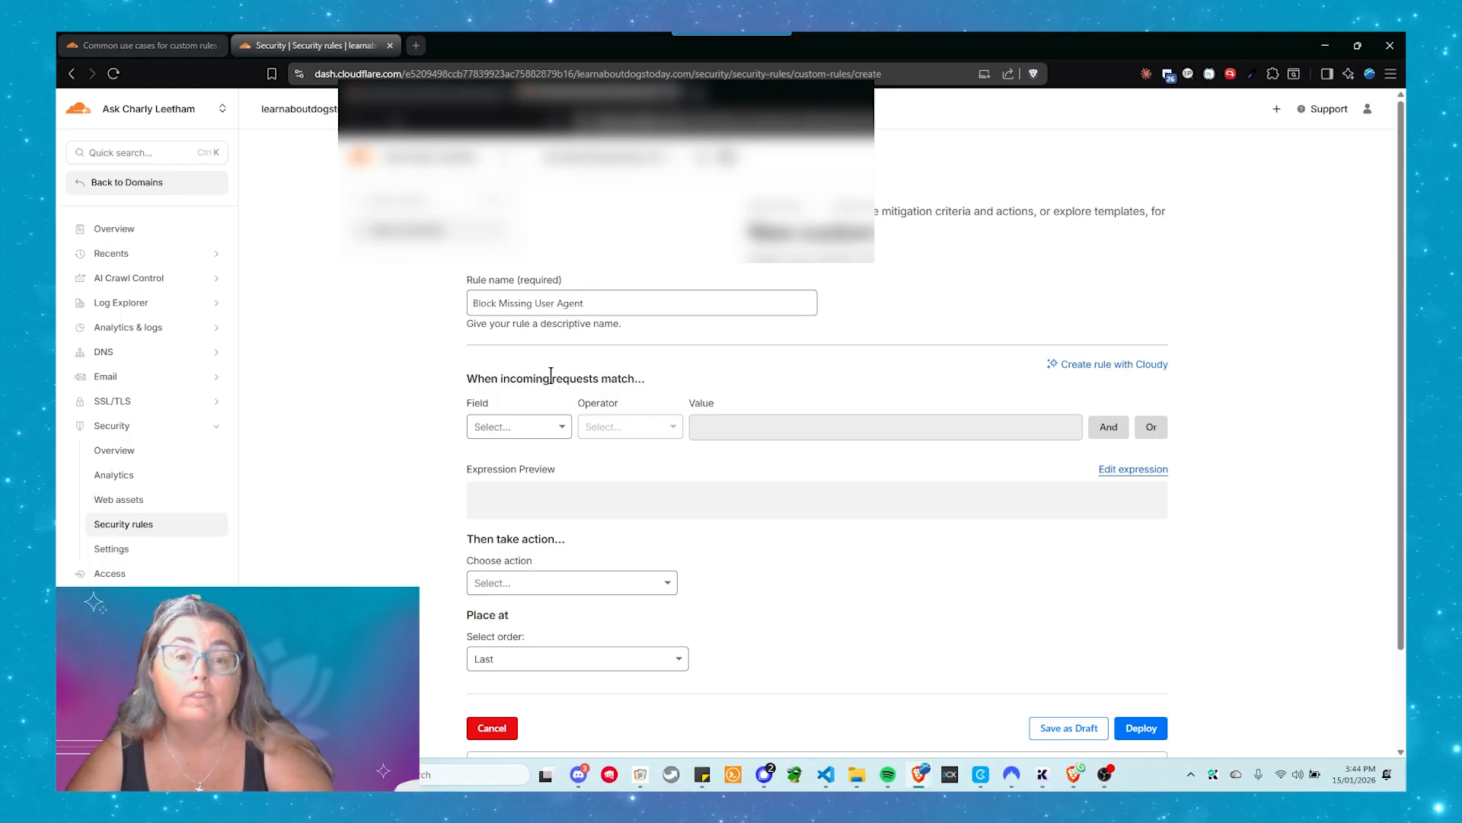
left_click(508, 433)
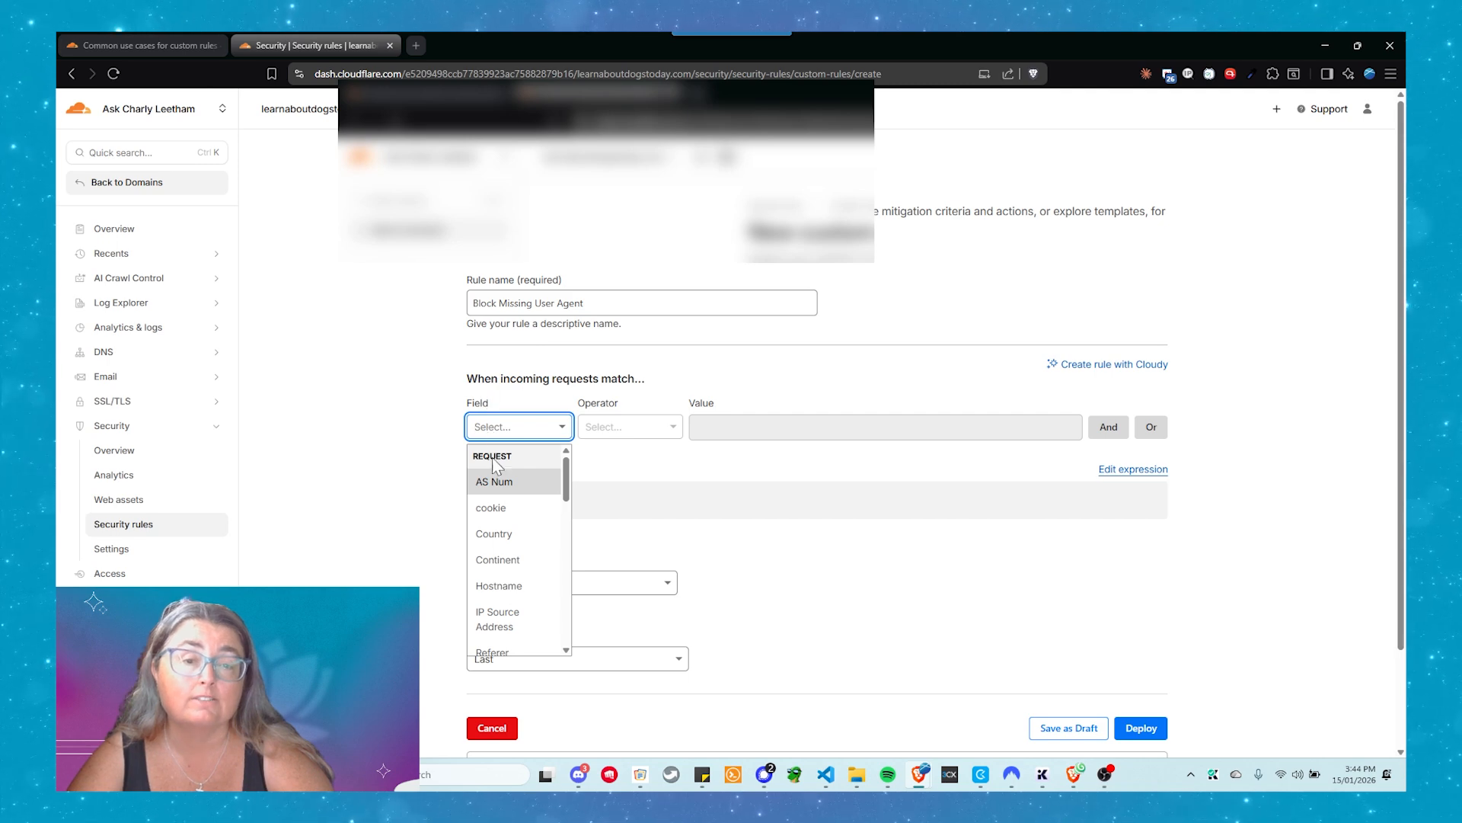
scroll(510, 518, "down", 2)
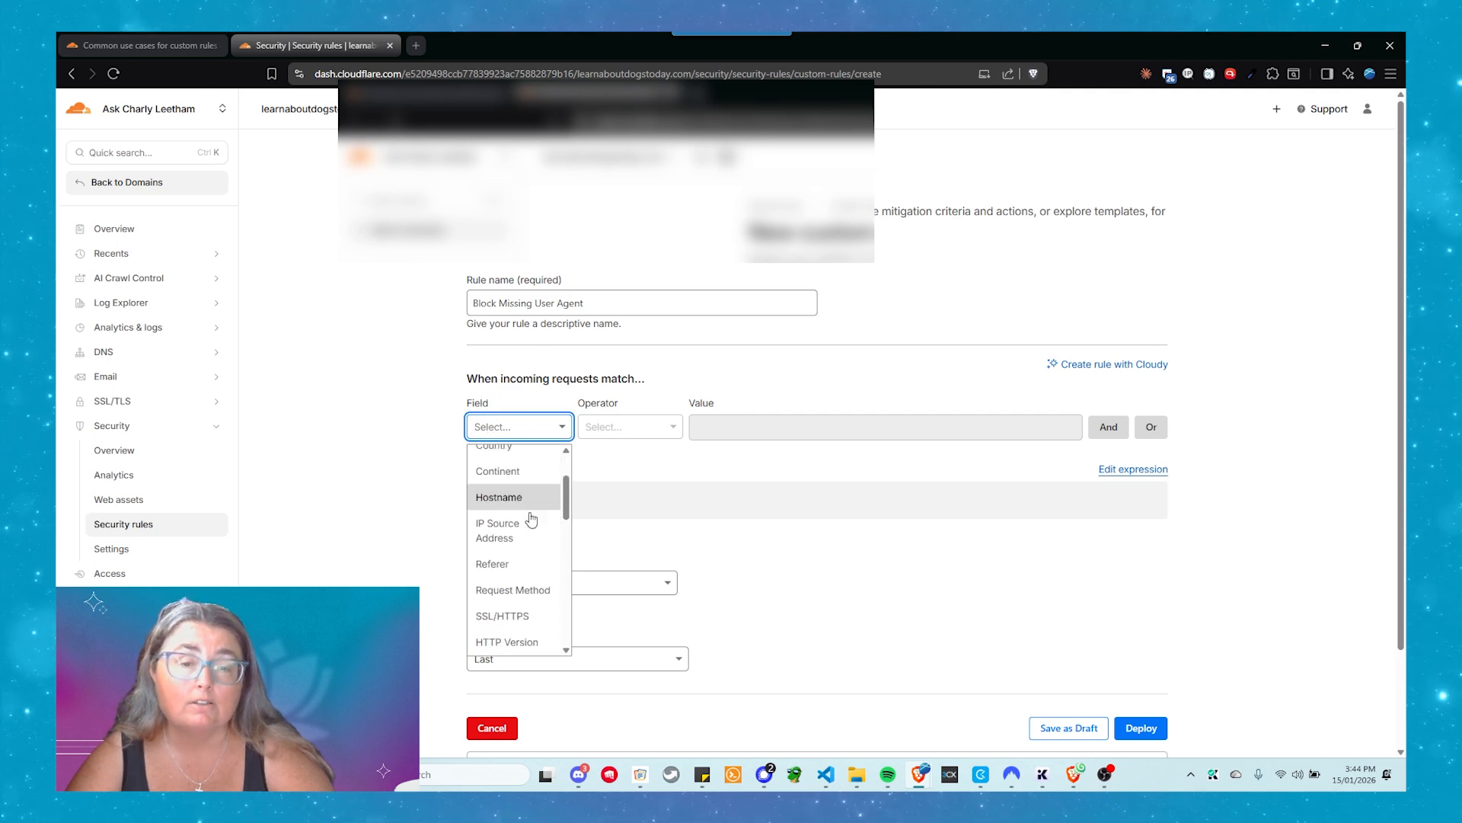
scroll(531, 526, "down", 3)
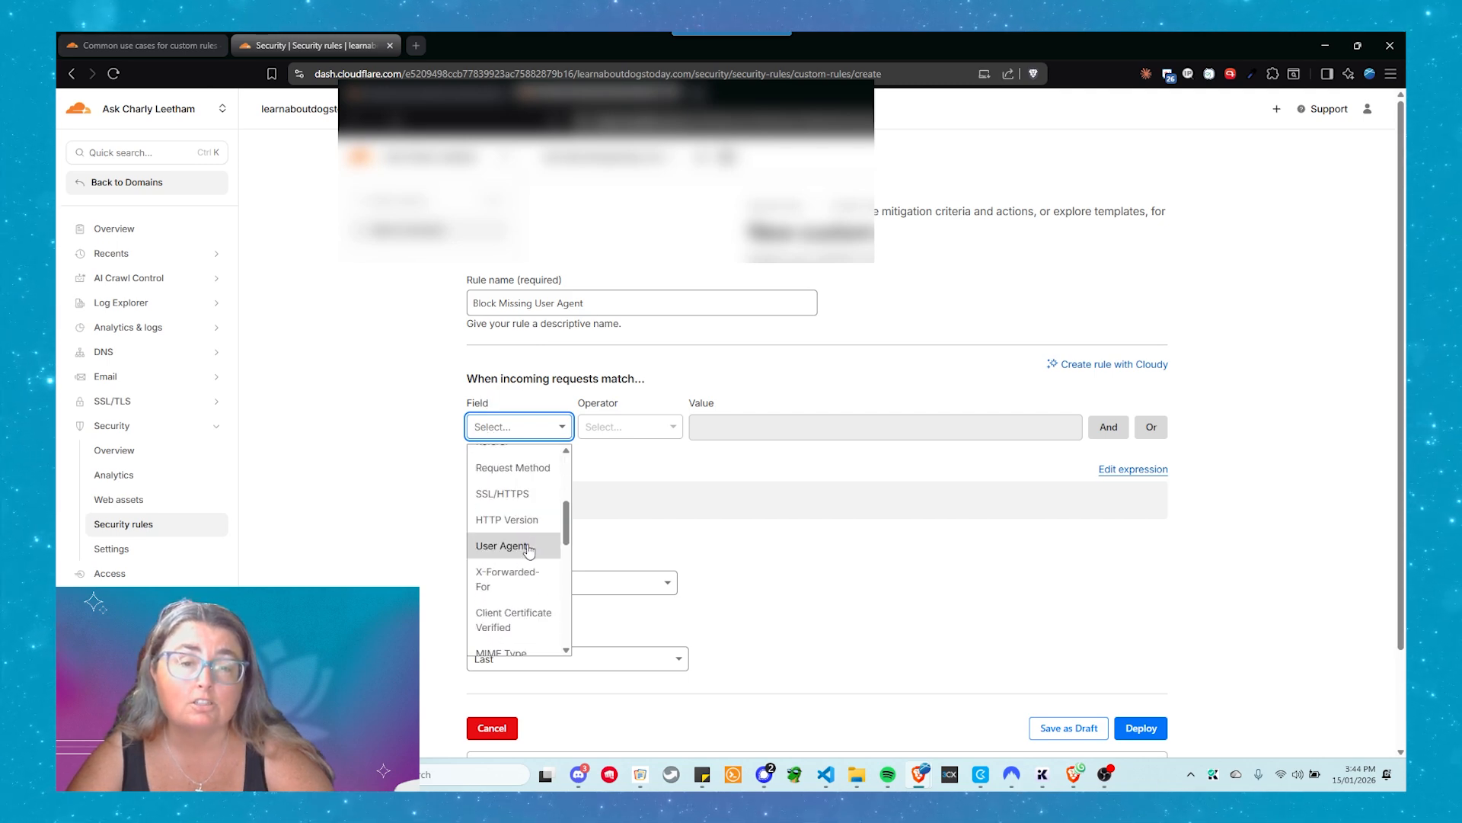
left_click(530, 547)
Look through the User Agent operators, set the operator to equals, and leave the value empty
left_click(636, 432)
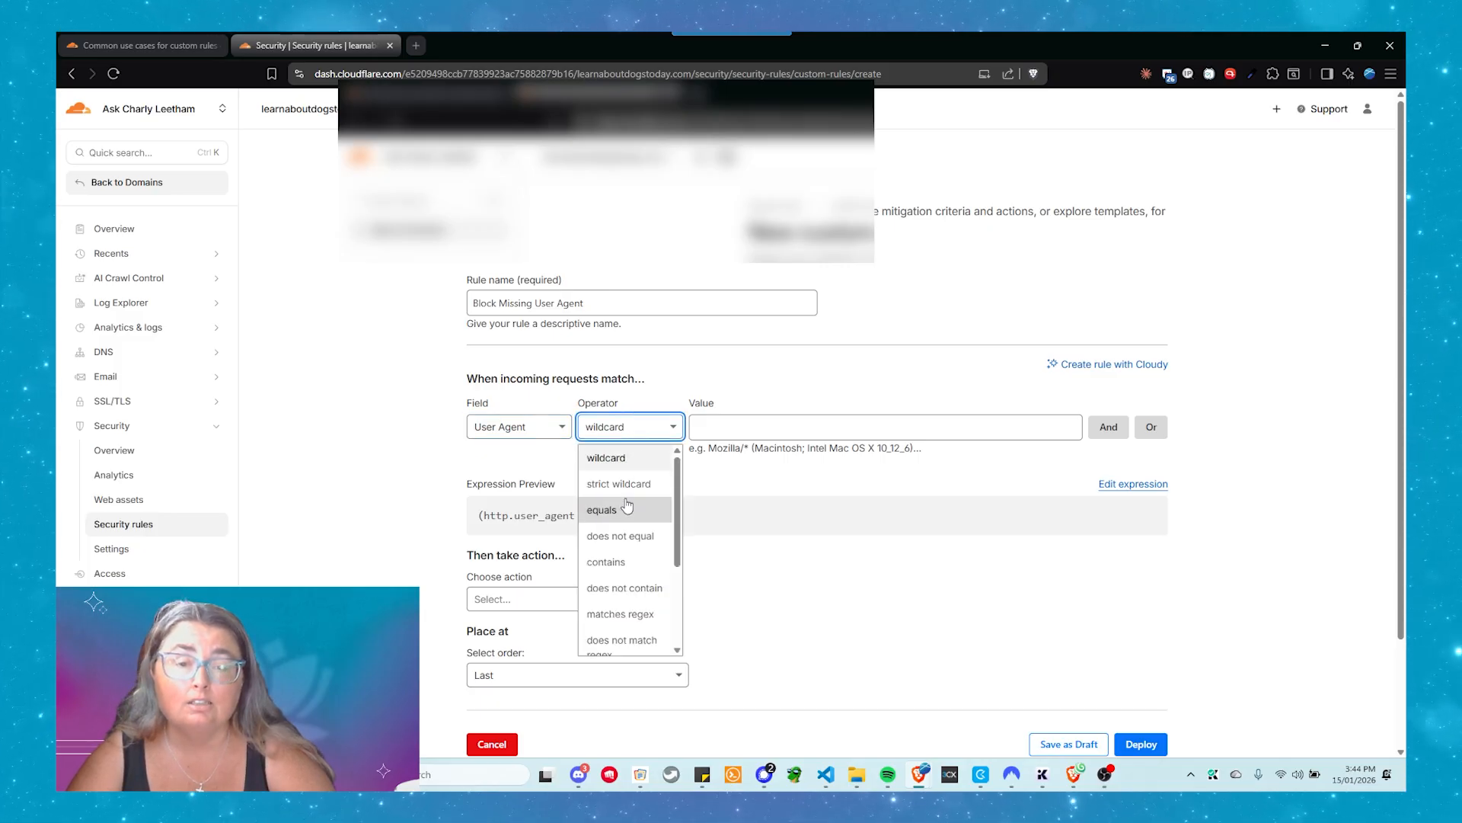
scroll(626, 504, "down", 3)
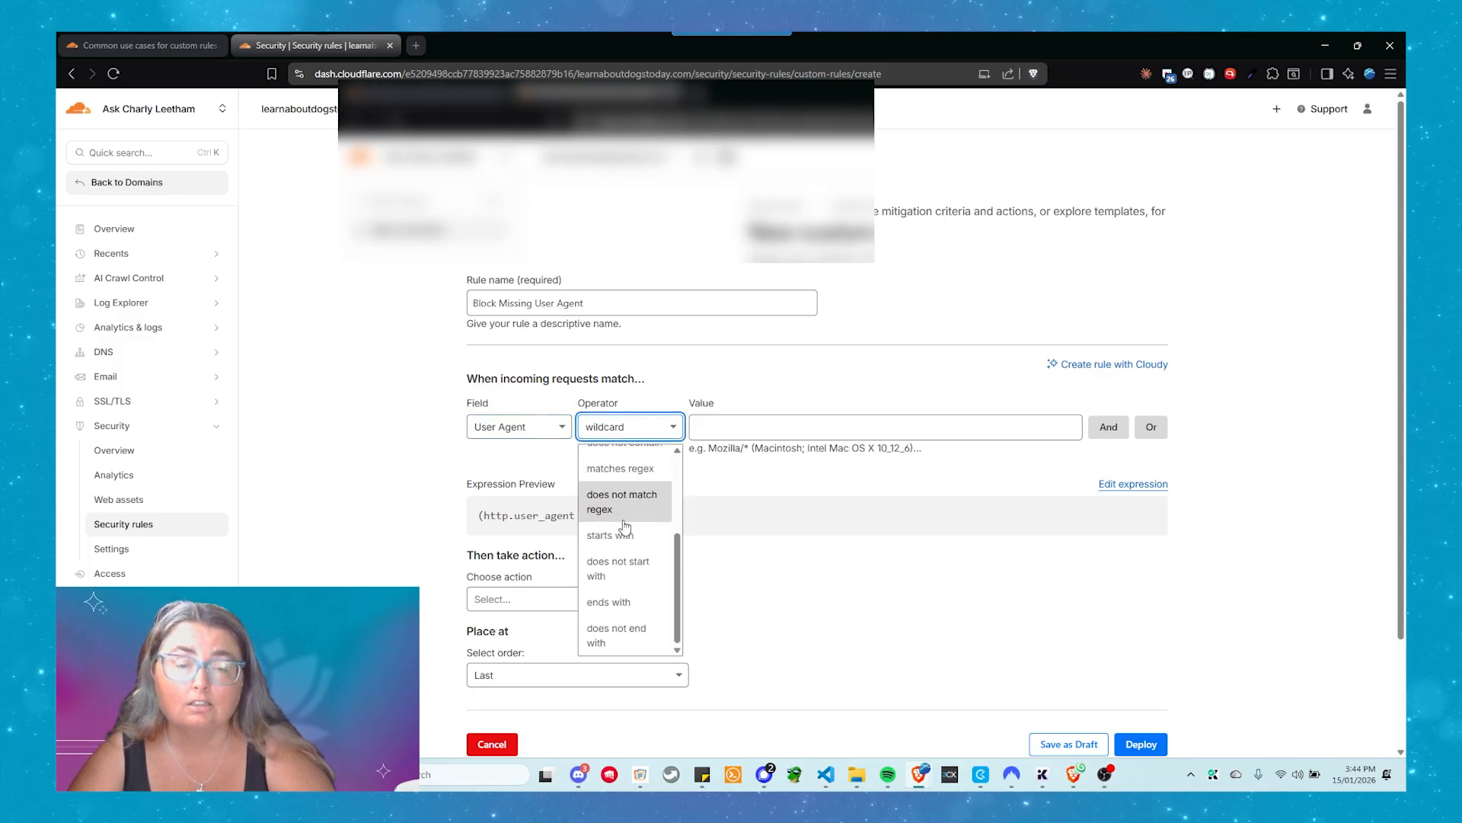
scroll(629, 586, "up", 1)
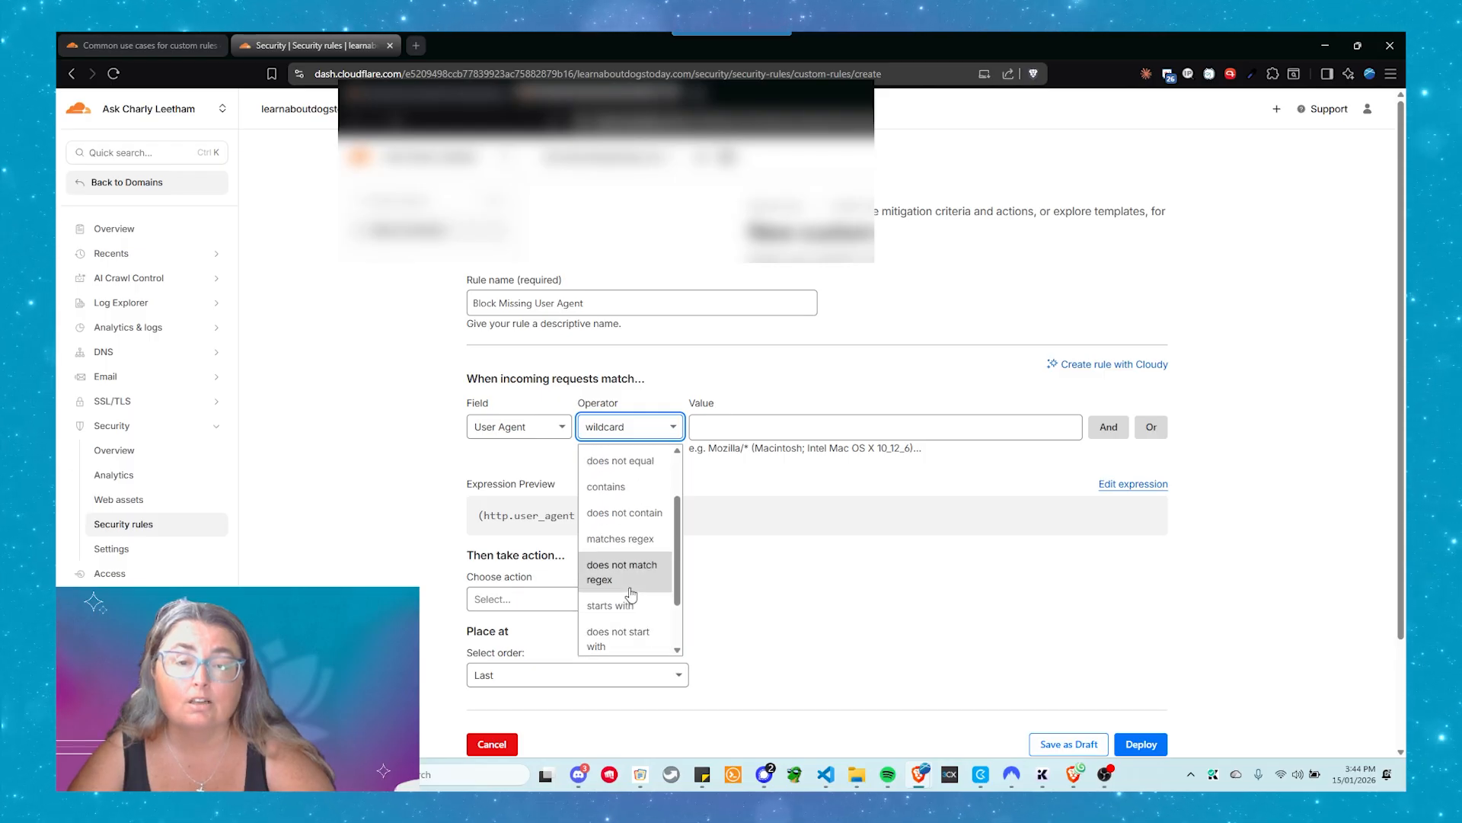
left_click(651, 423)
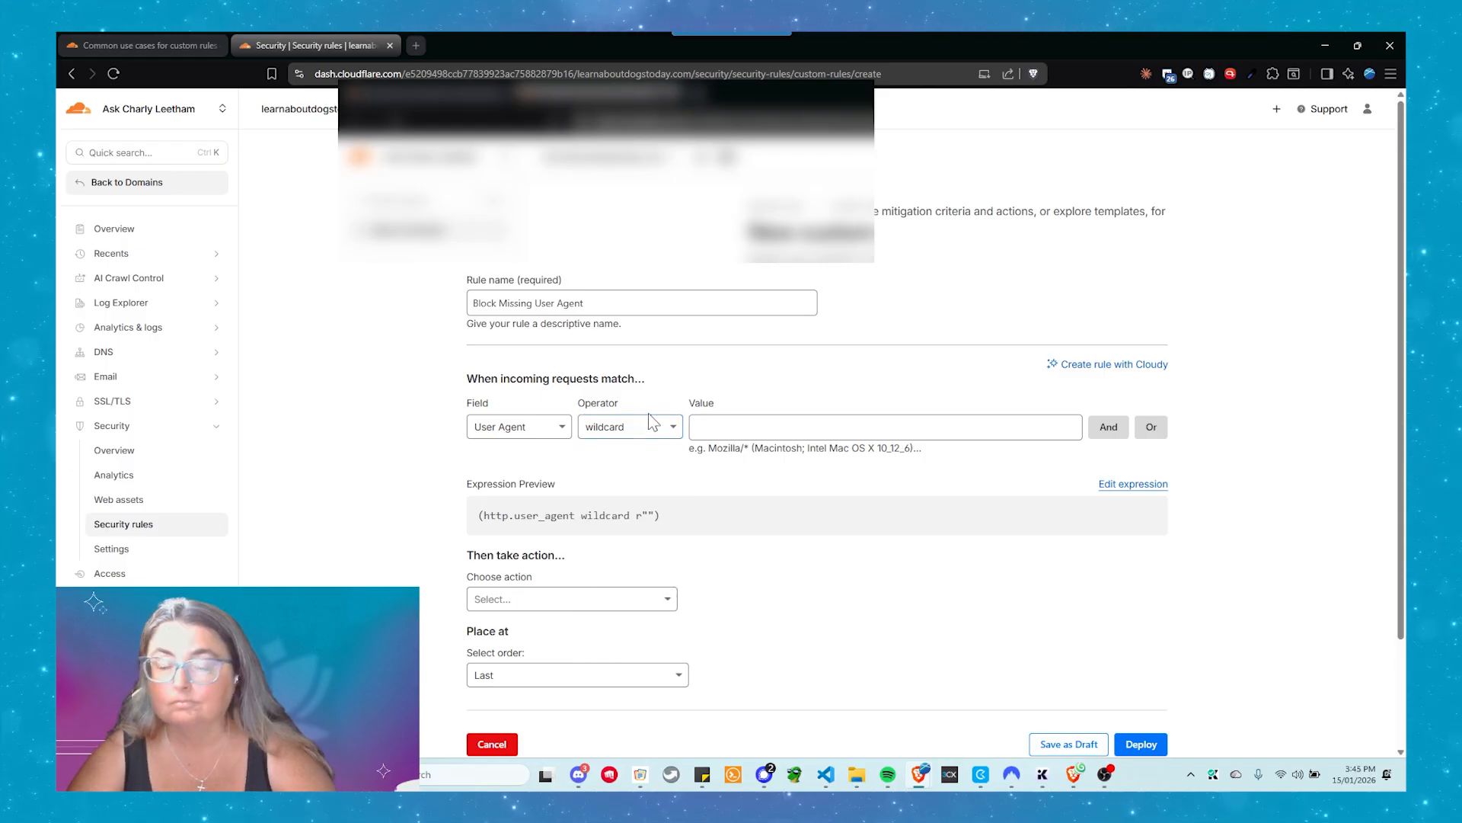
left_click(658, 425)
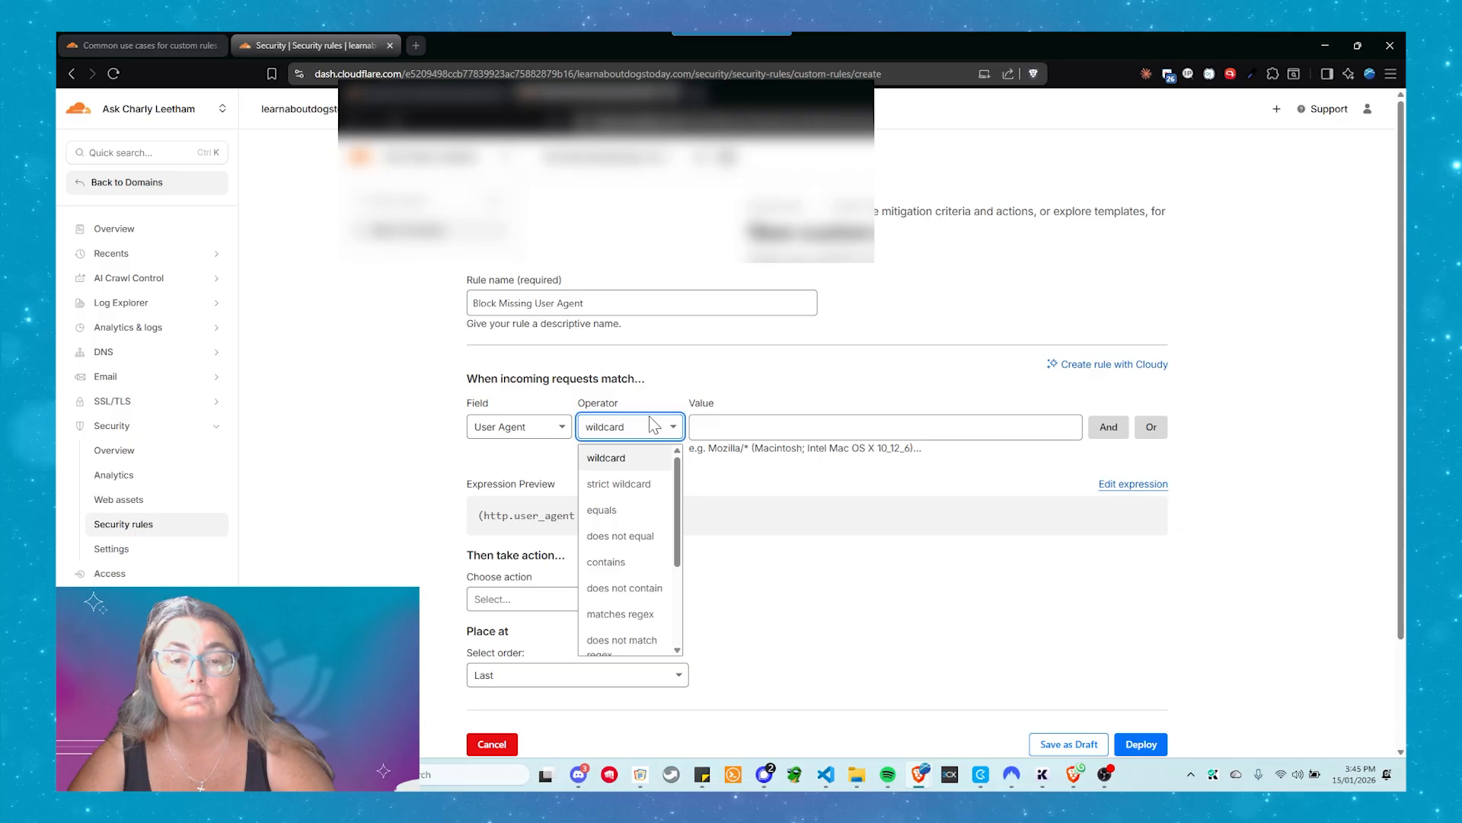
left_click(601, 509)
left_click(787, 424)
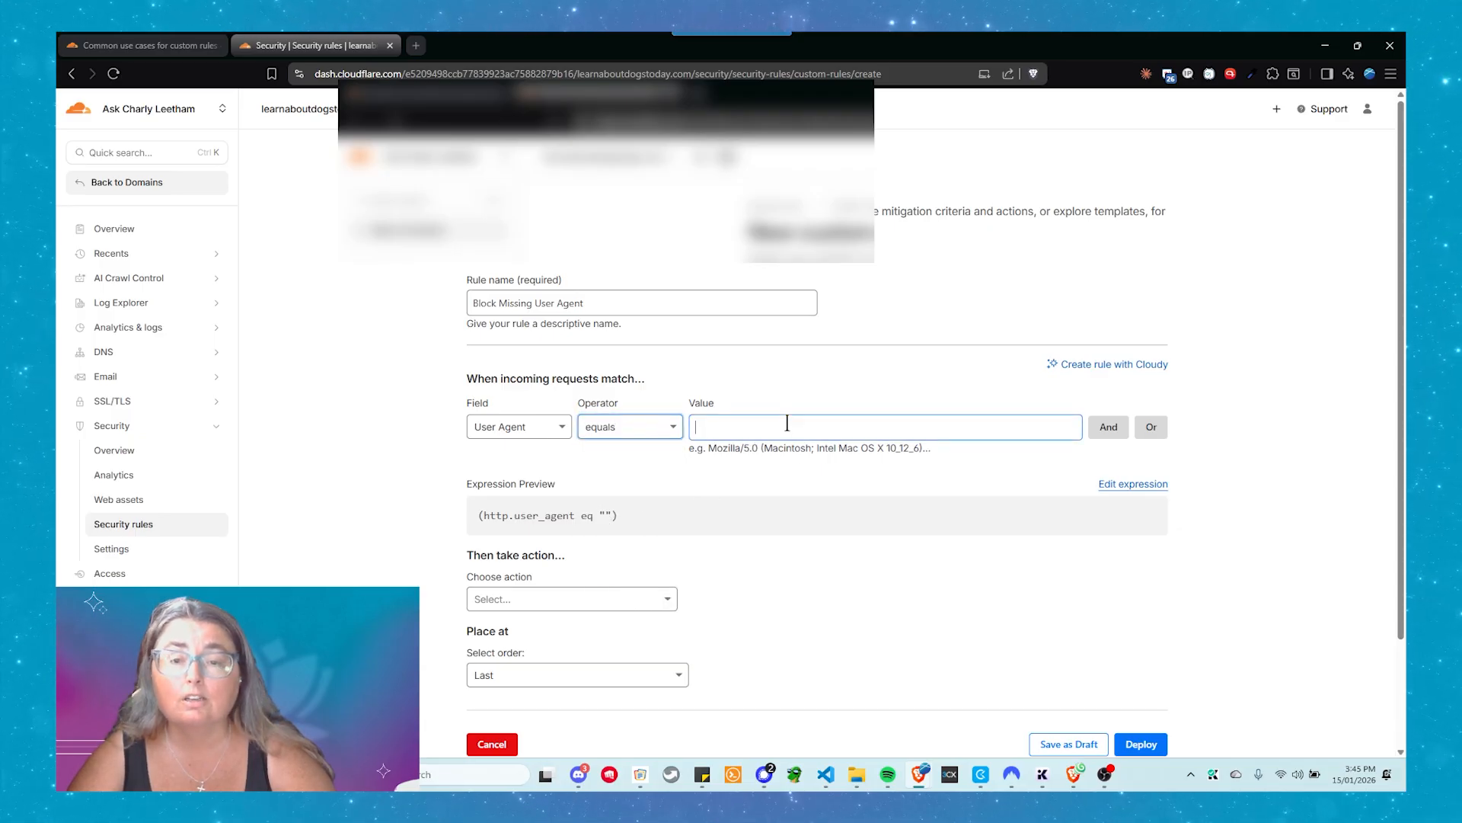
left_click(692, 464)
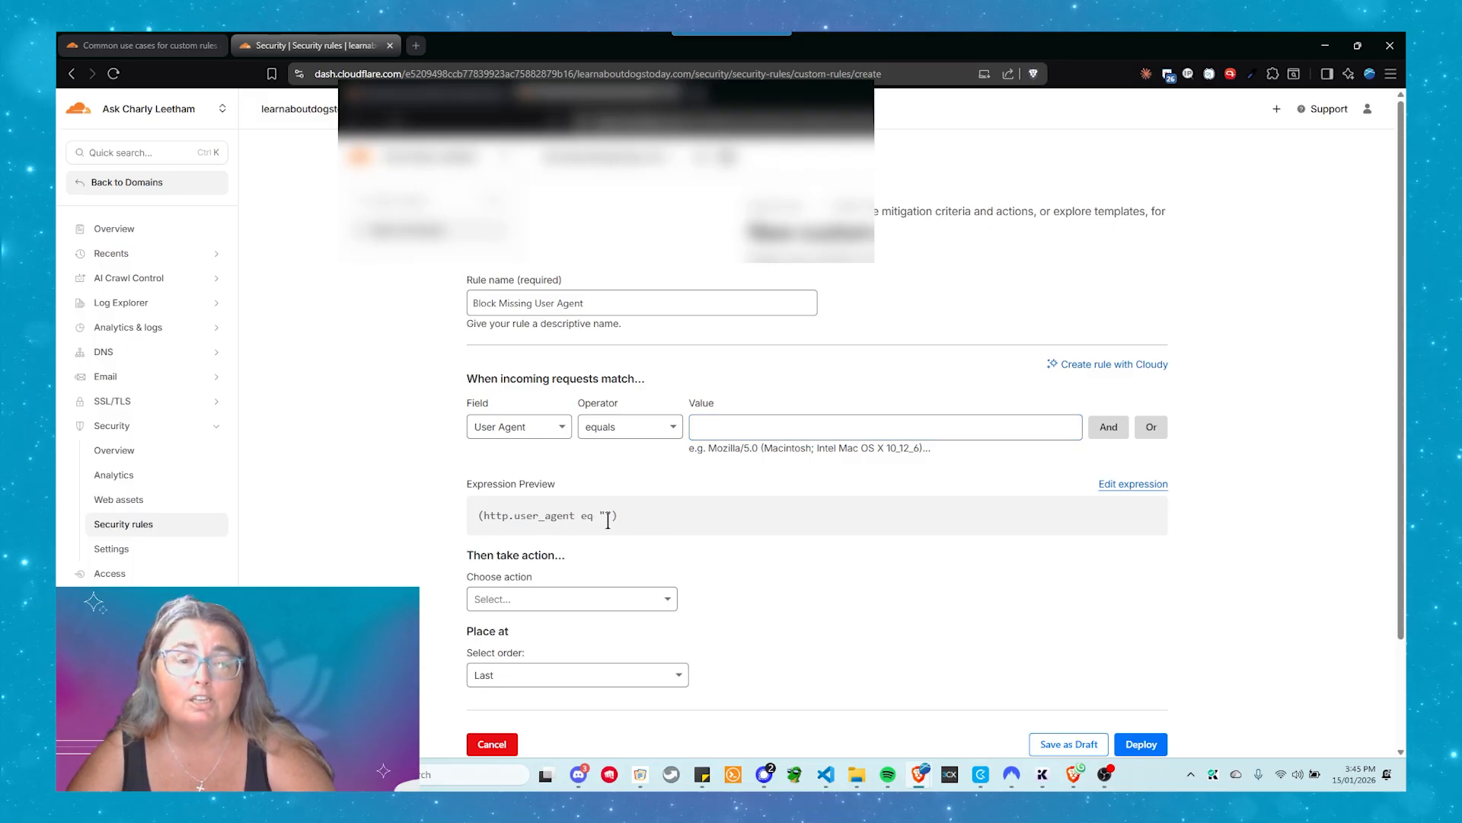
Choose Block as the action for the Block Missing User Agent rule
left_click(576, 599)
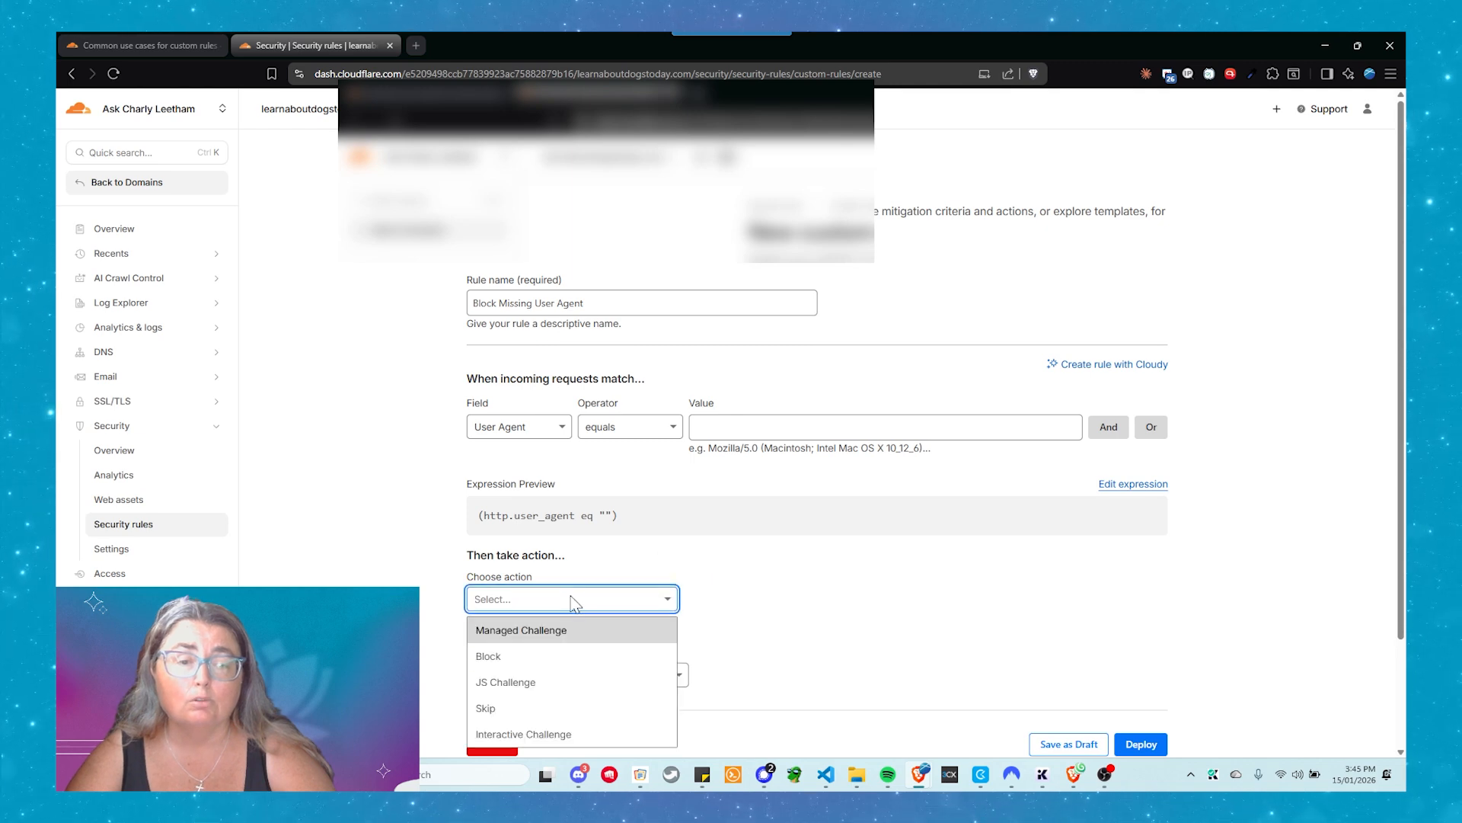
left_click(535, 655)
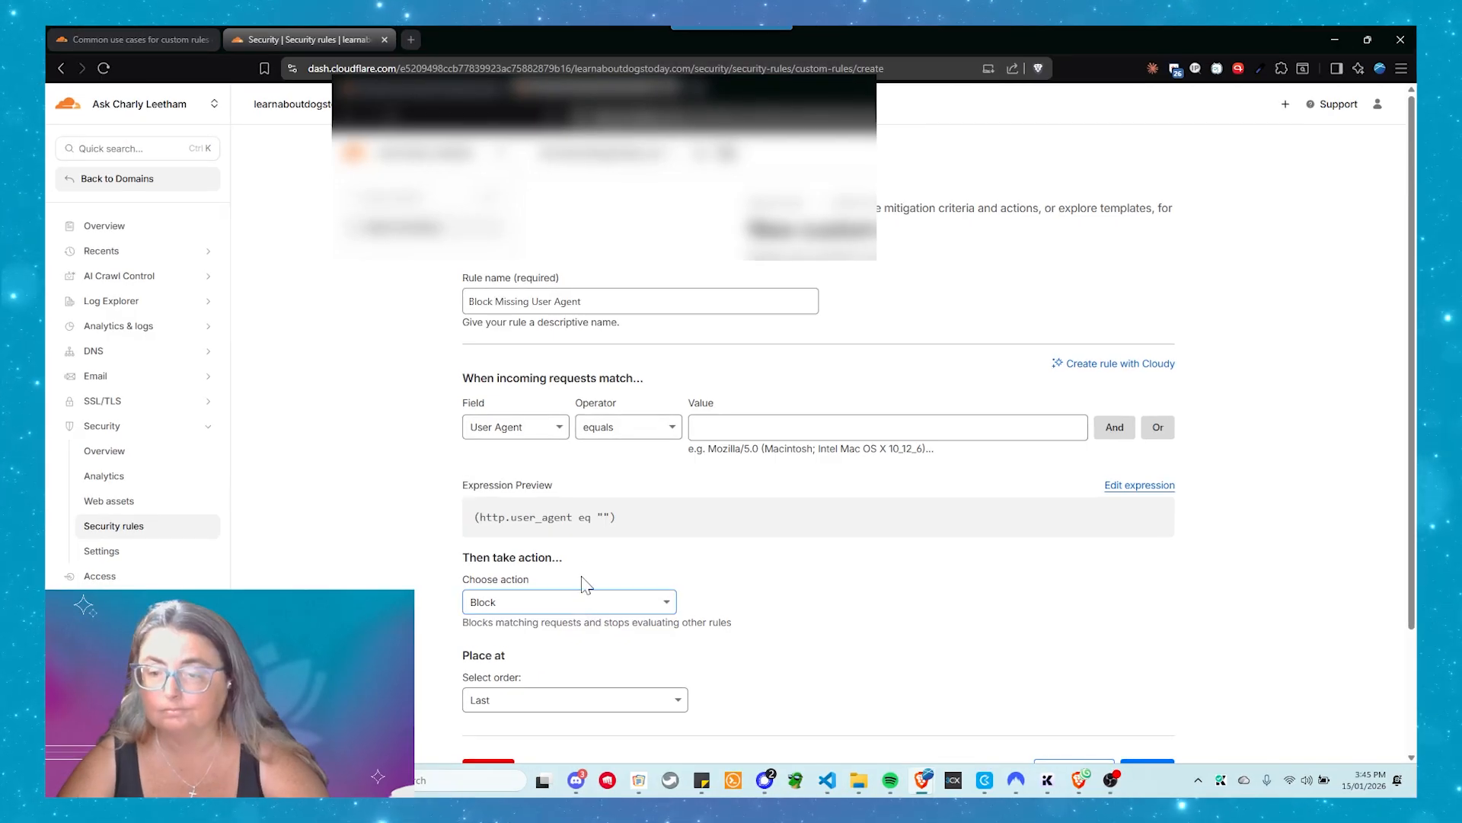
Change the rule's action to Managed Challenge and deploy the Block Missing User Agent rule in last place
left_click(544, 607)
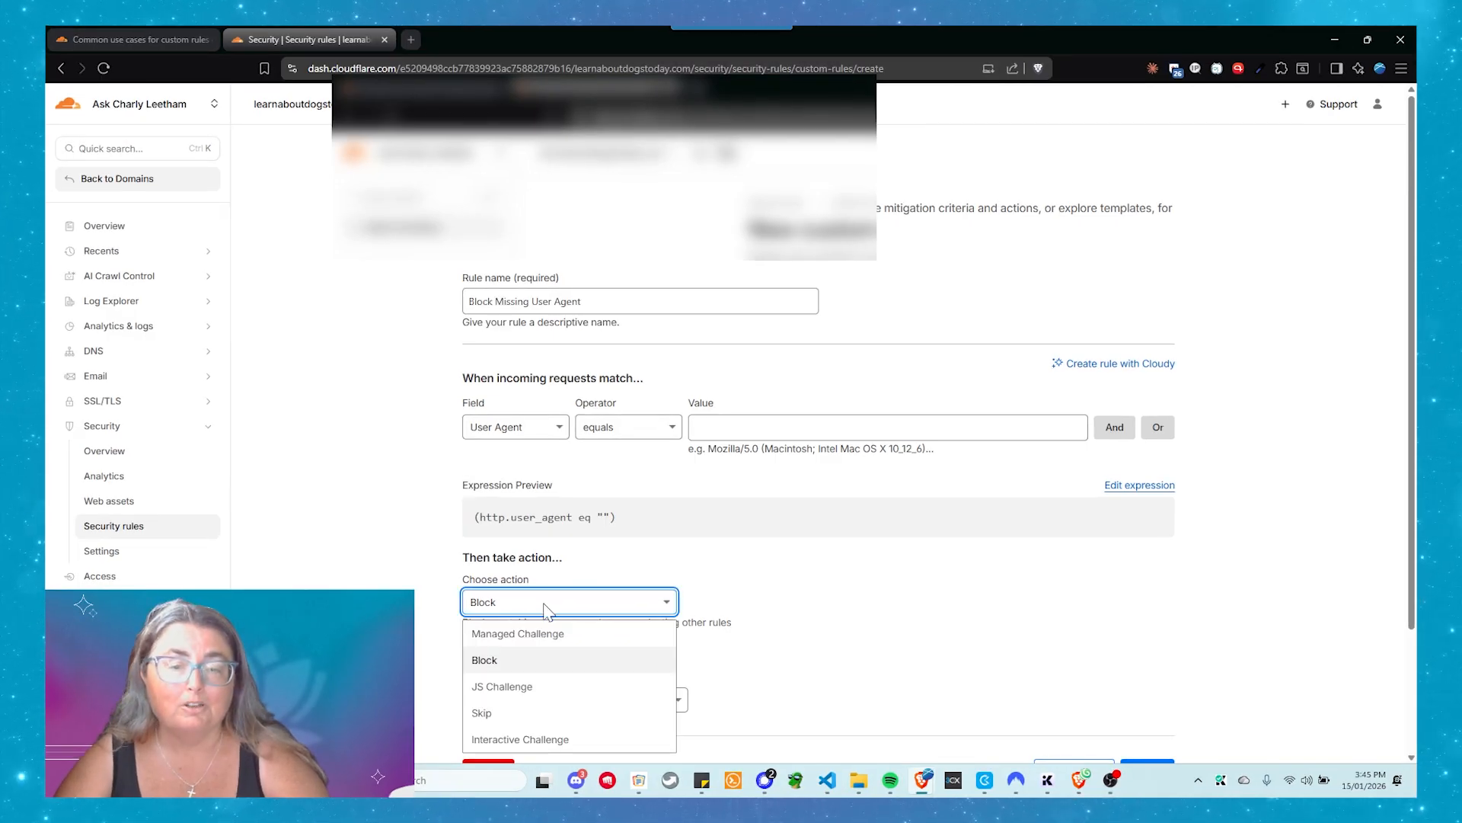
left_click(551, 637)
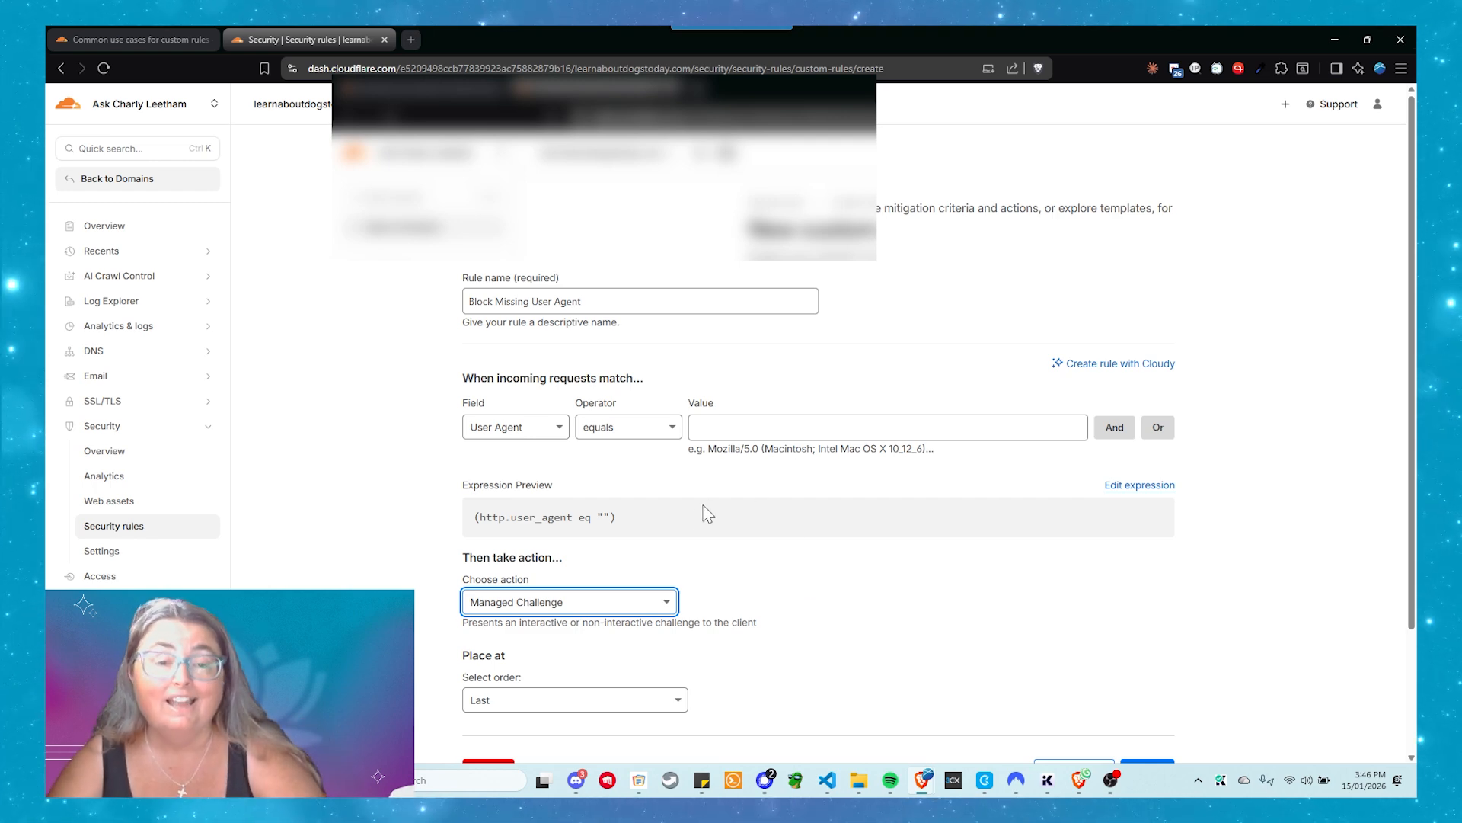
scroll(732, 553, "down", 1)
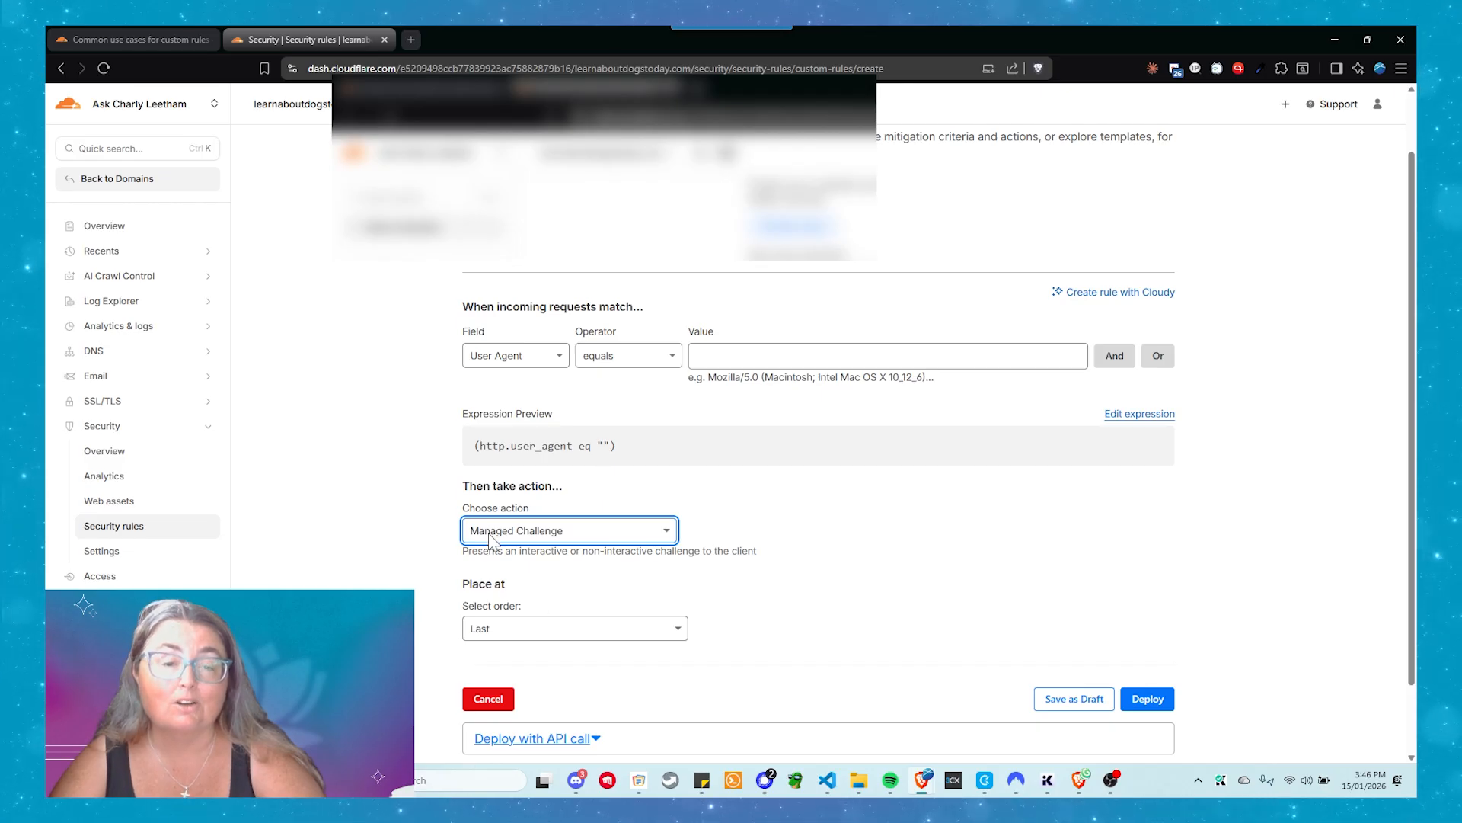
left_click(1148, 699)
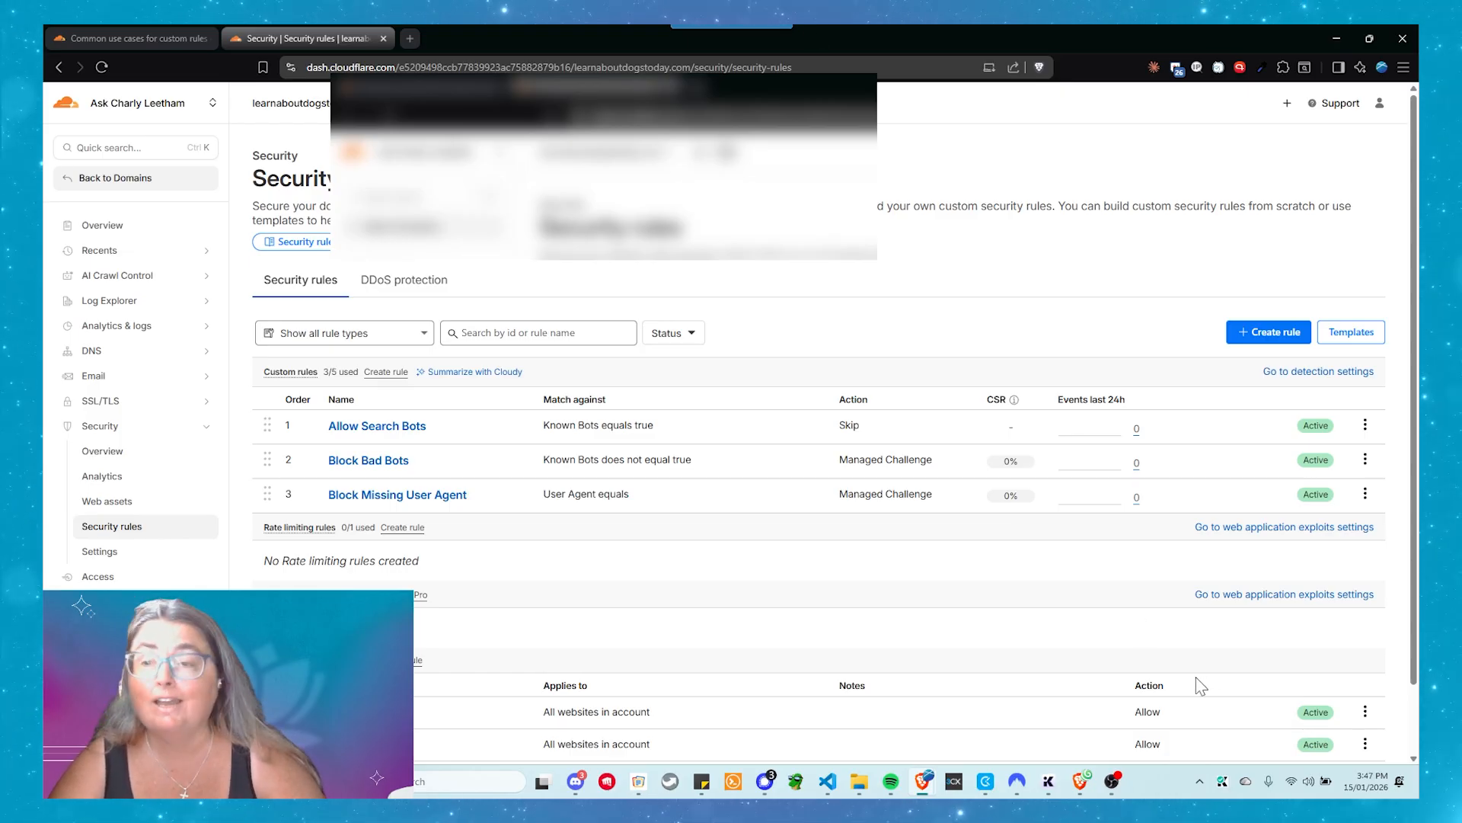
Start a new custom security rule and name it Block Aggressive Search Engines
left_click(1270, 339)
left_click(1202, 363)
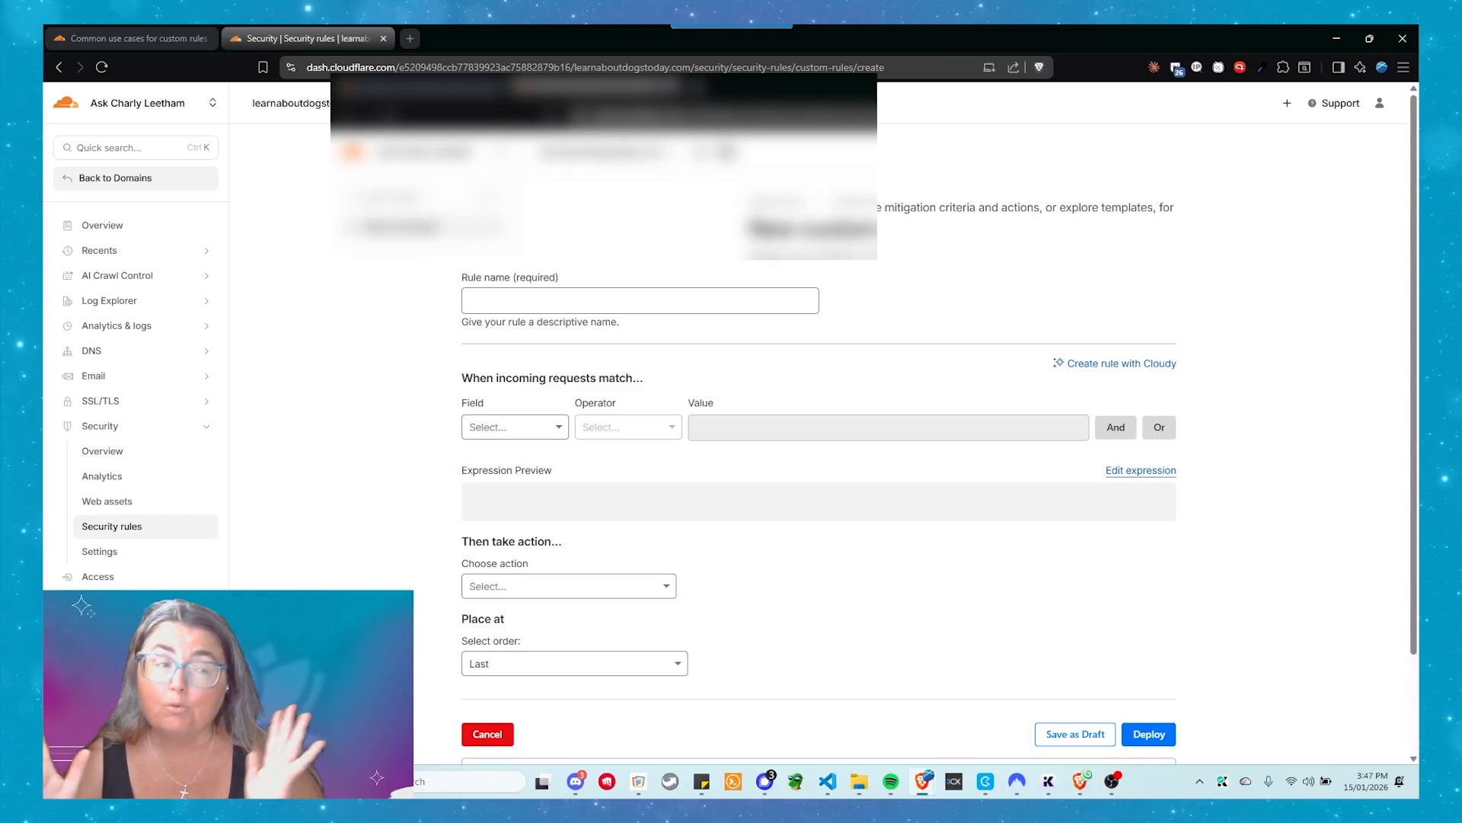
left_click(635, 299)
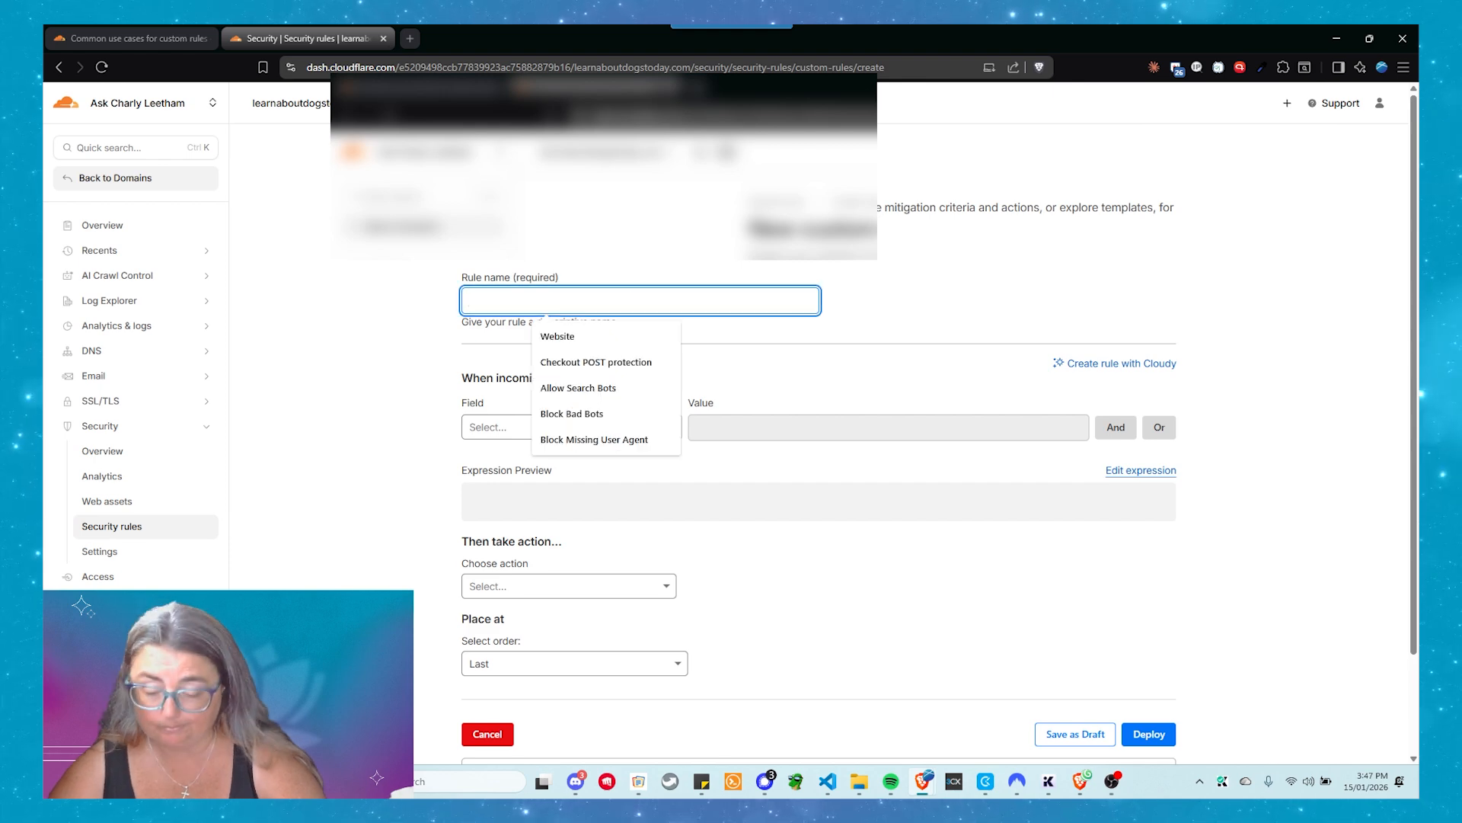
type("Block Agg")
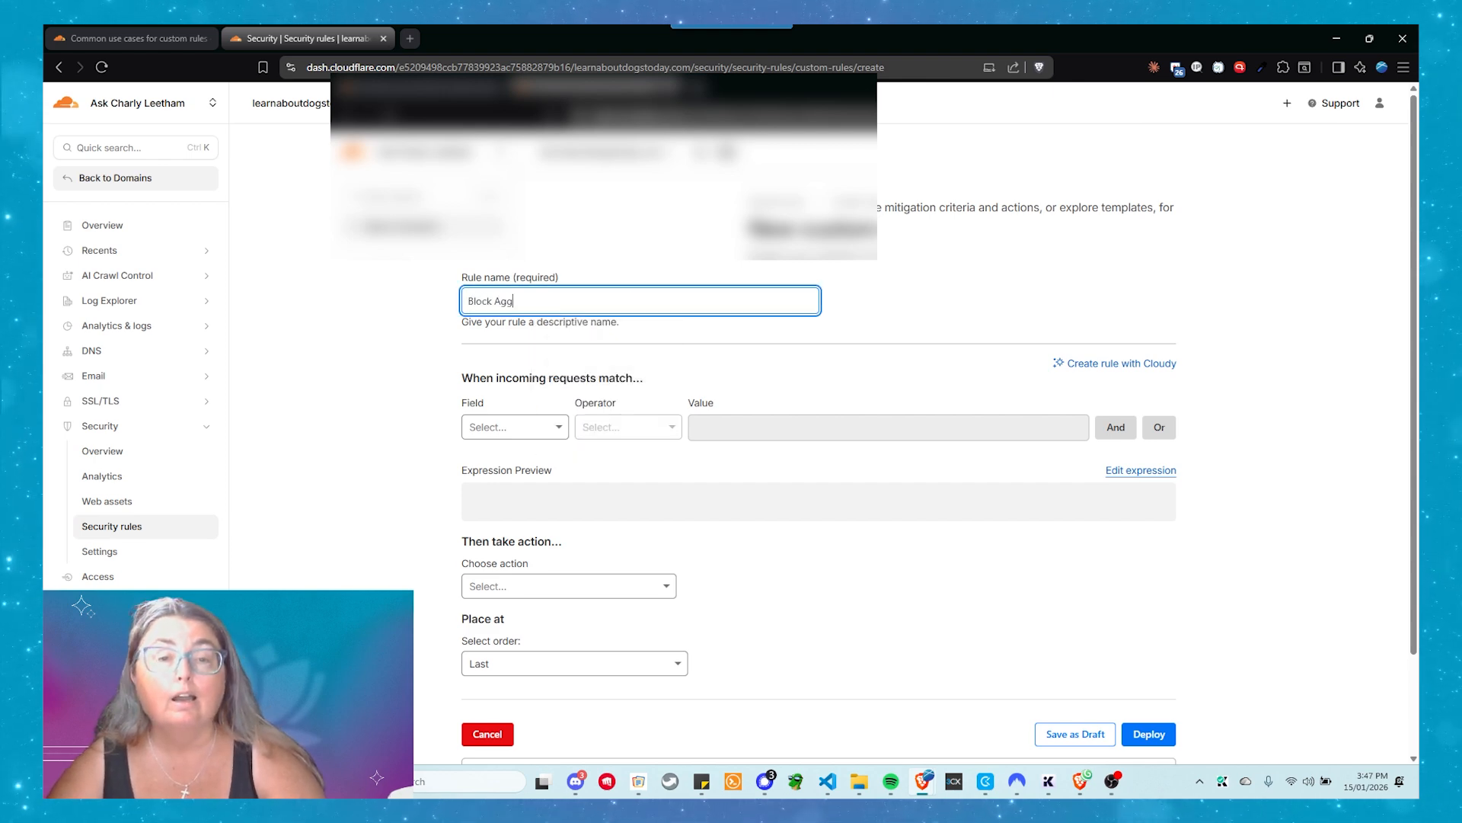
type("ressive S")
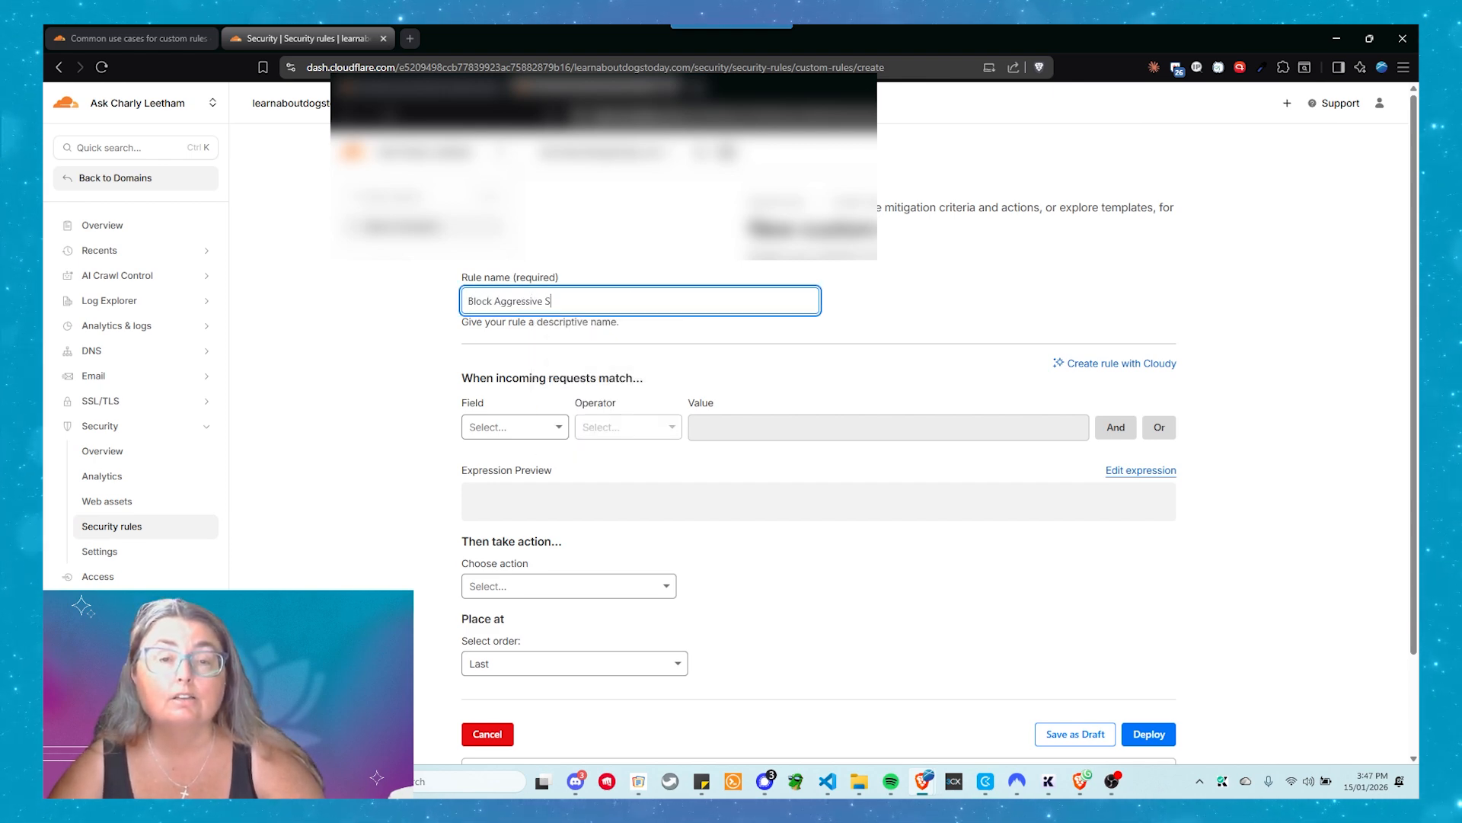
type("earch ")
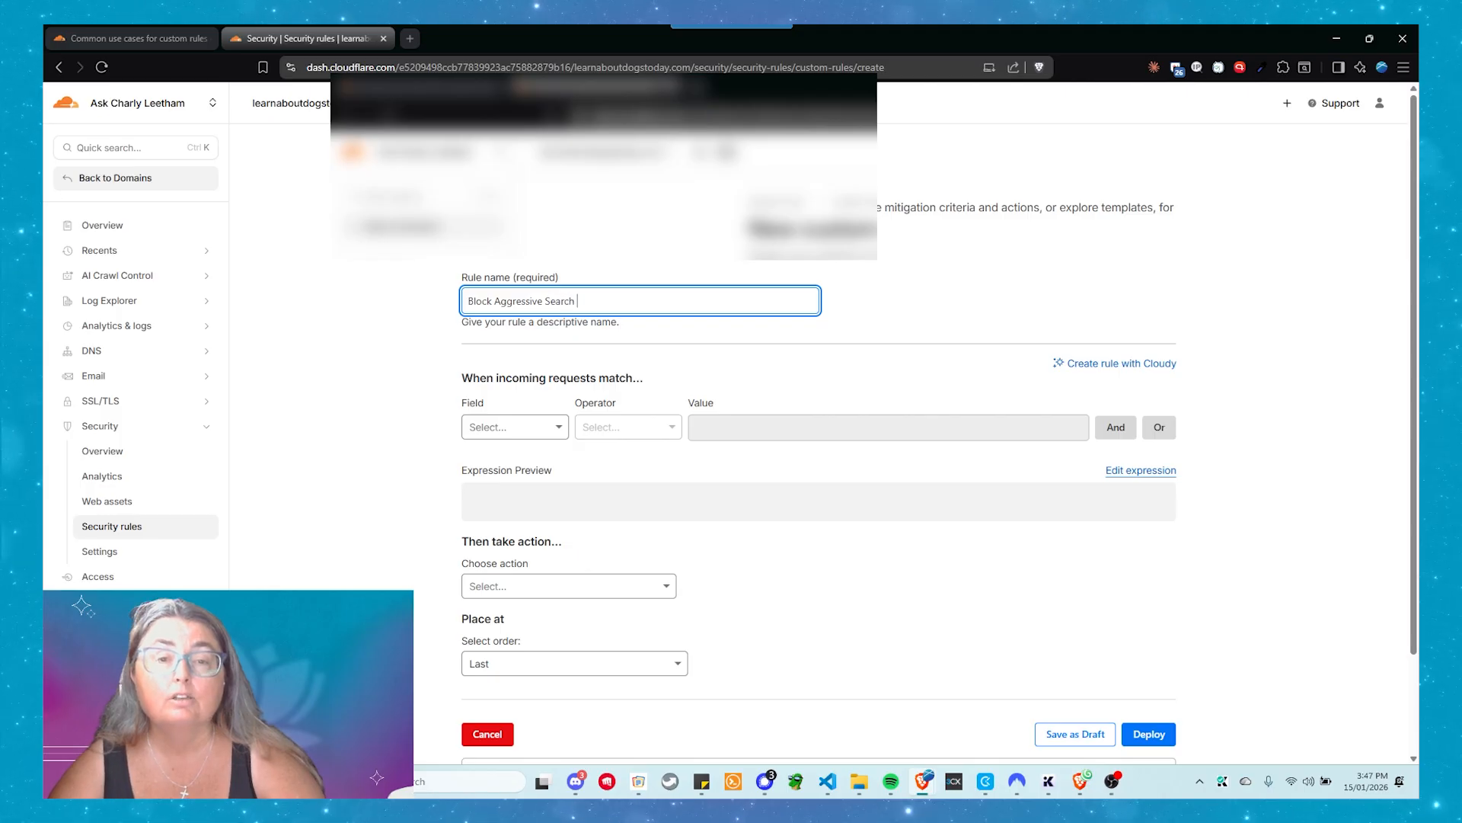
type("Engines")
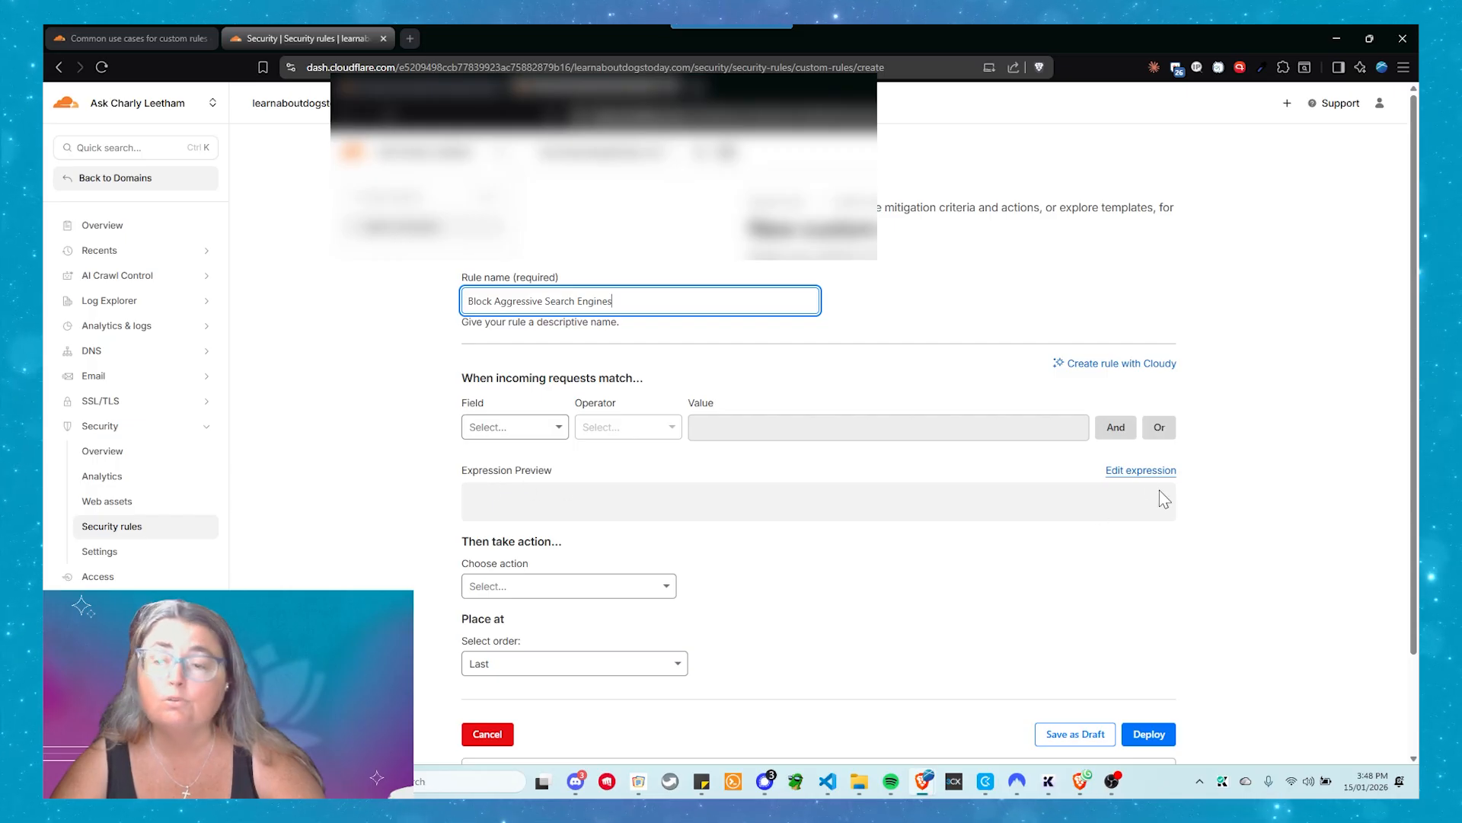
Paste a match expression for user agents containing yandex, baidu, semrush, ahrefs, bot with "and not cf.client.bot", or crawl, joined by or, into the expression editor
left_click(1121, 471)
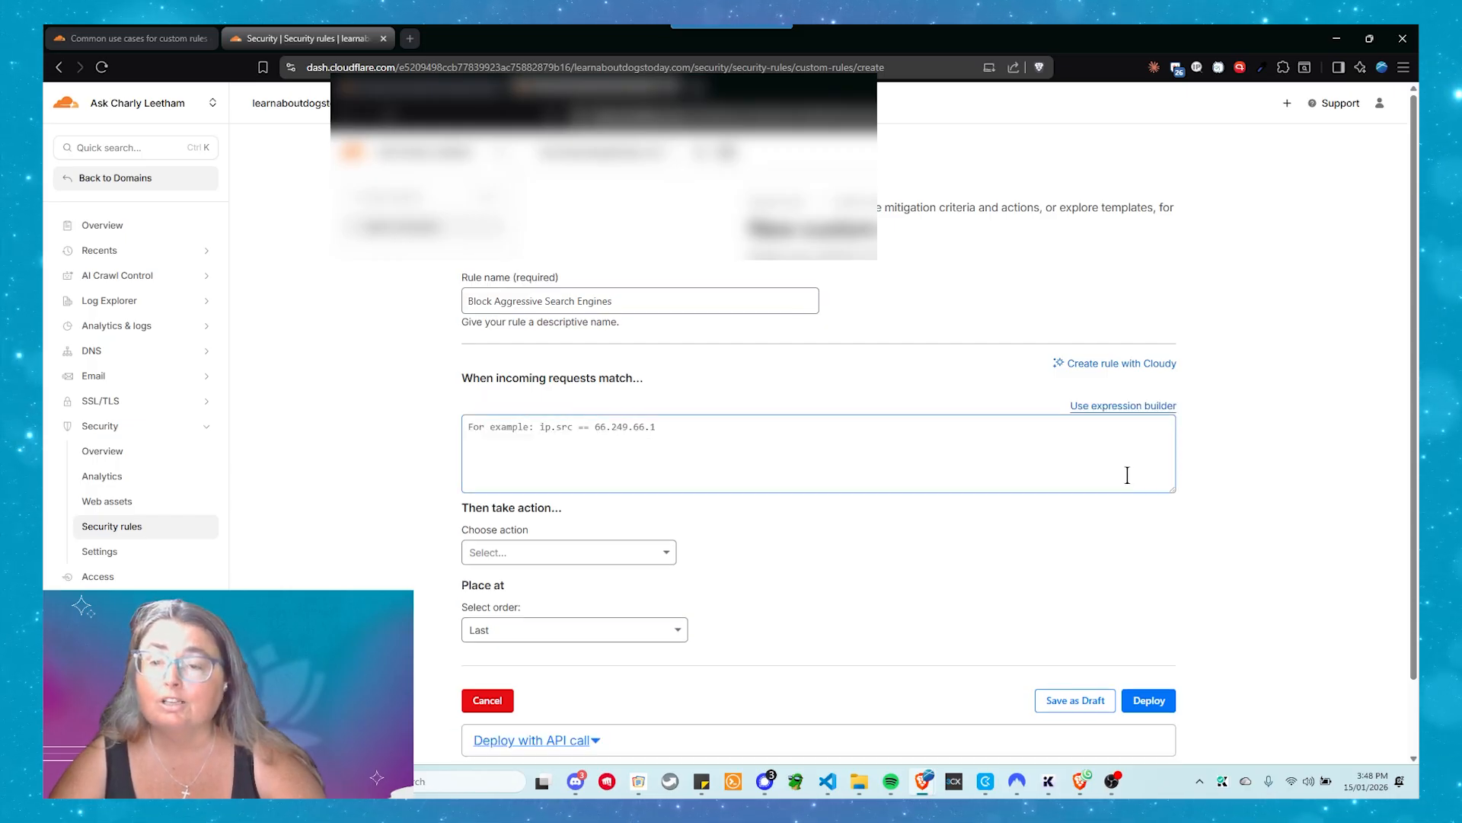
left_click(690, 430)
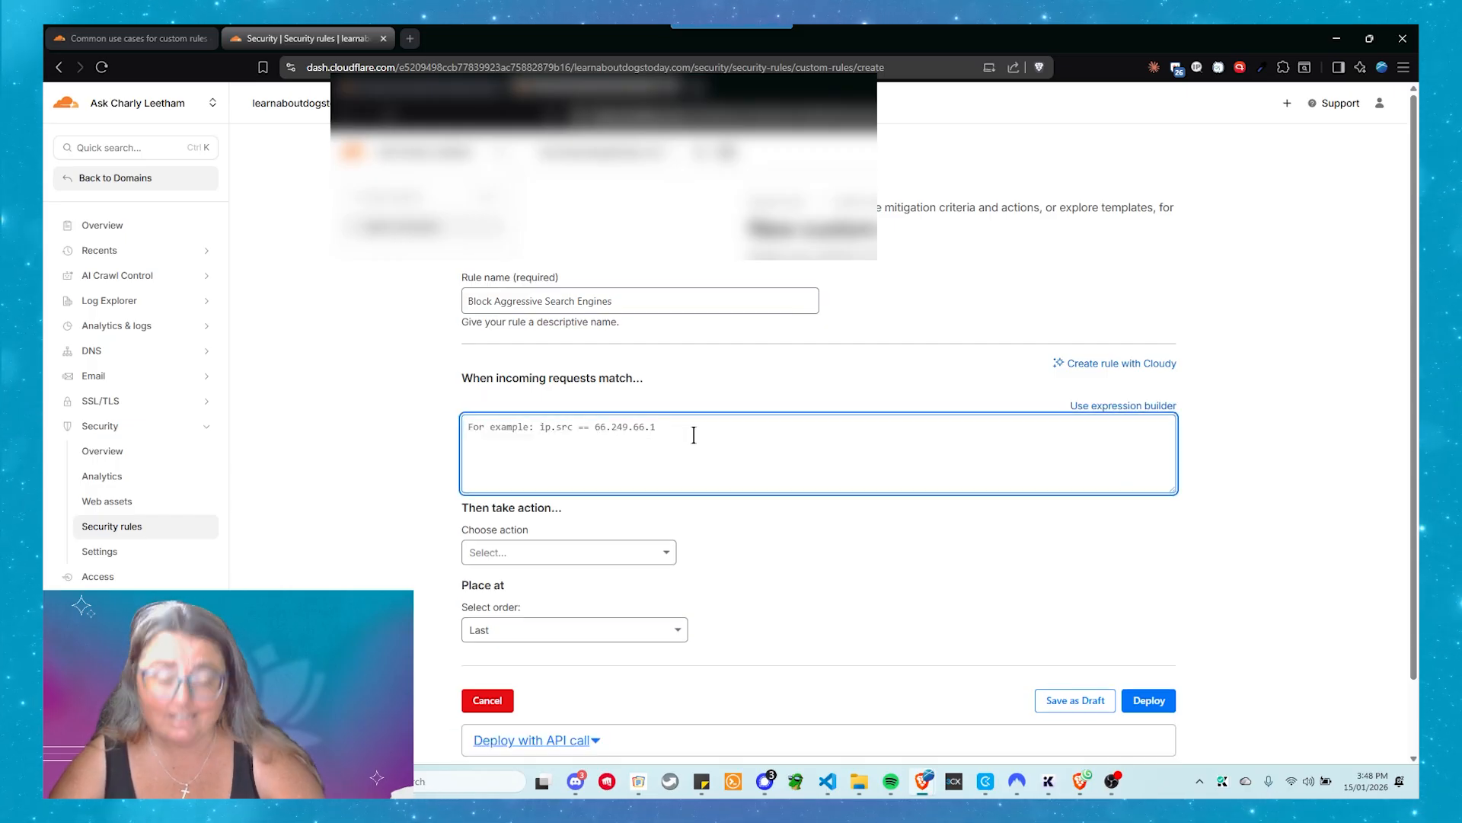
type("(http.user_agent contains \"yandex\") or (http.user_agent contains \"baidu\") or (http.user_agent contains \"semrush\") or (http.user_agent contains \"ahrefs\") or (http.user_agent contains \"bot\" and not cf.client.bot) or (http.user_agent contains \"crawl\")")
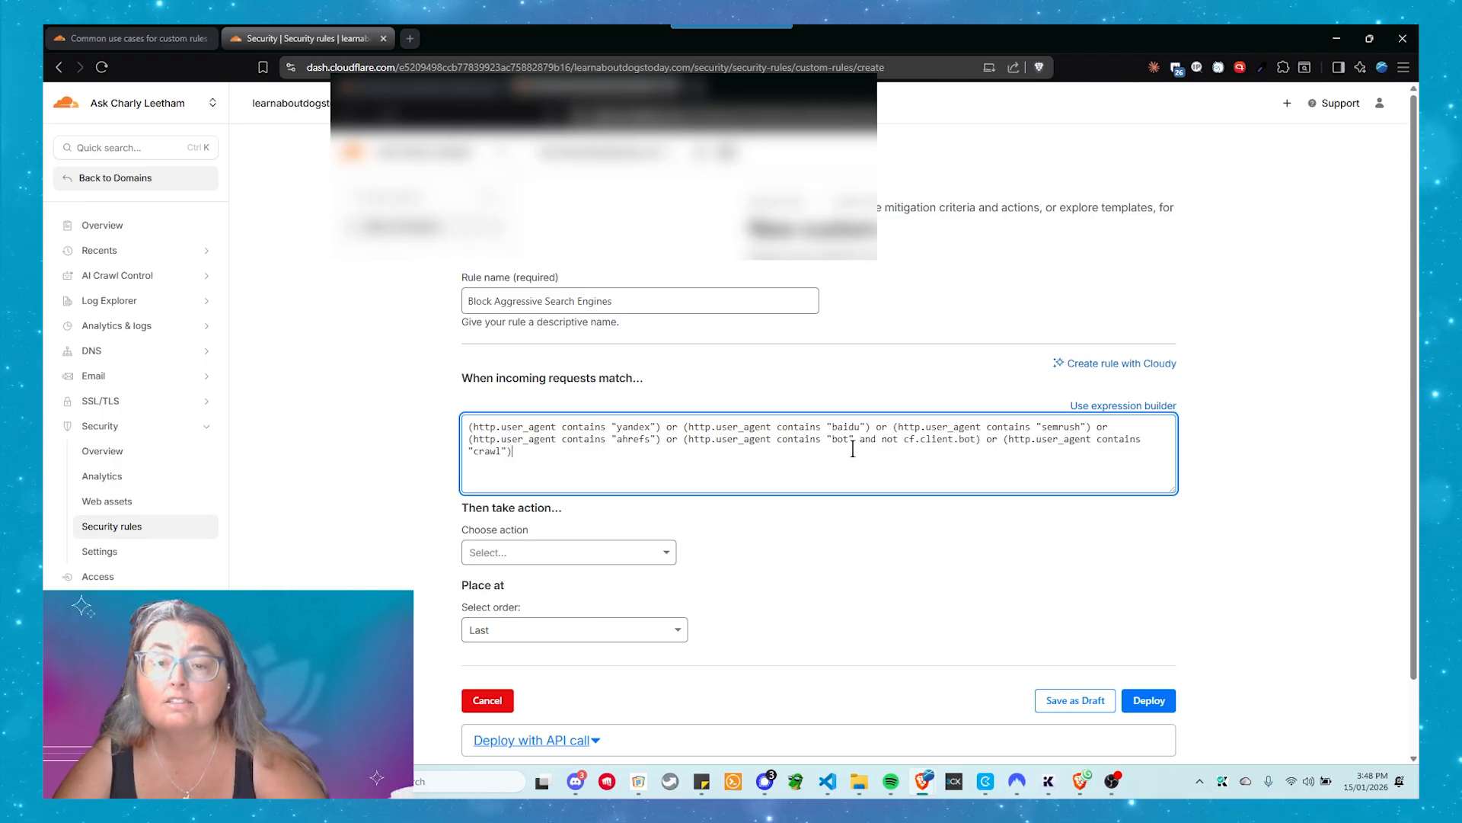
Remove the "and not cf.client.bot" condition from the bot clause of the match expression
left_click_drag(859, 441, 974, 432)
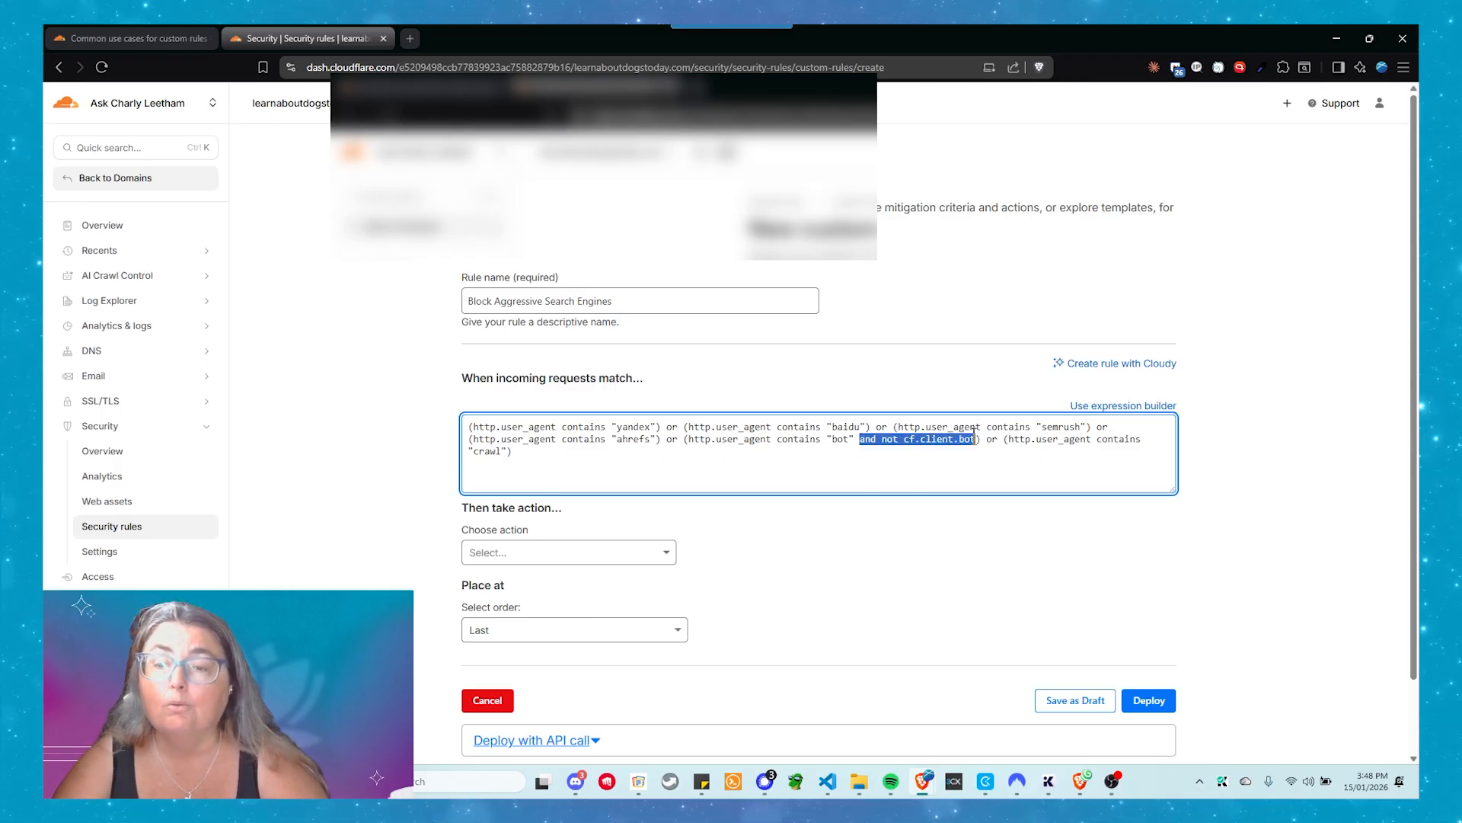
key("BackSpace")
key("BackSpace")
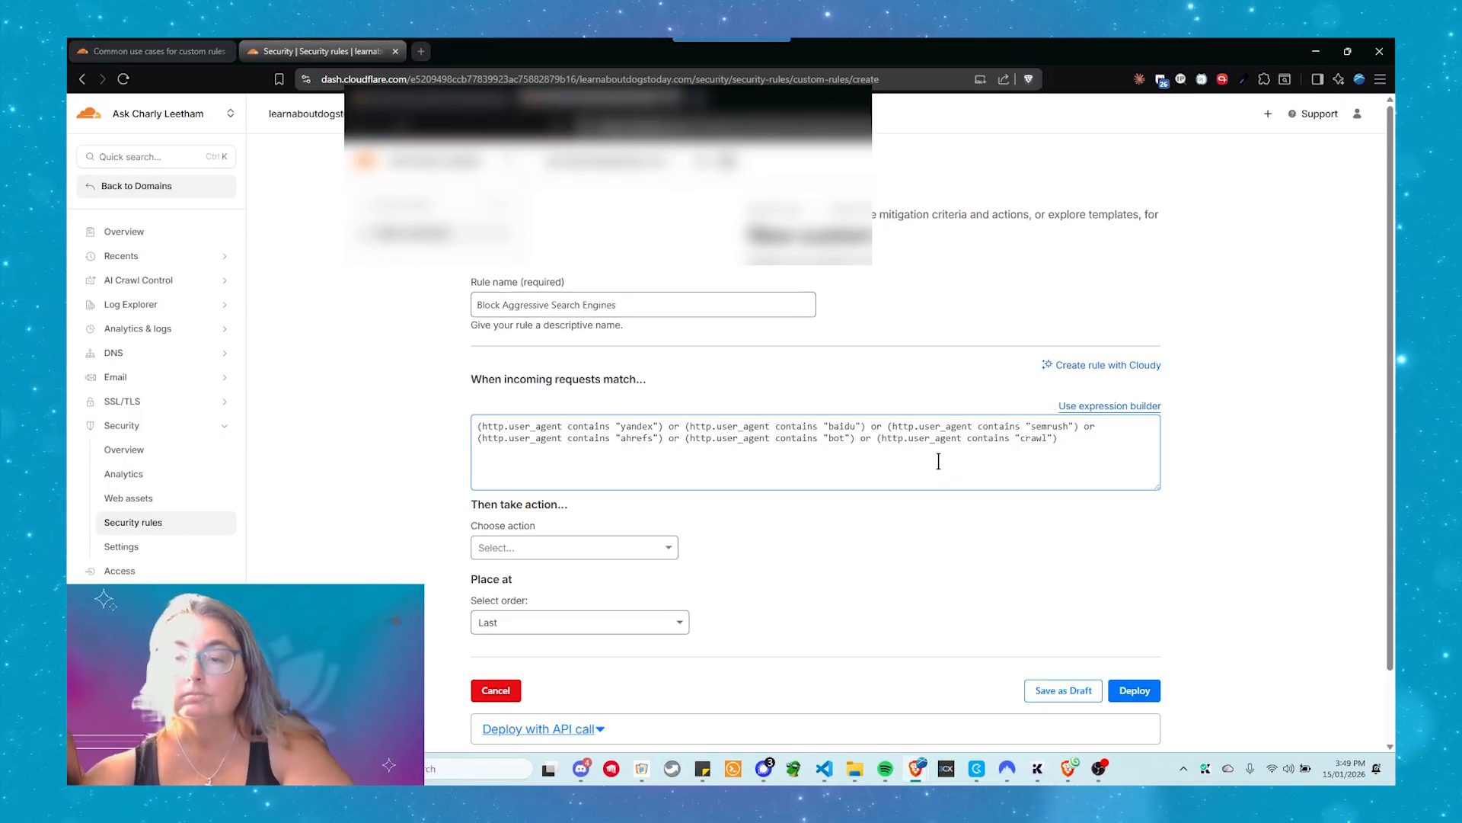
Set the rule's action to Managed Challenge and deploy the Block Aggressive Search Engines rule in last place
left_click(702, 532)
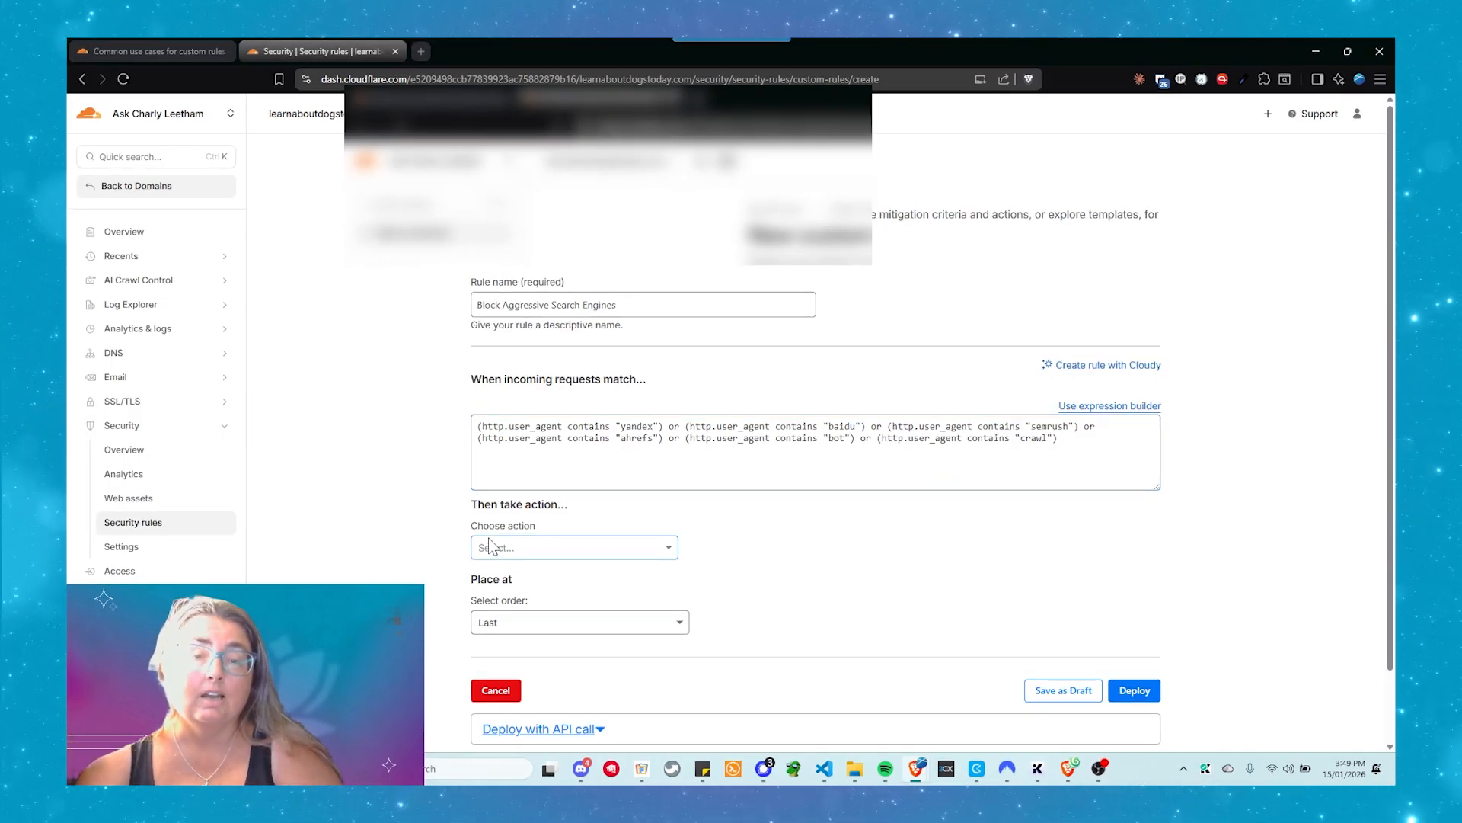
left_click(520, 549)
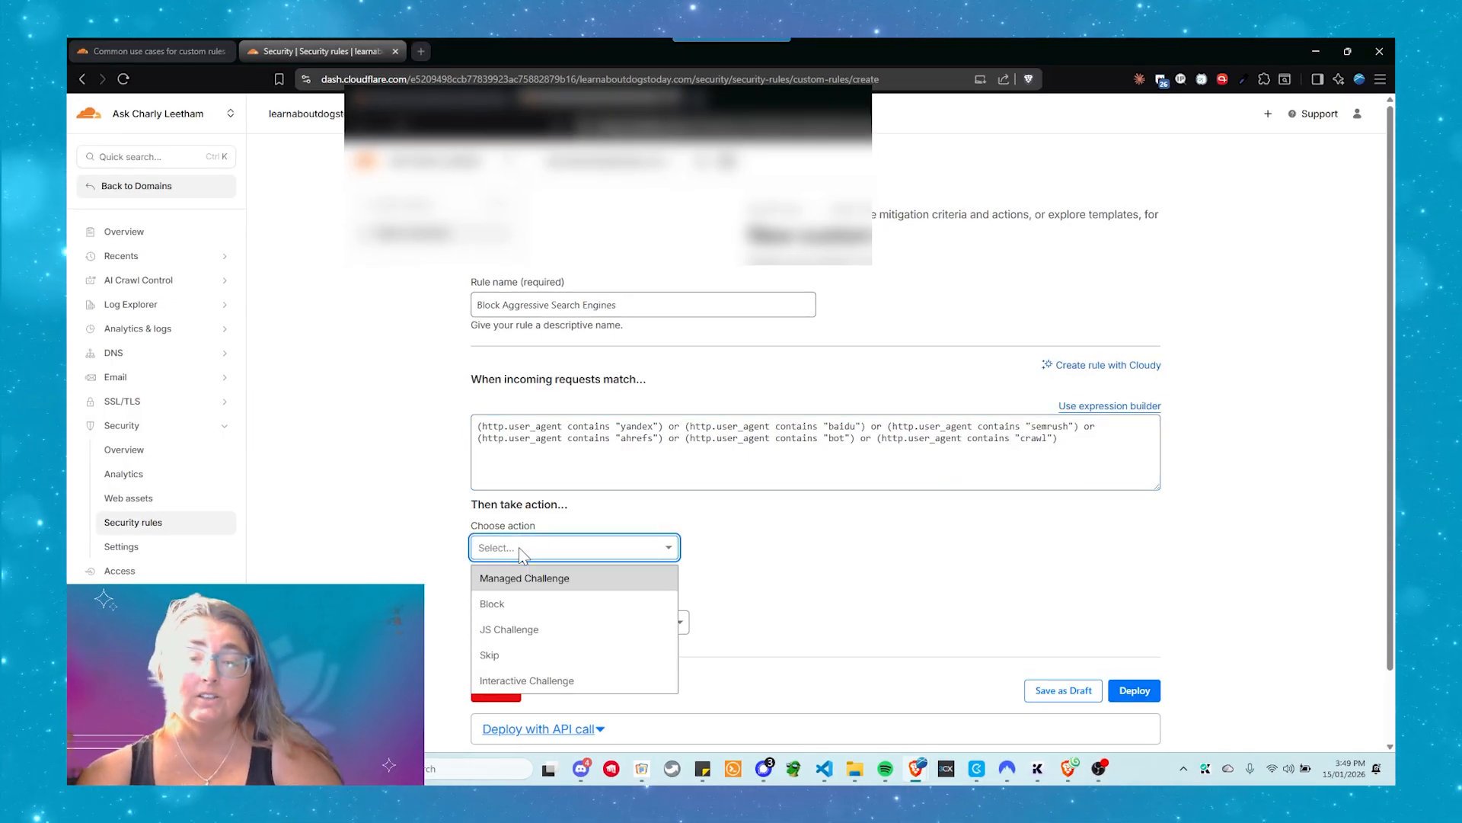
left_click(544, 579)
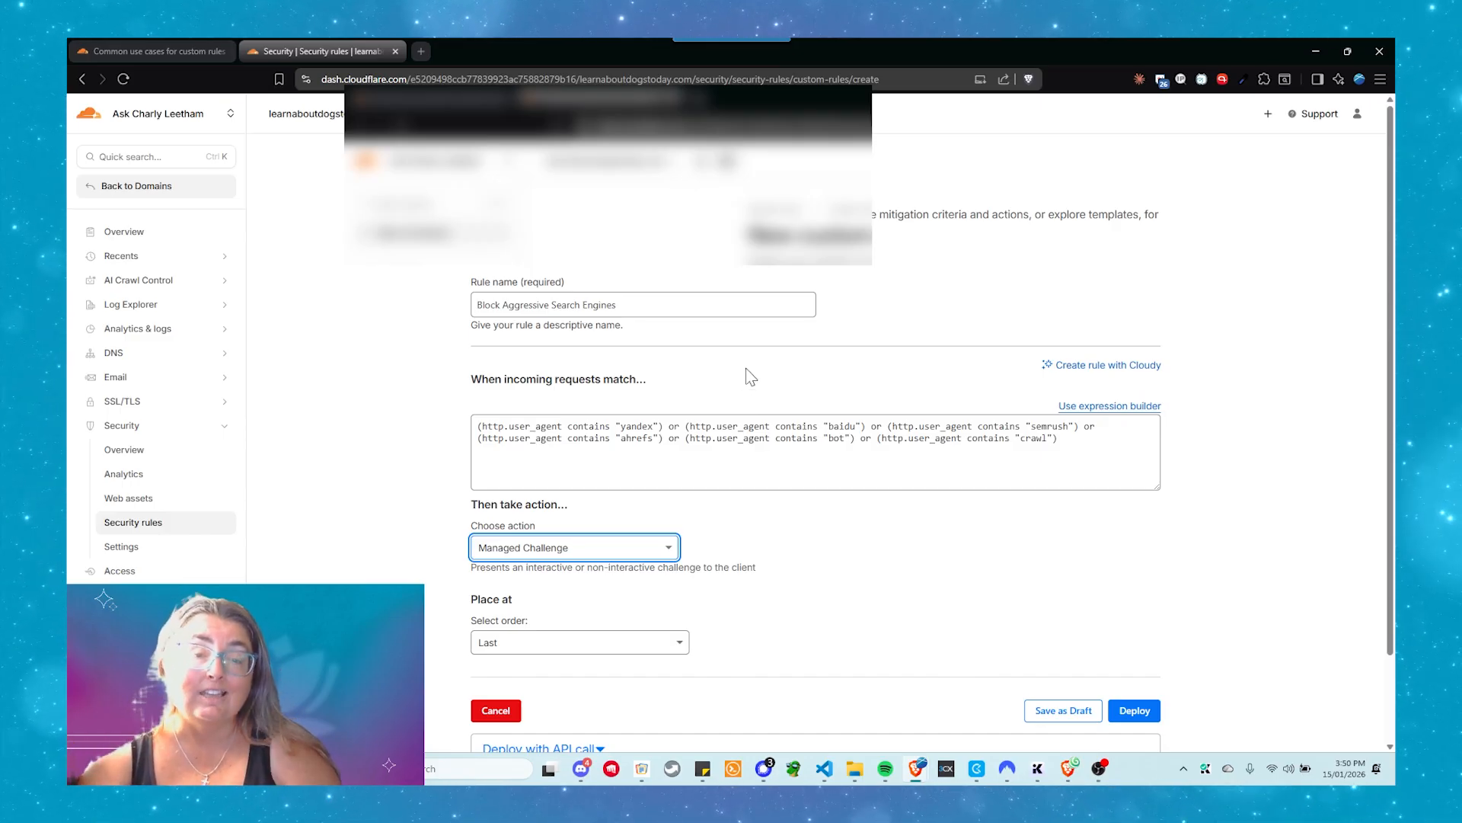
left_click(1149, 710)
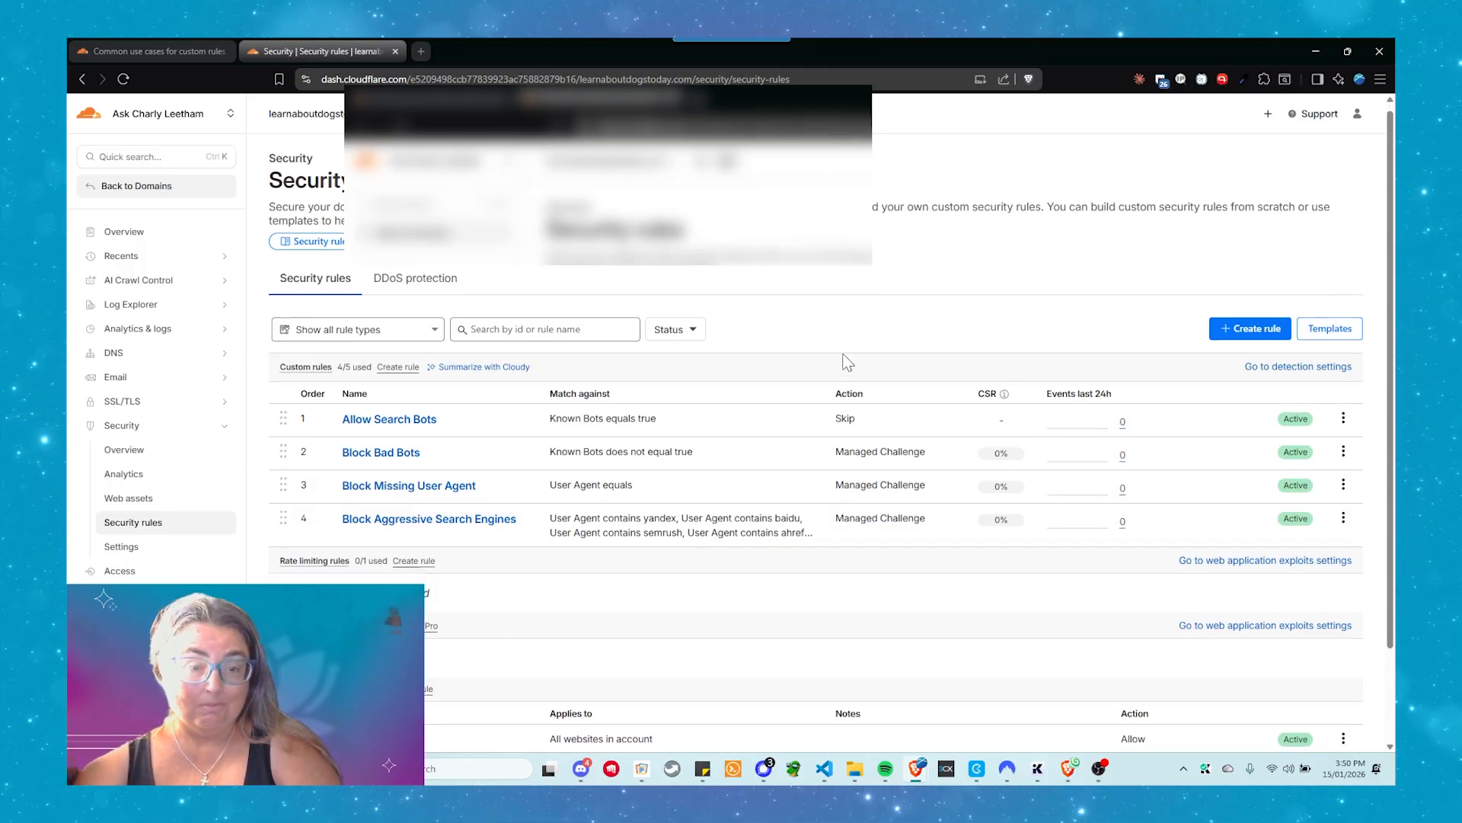
Look over the security rules list and open the domain's security analytics
scroll(842, 357, "down", 1)
scroll(841, 355, "up", 1)
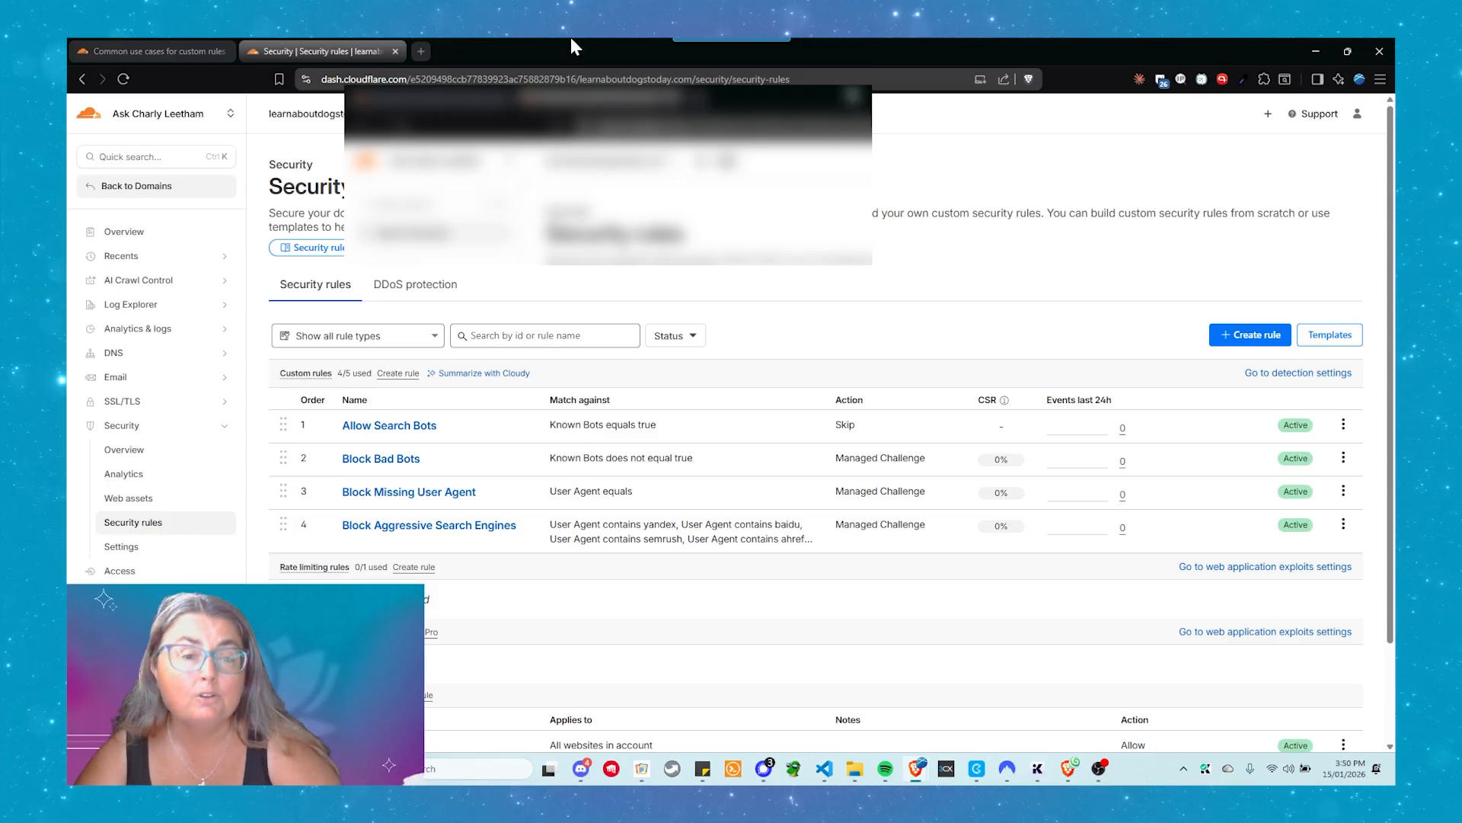
left_click(131, 476)
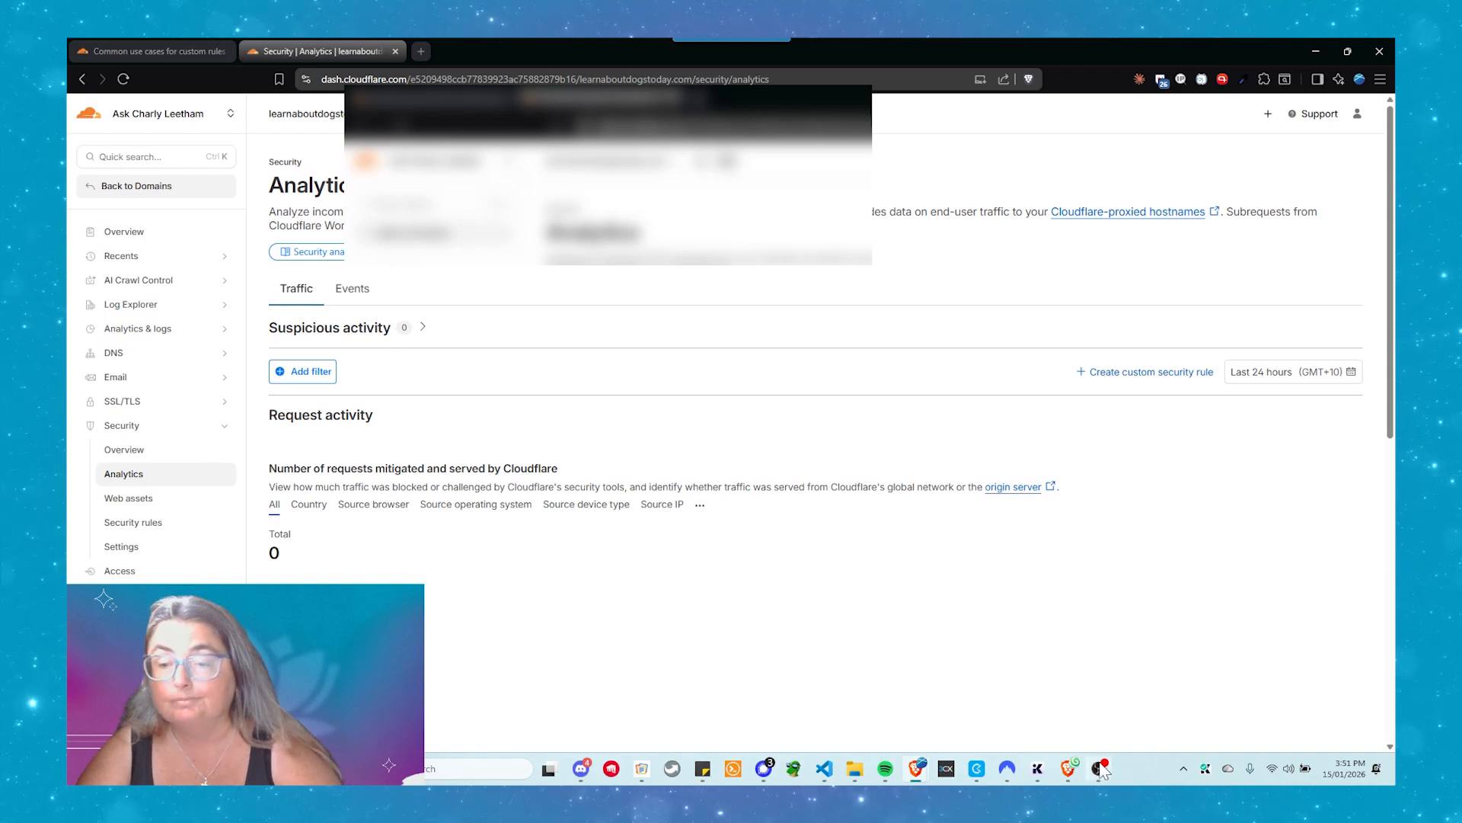
mouse_move(1101, 769)
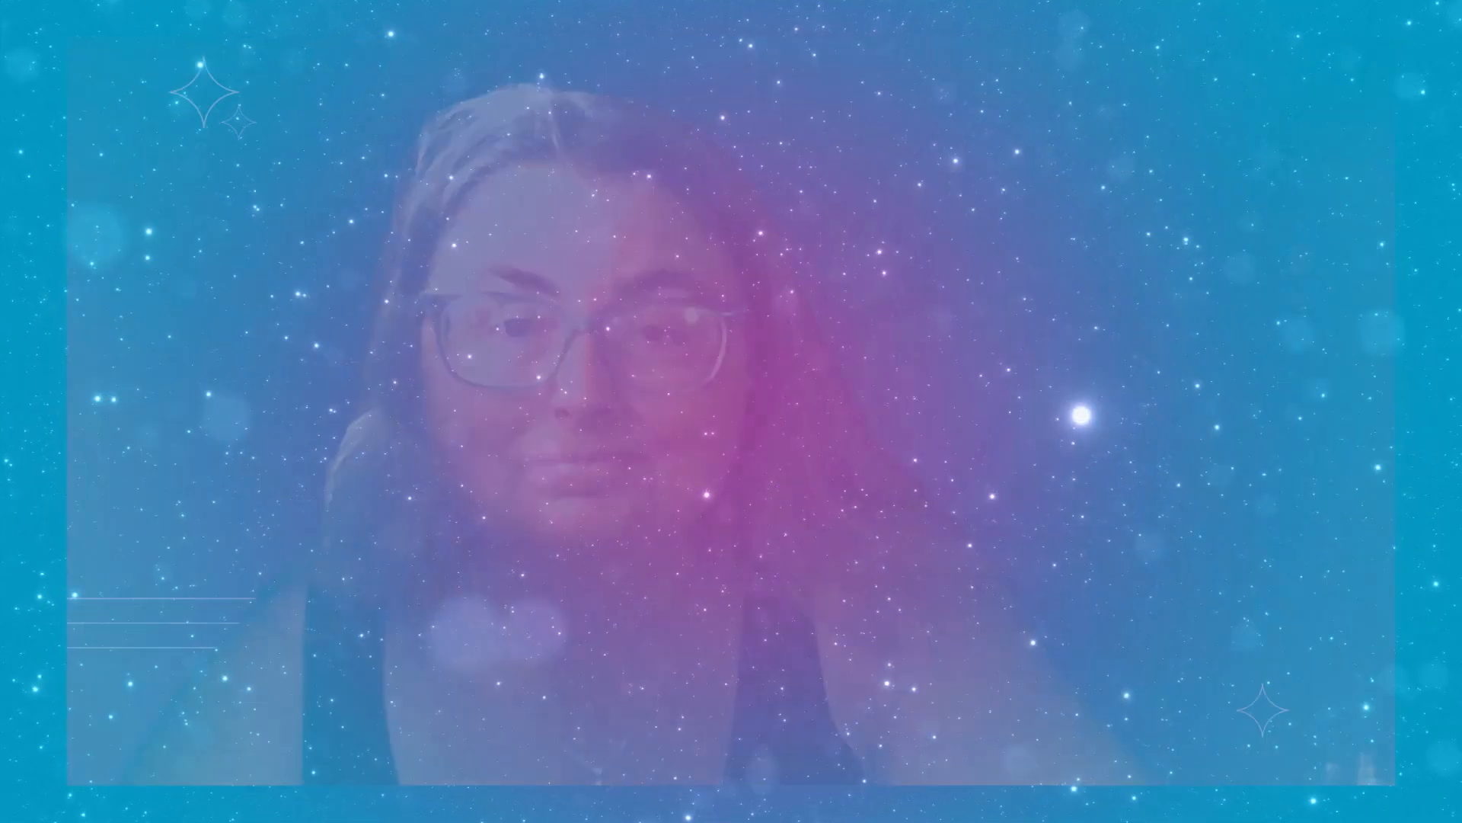